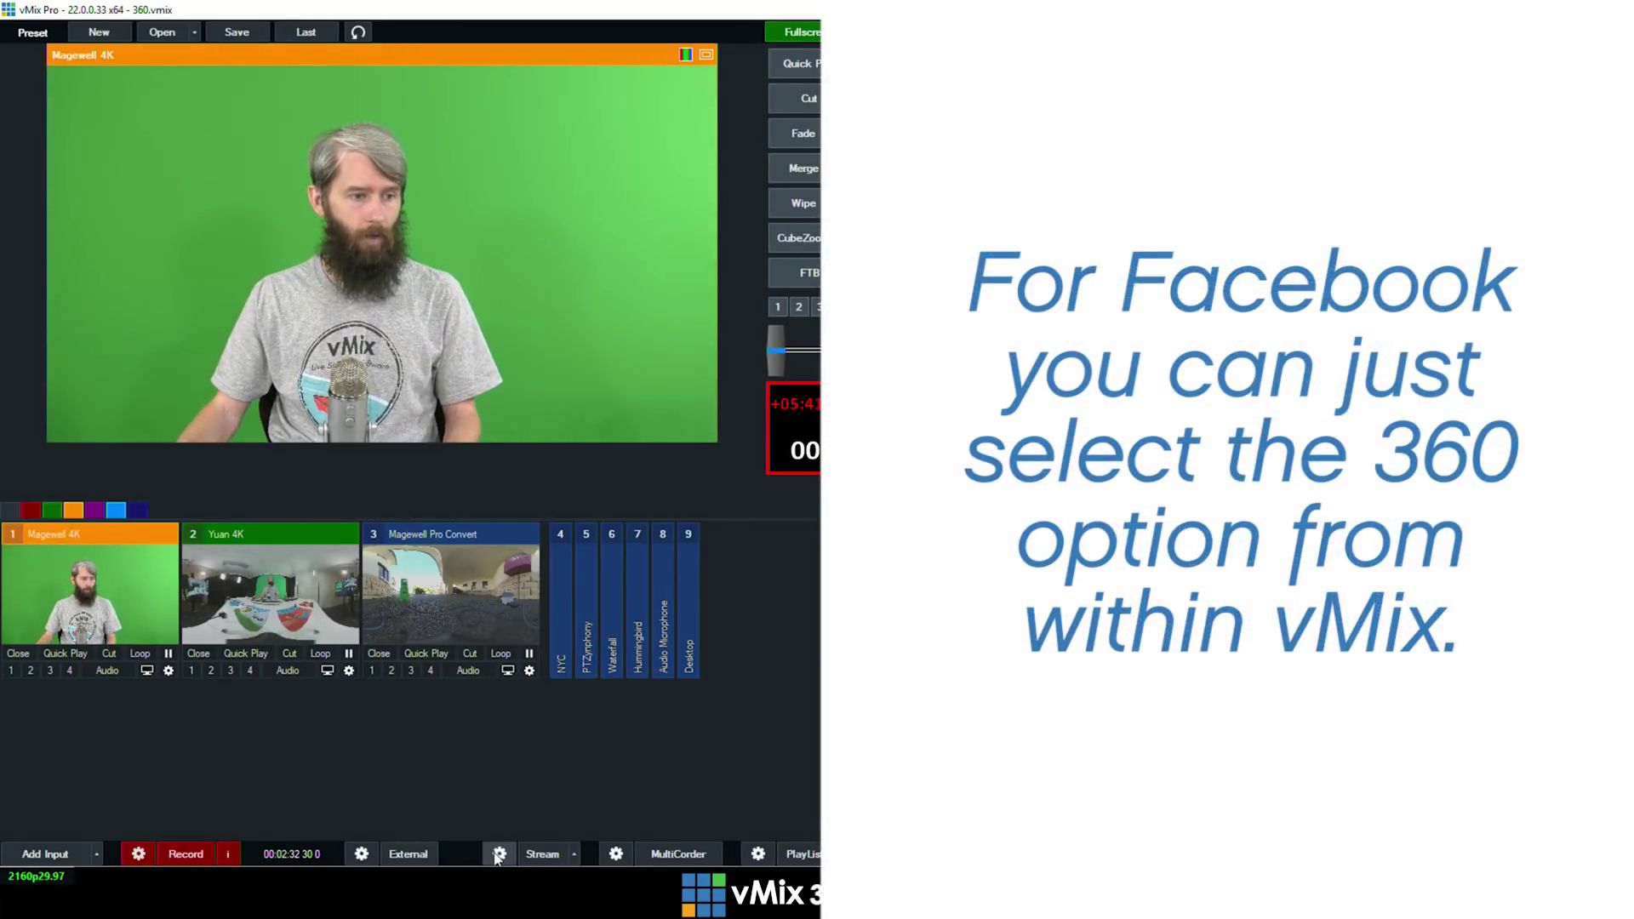
Set the stream destination to Facebook with Advanced options on and the 360 video flag ticked
click(499, 853)
click(708, 358)
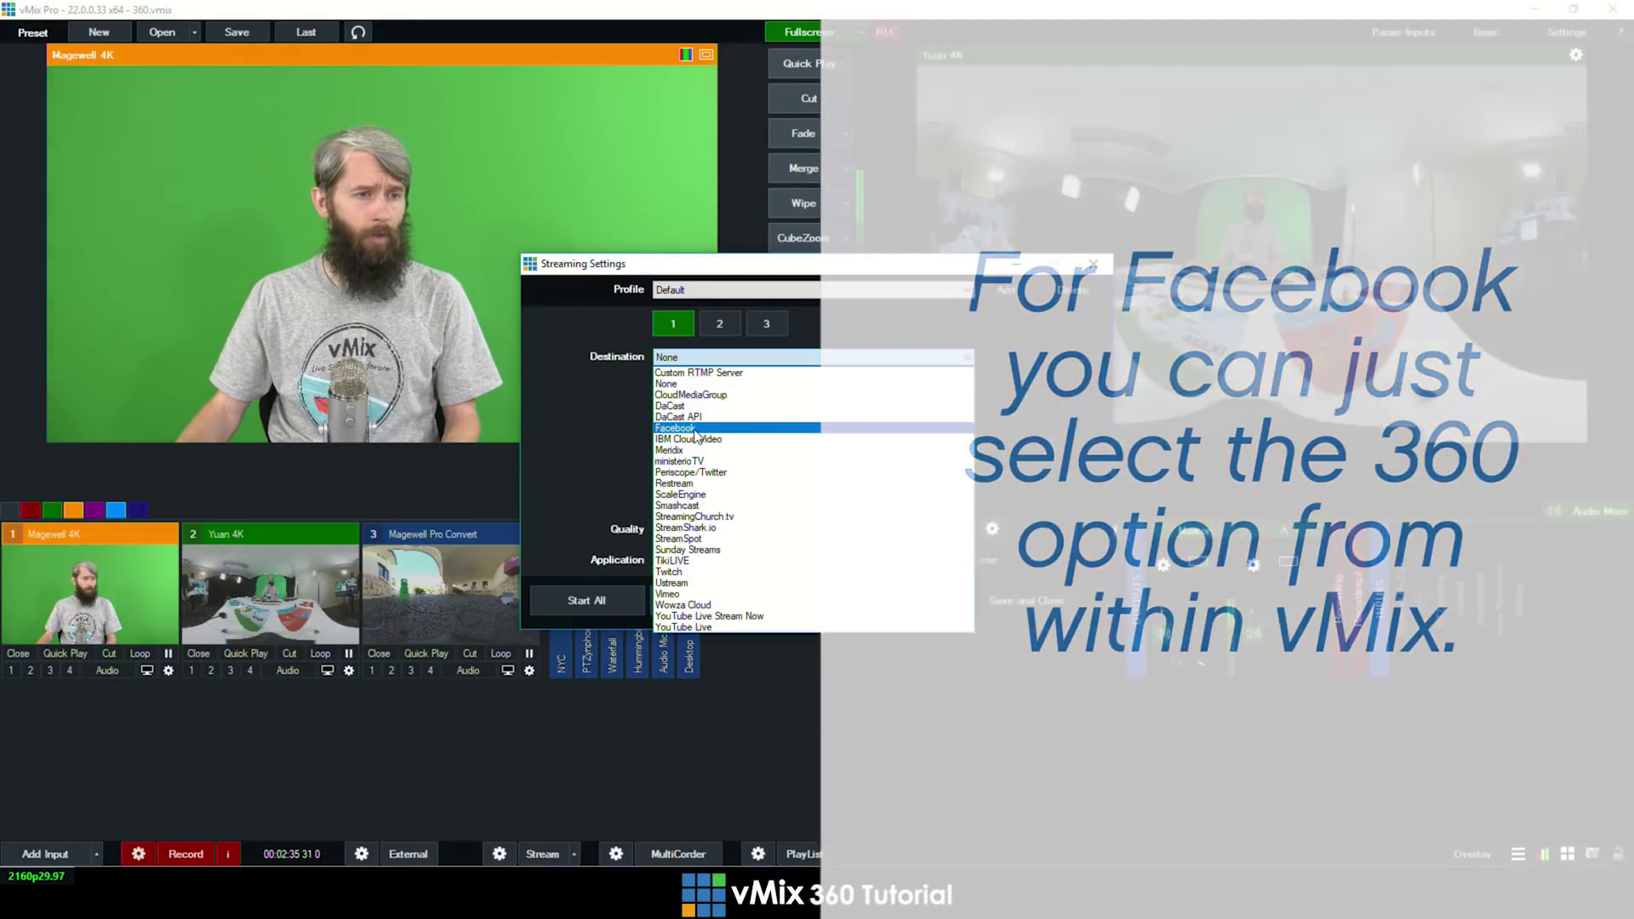
click(696, 429)
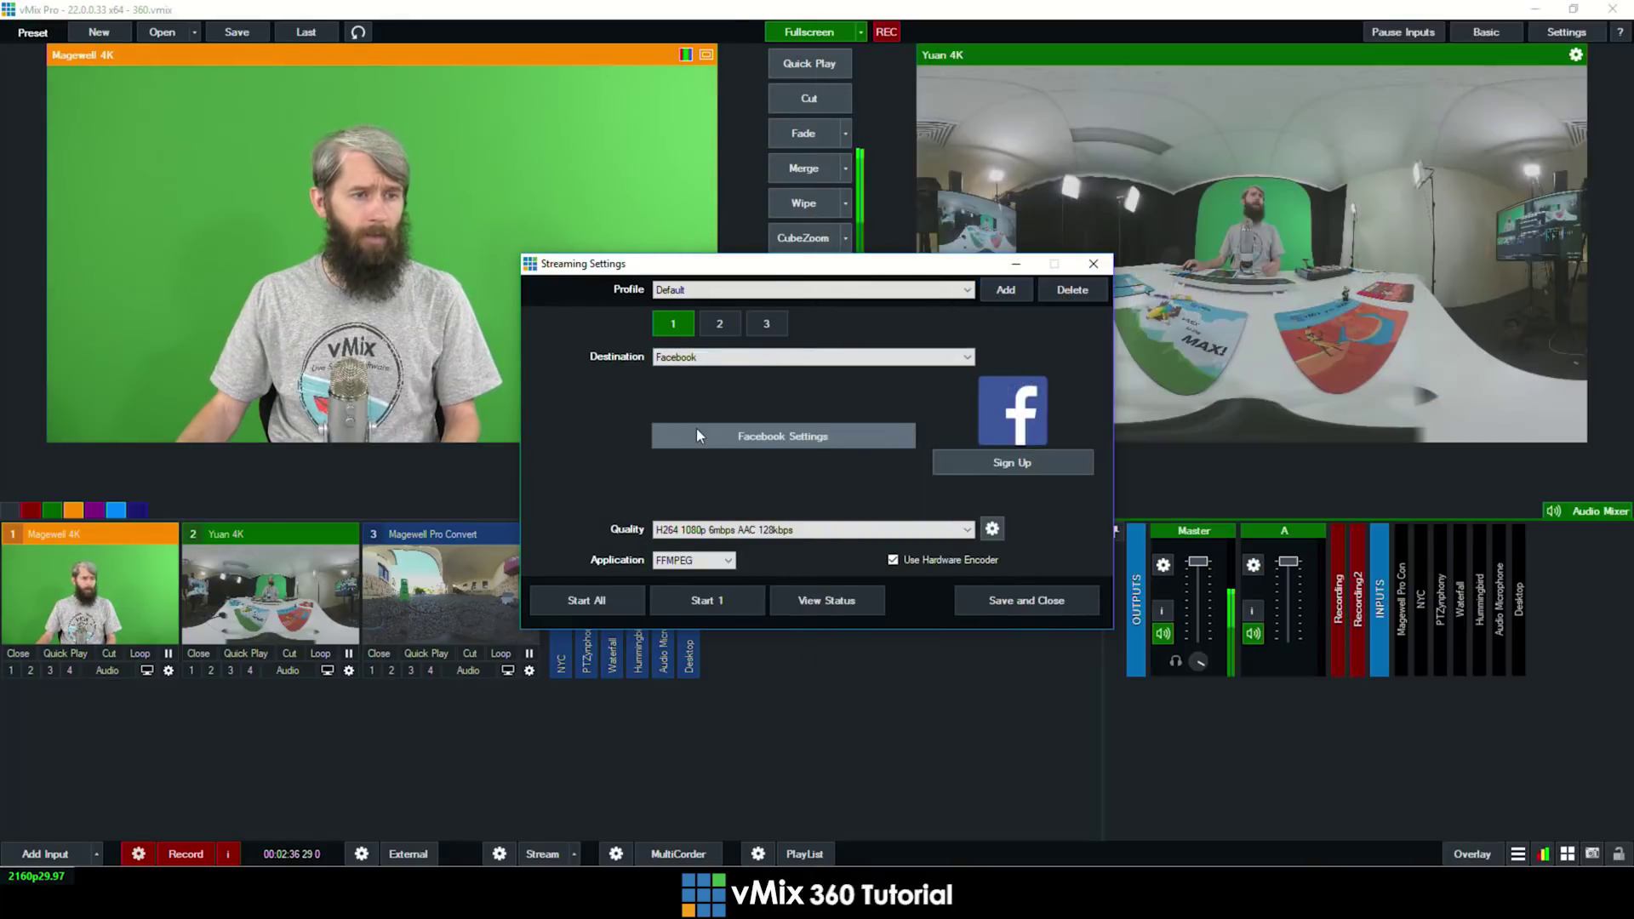
click(696, 429)
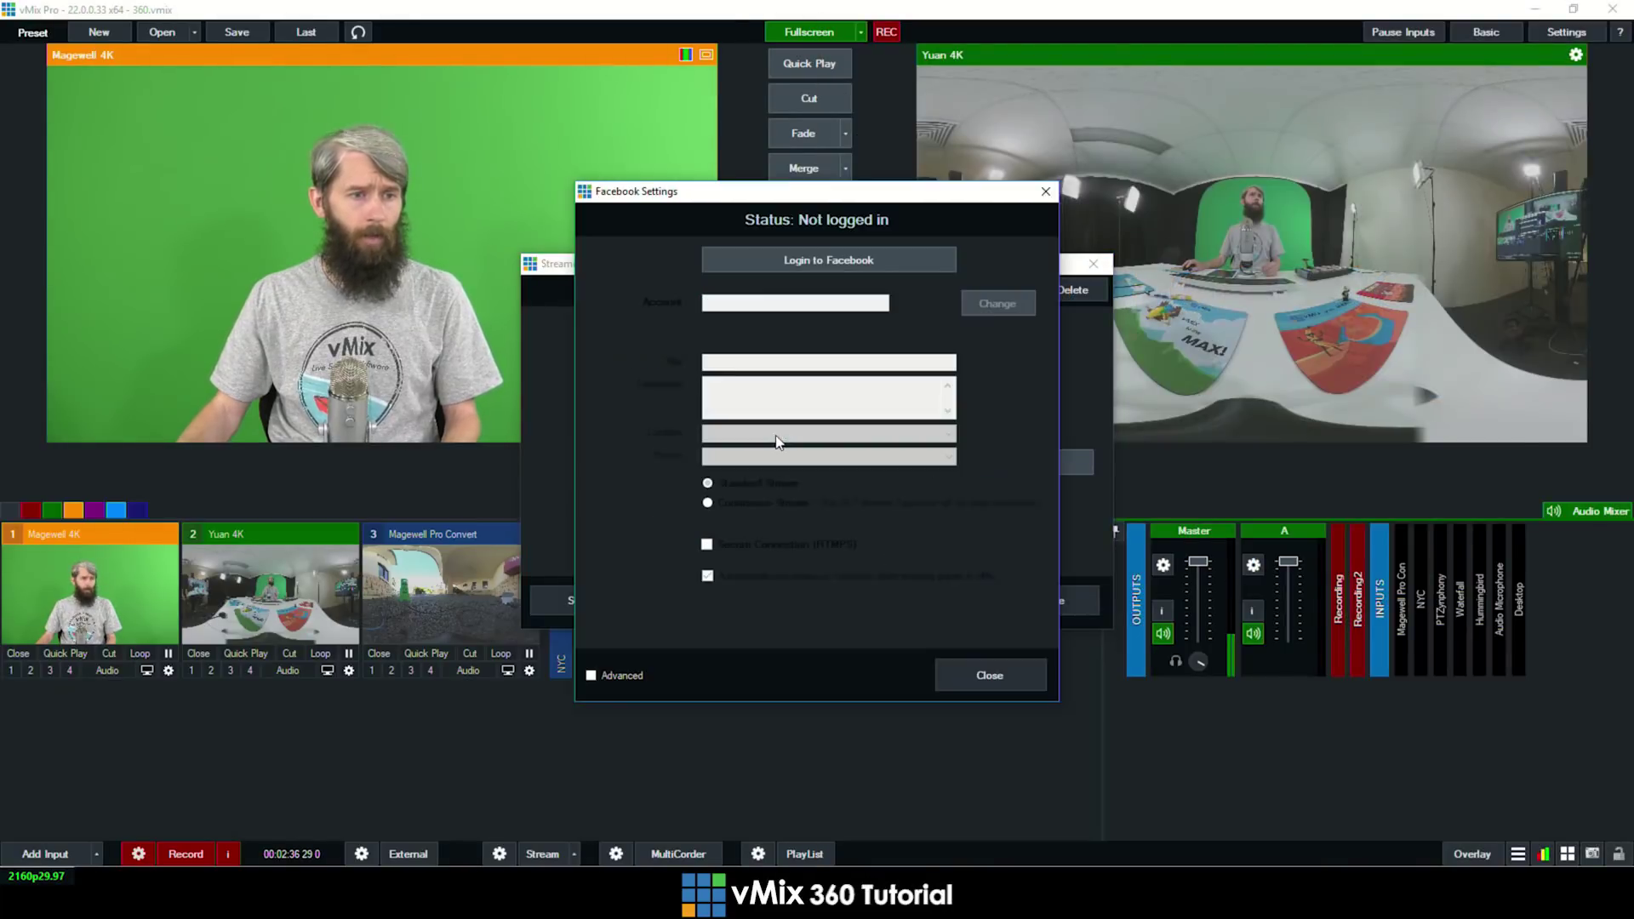
click(628, 679)
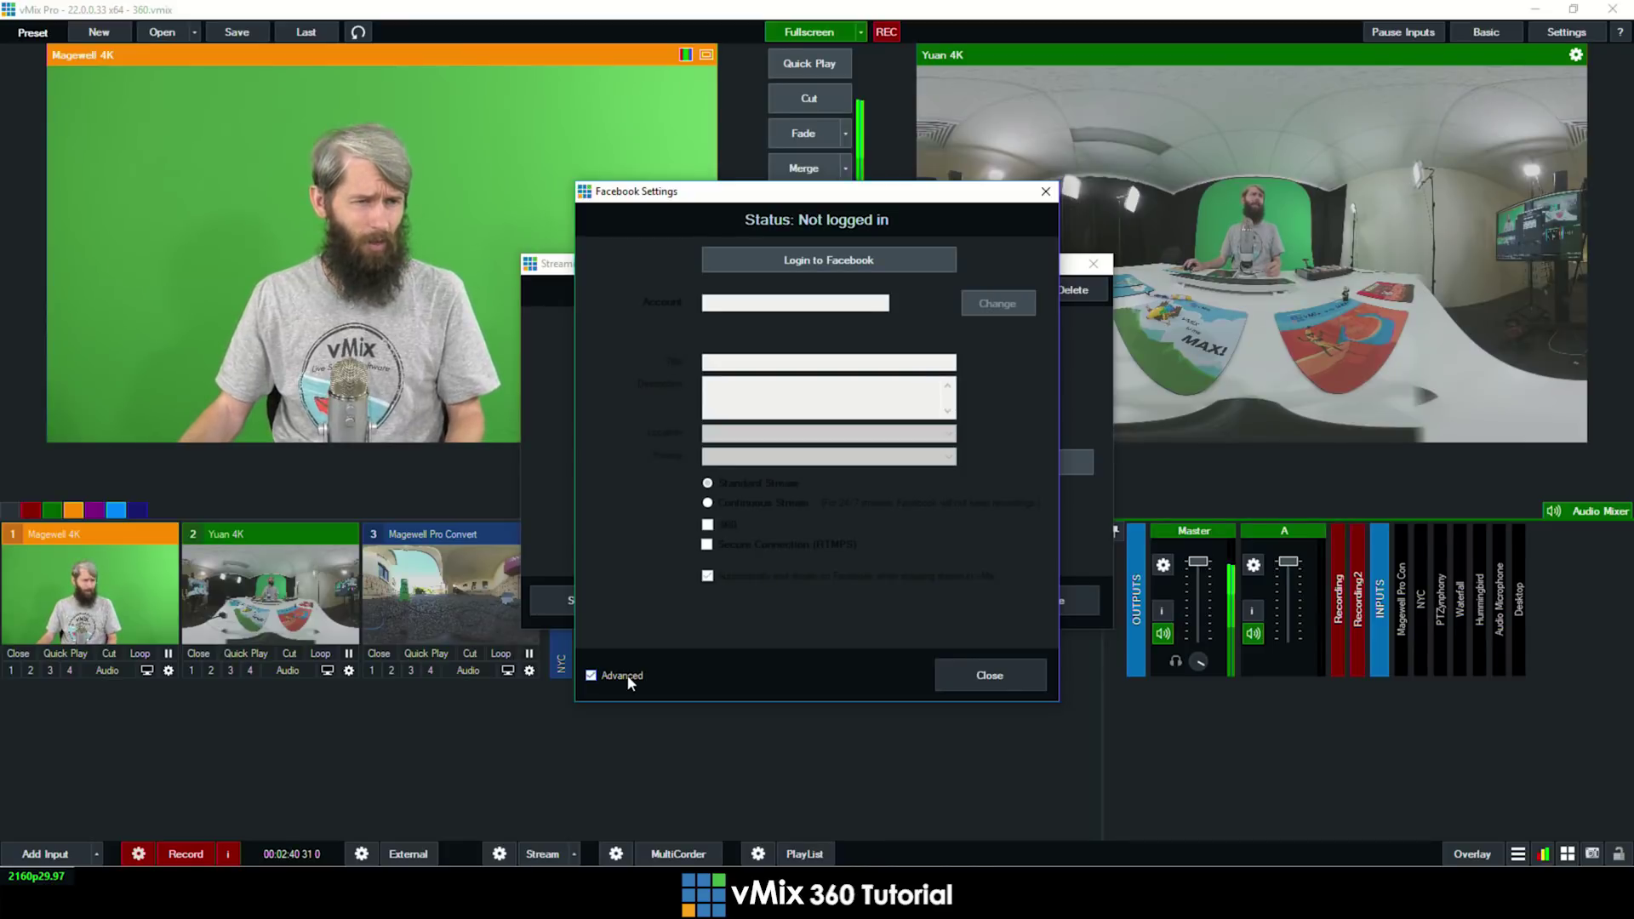
click(709, 526)
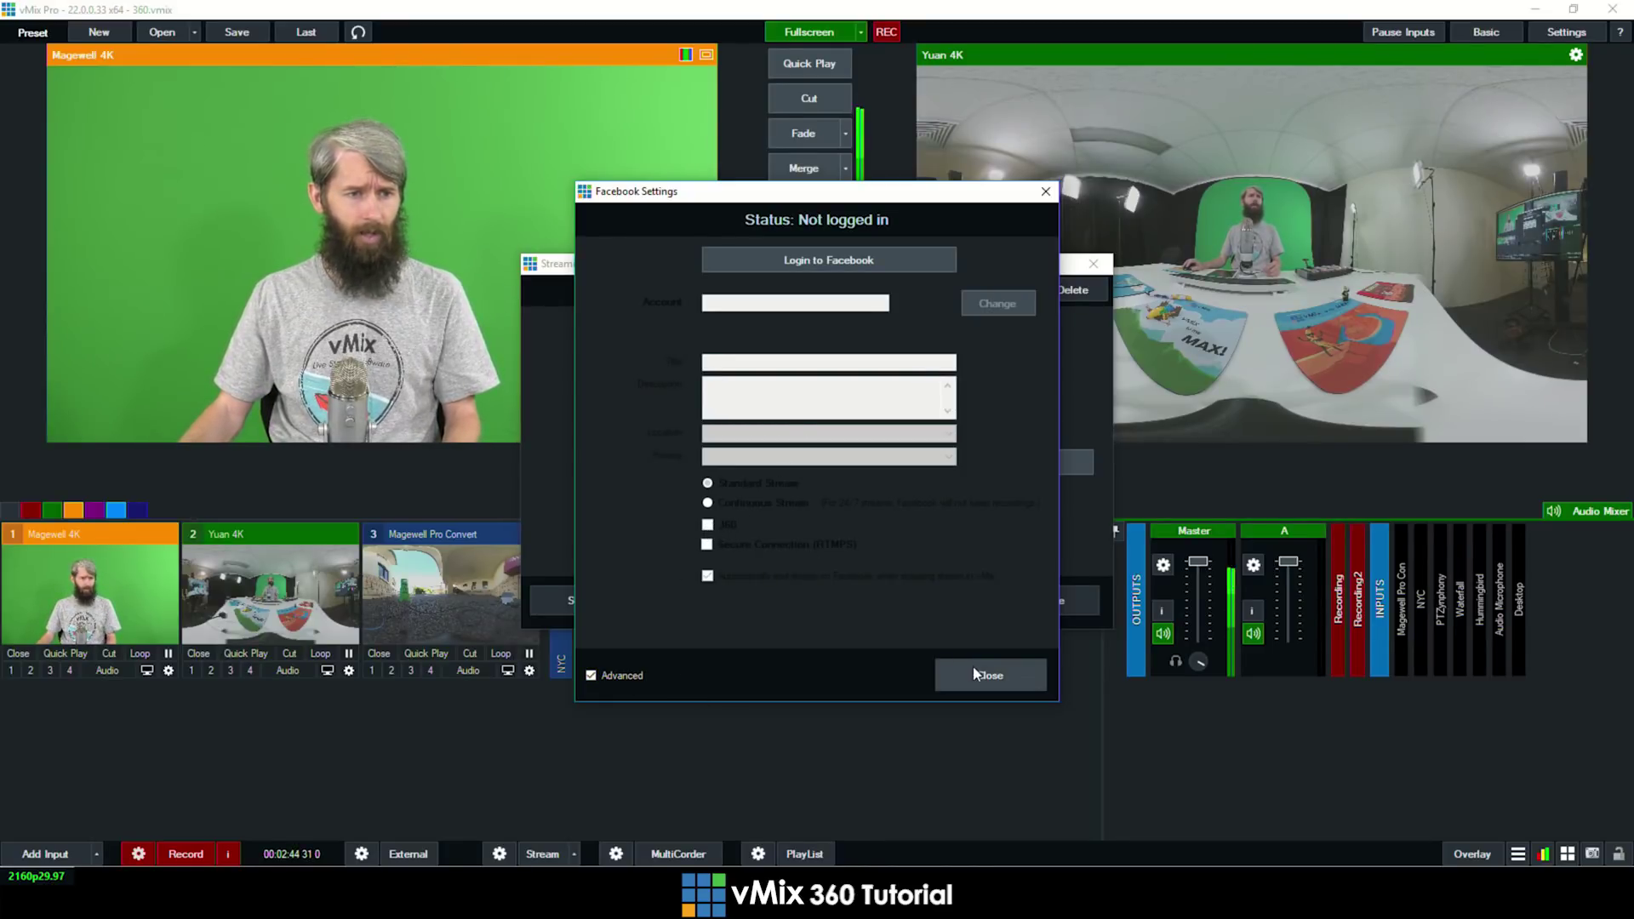
click(987, 675)
click(1093, 263)
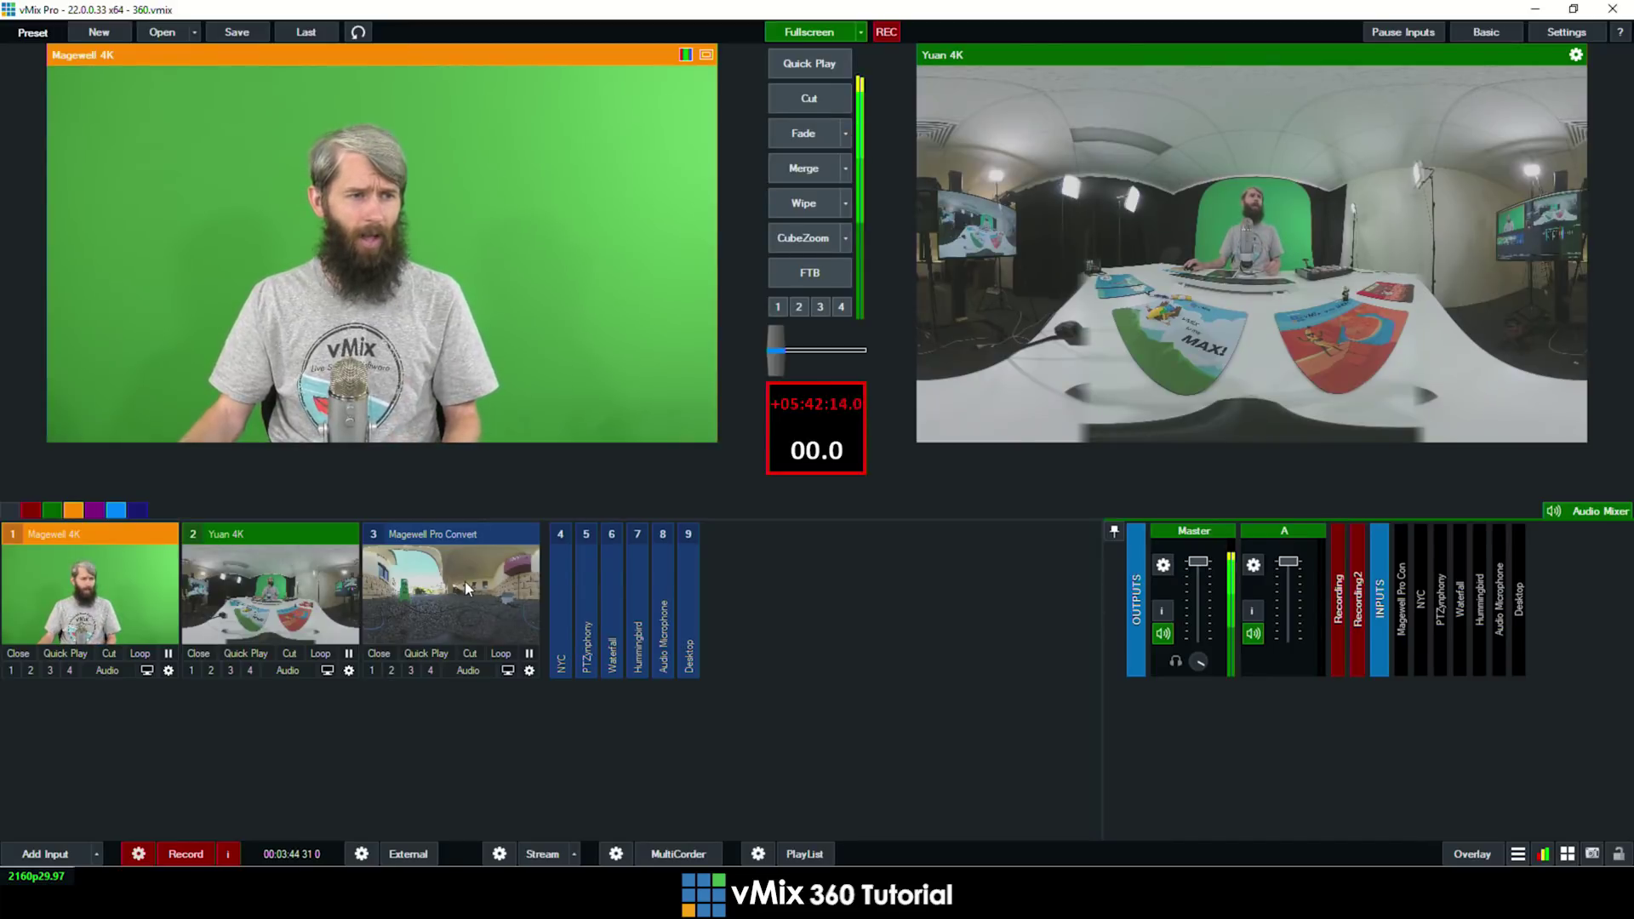
Send Magewell Pro Convert live, then fade to Yuan 4K, back to Magewell, and to Yuan 4K again
click(473, 652)
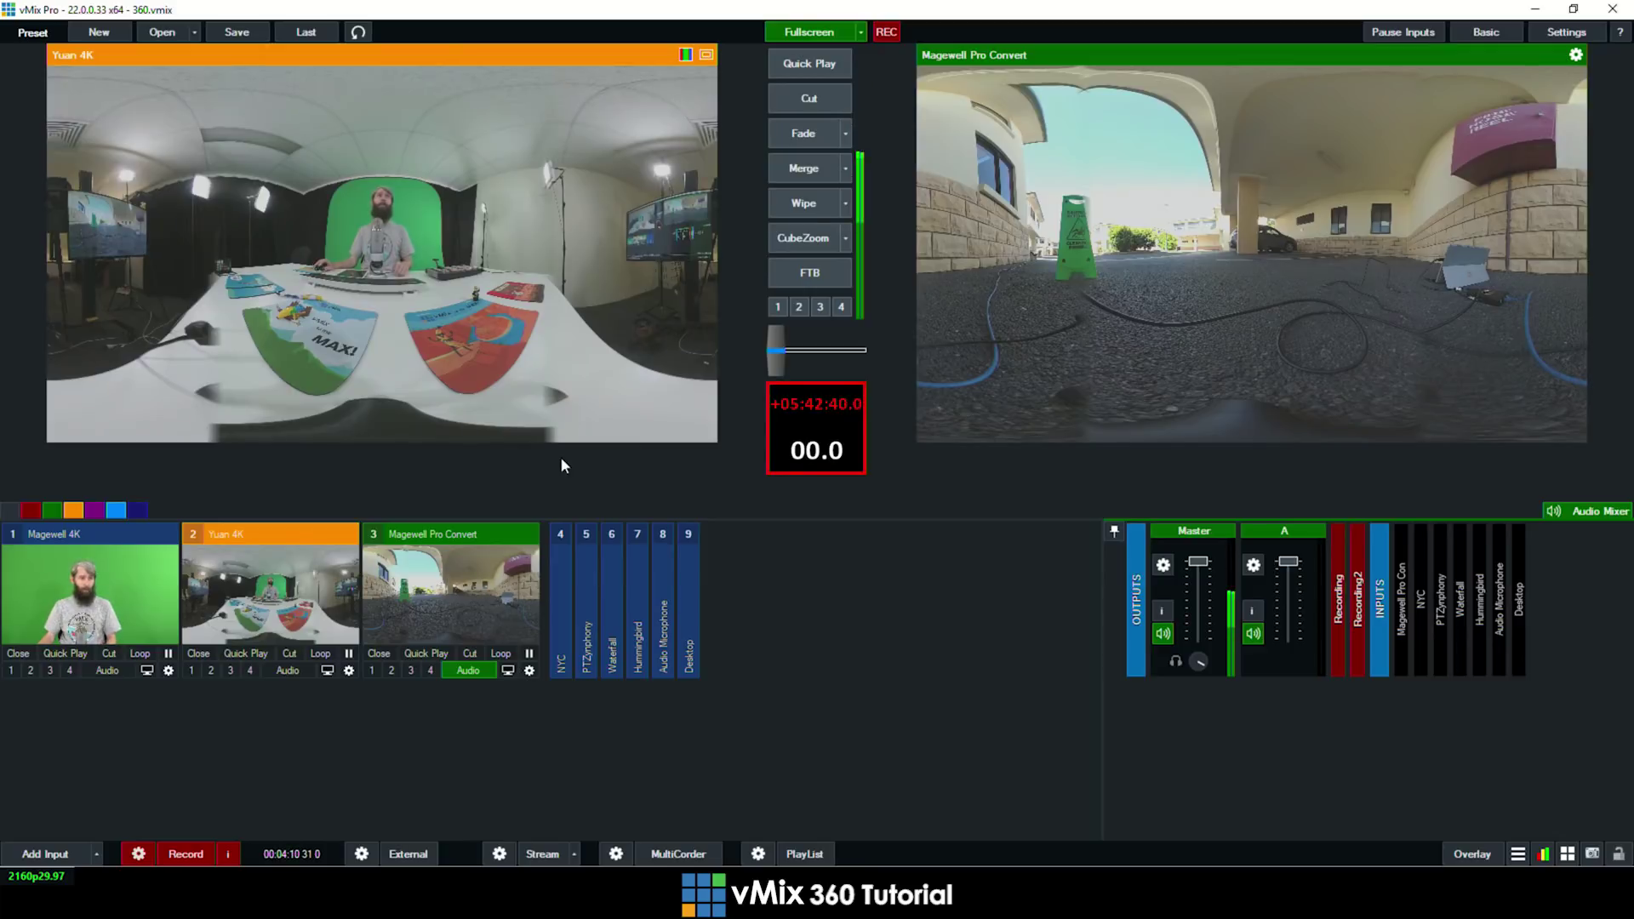
click(805, 137)
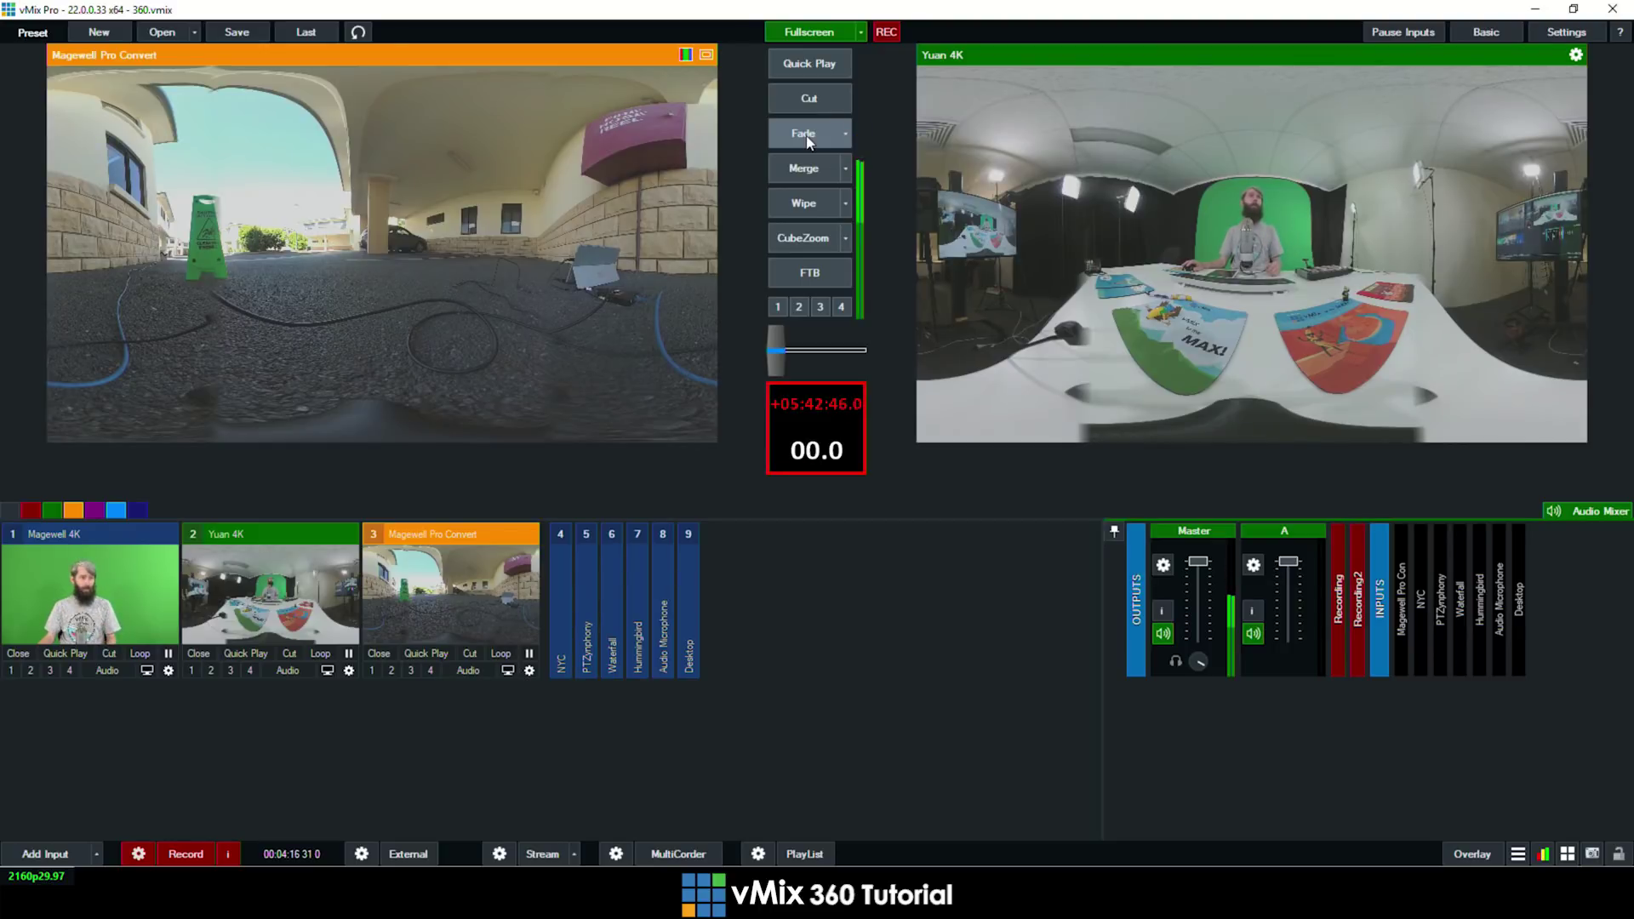
click(806, 137)
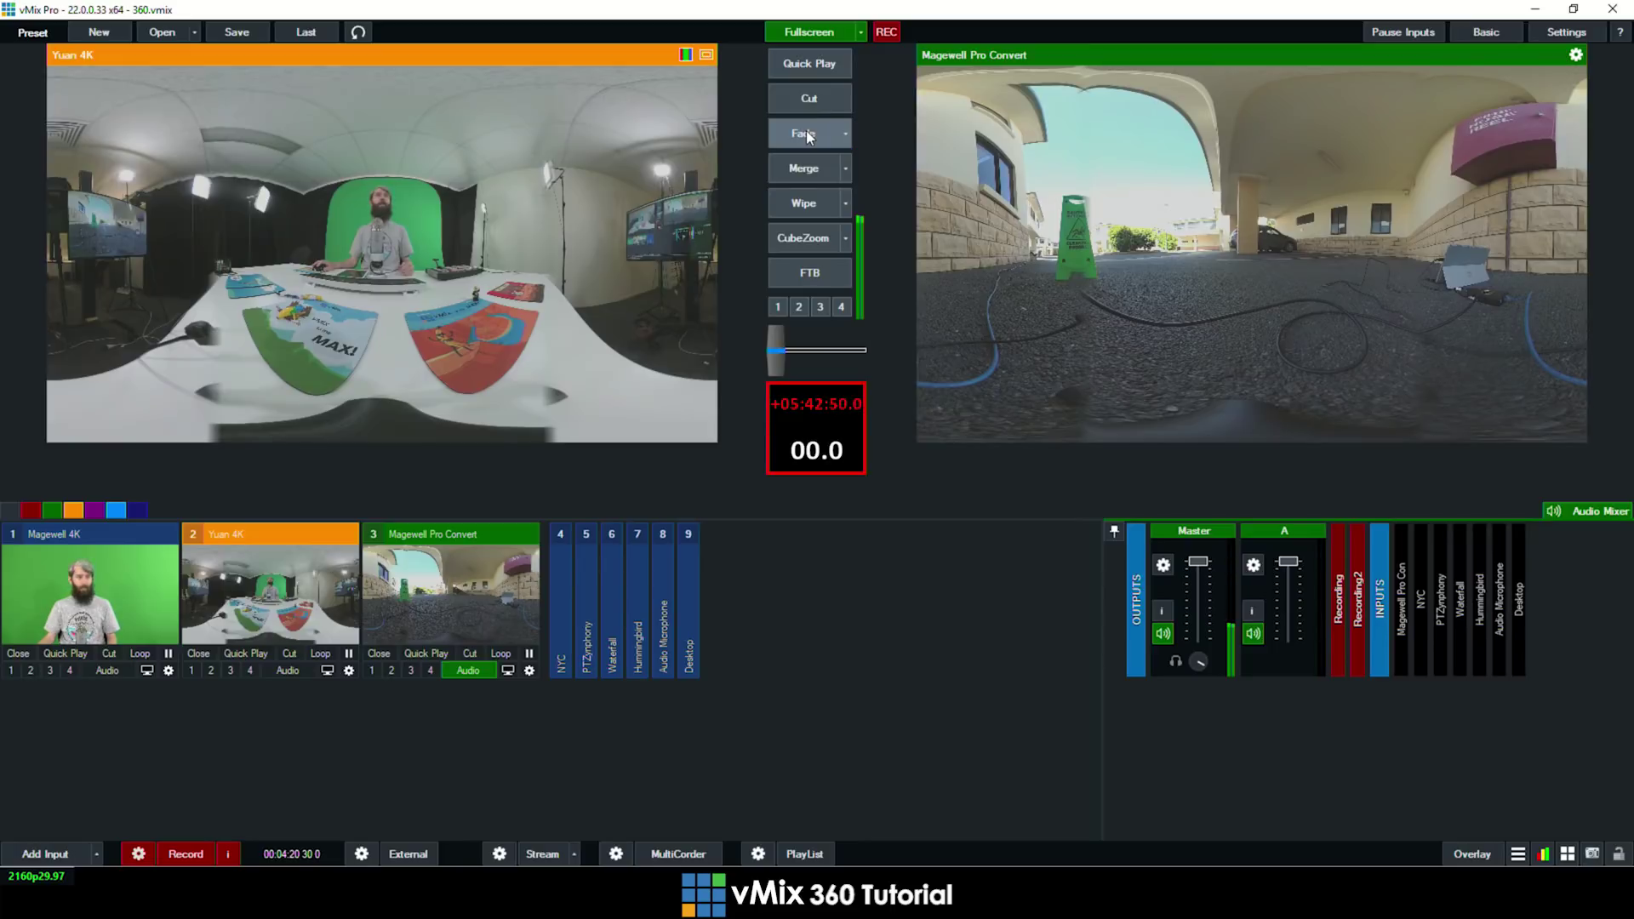
click(805, 136)
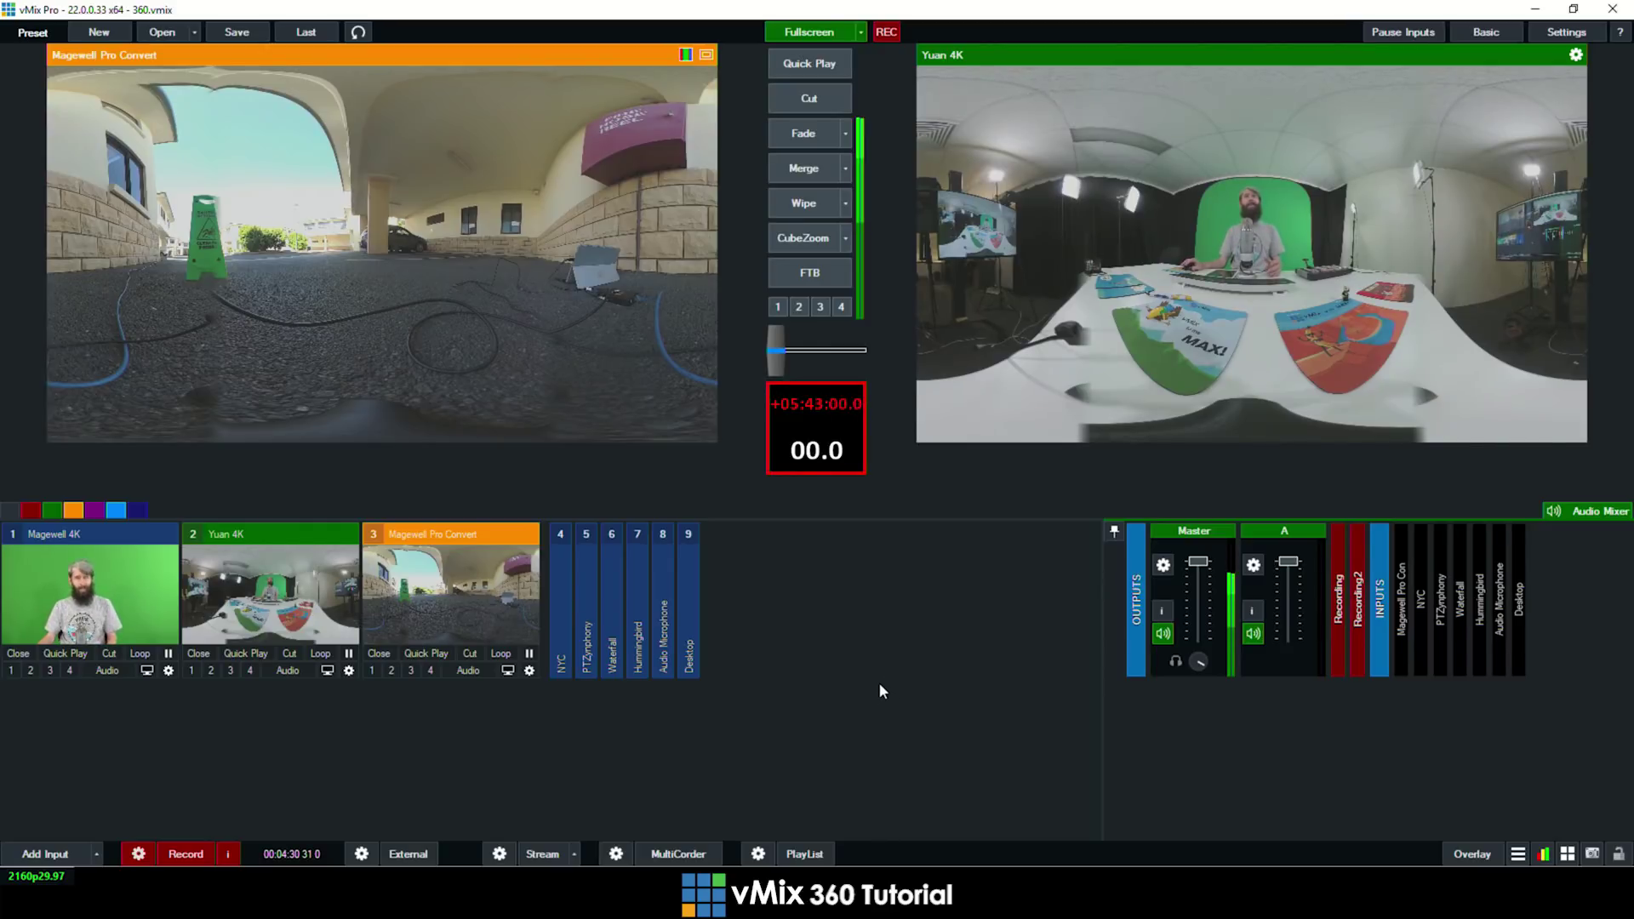
Preview Magewell 4K and add a UVMap 360 Video virtual set as input 10
click(64, 612)
click(43, 859)
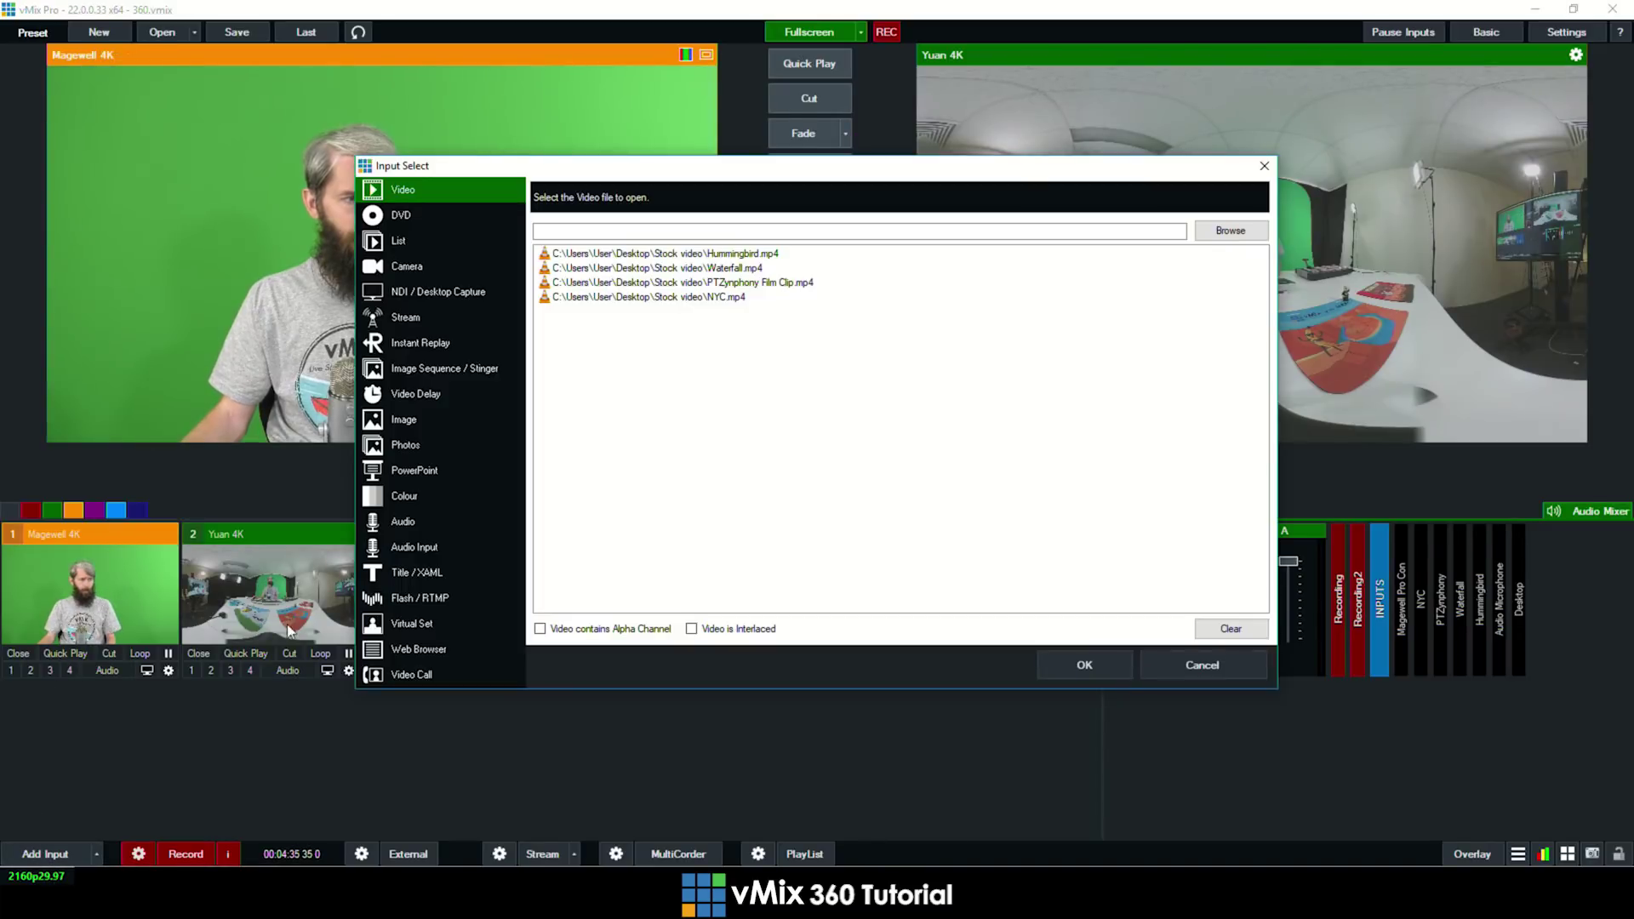
click(439, 624)
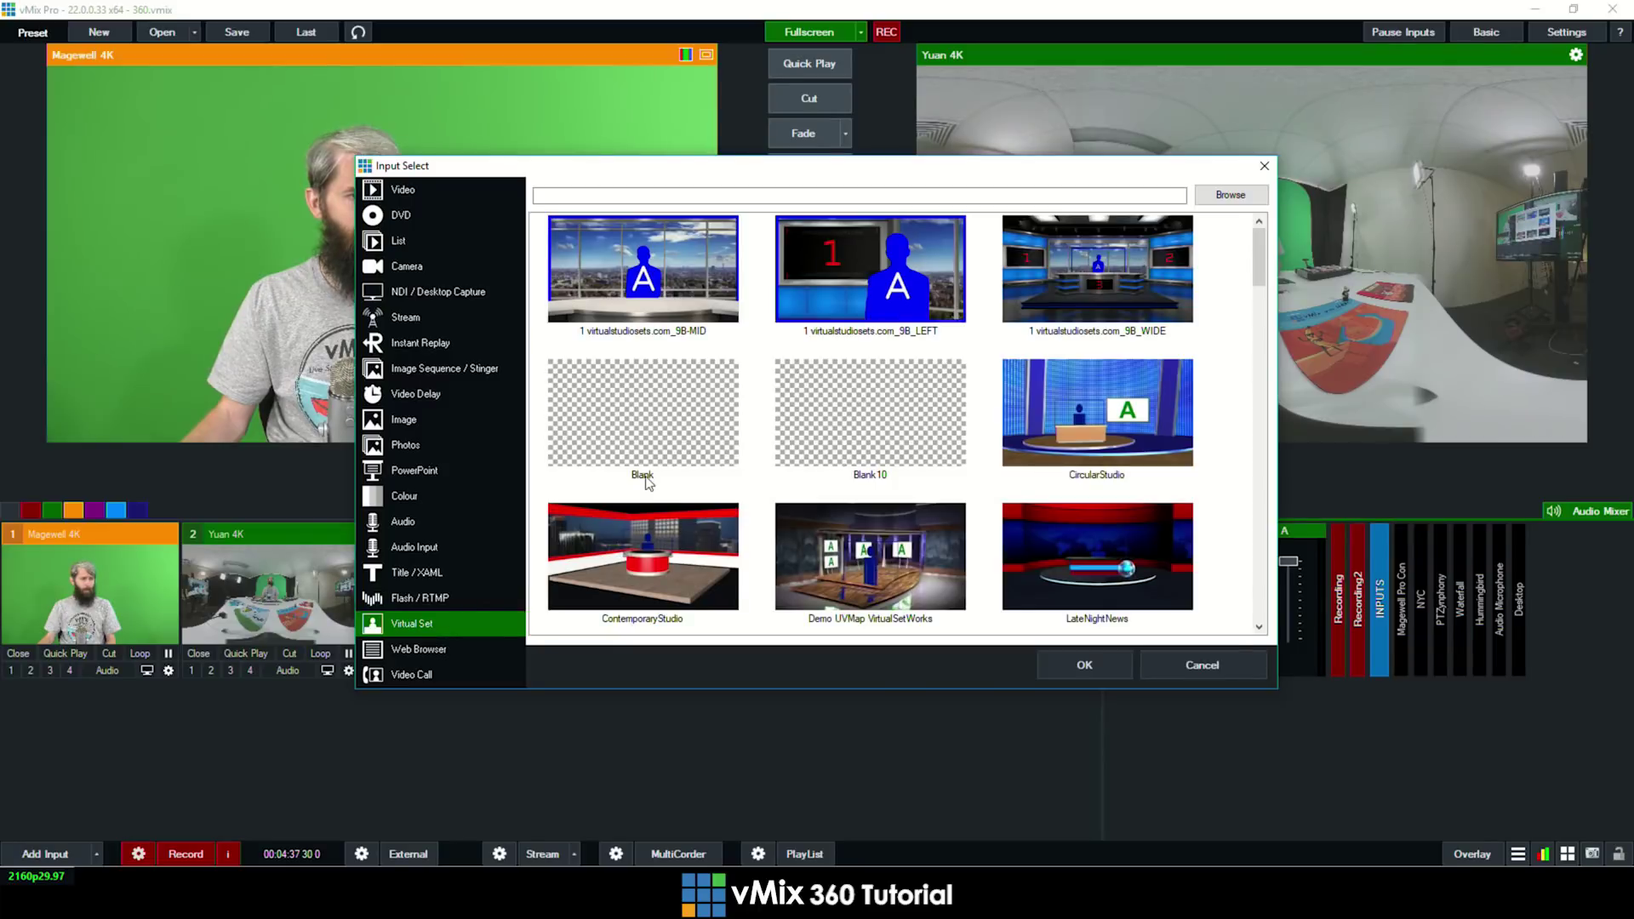
scroll(756, 476, down, 3)
click(705, 470)
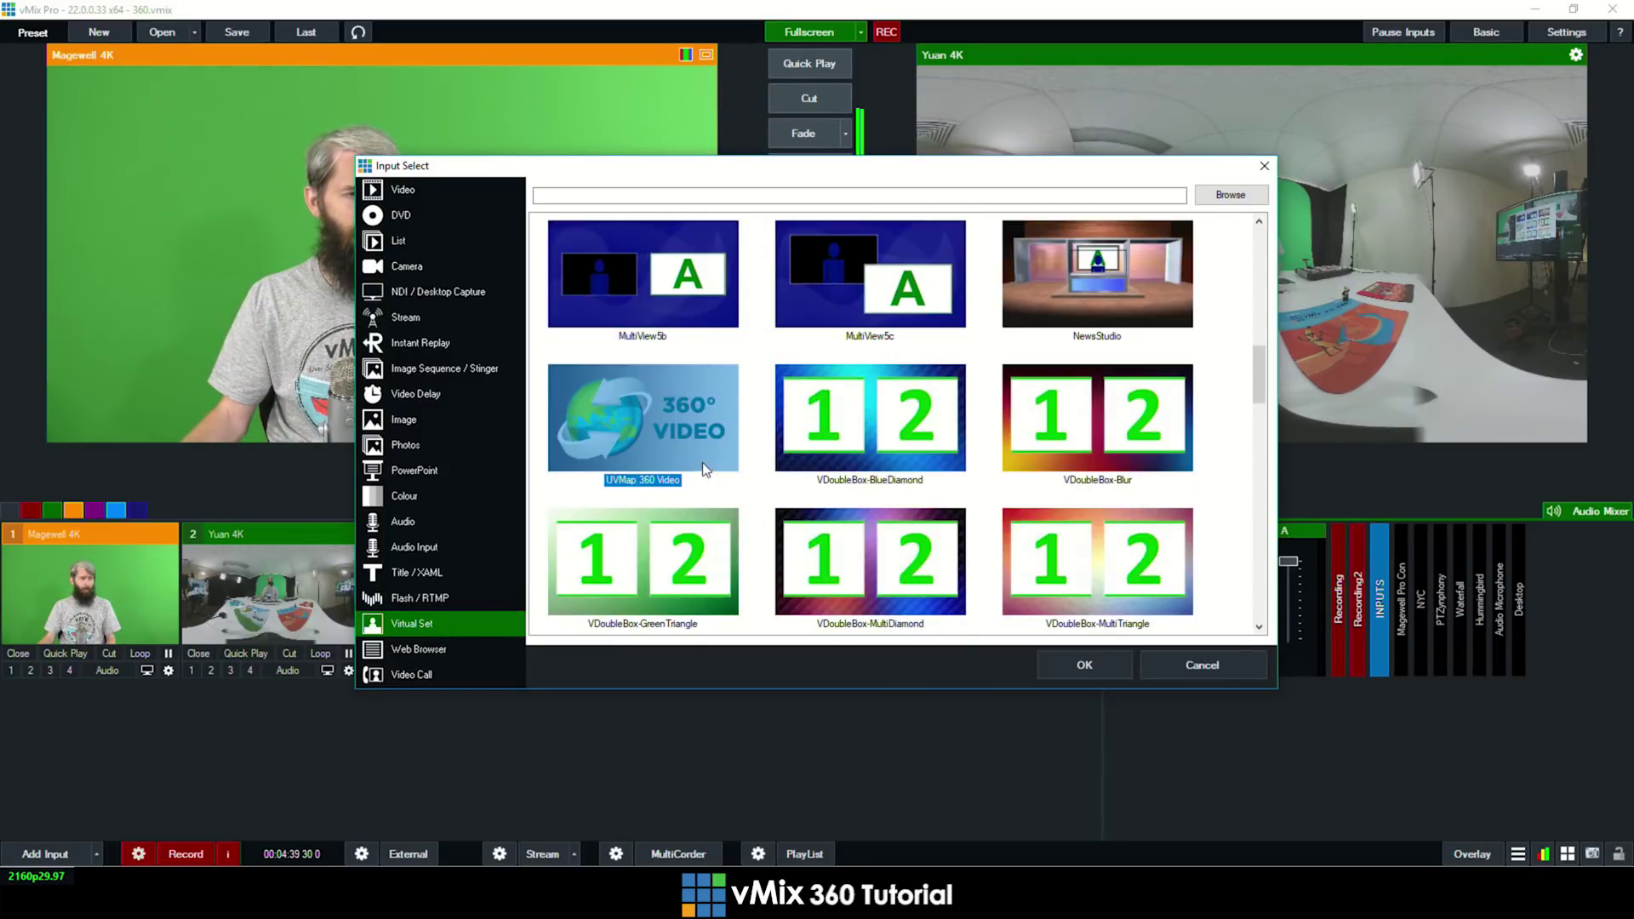
click(1110, 670)
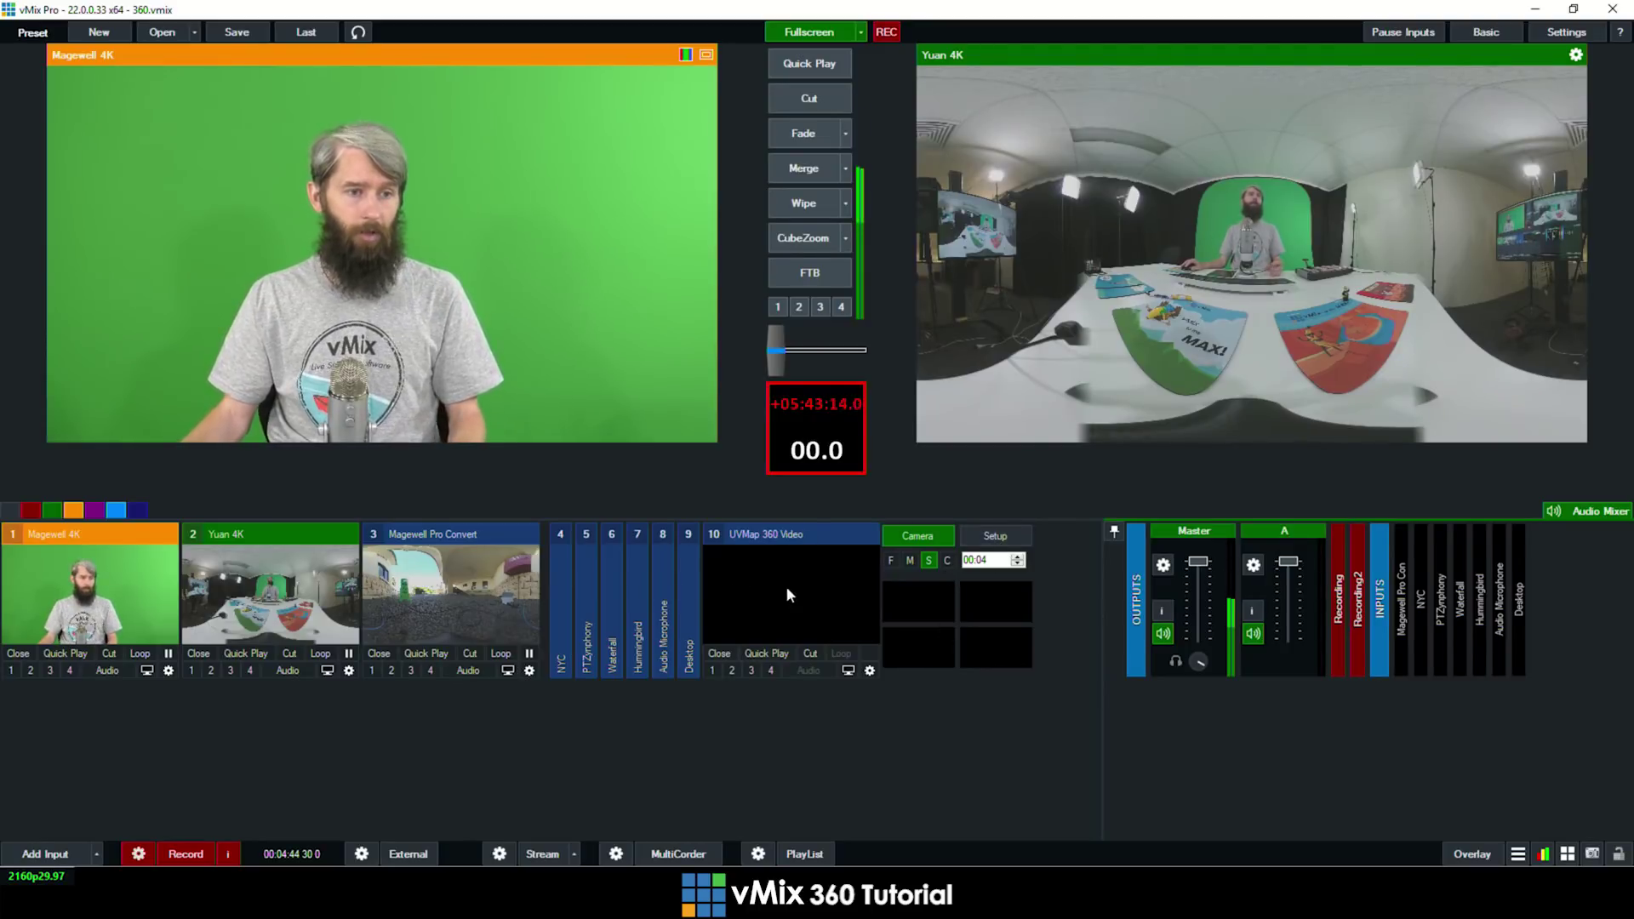
Feed the Yuan 4K camera into the Camera360 layer and cut the set live
click(995, 536)
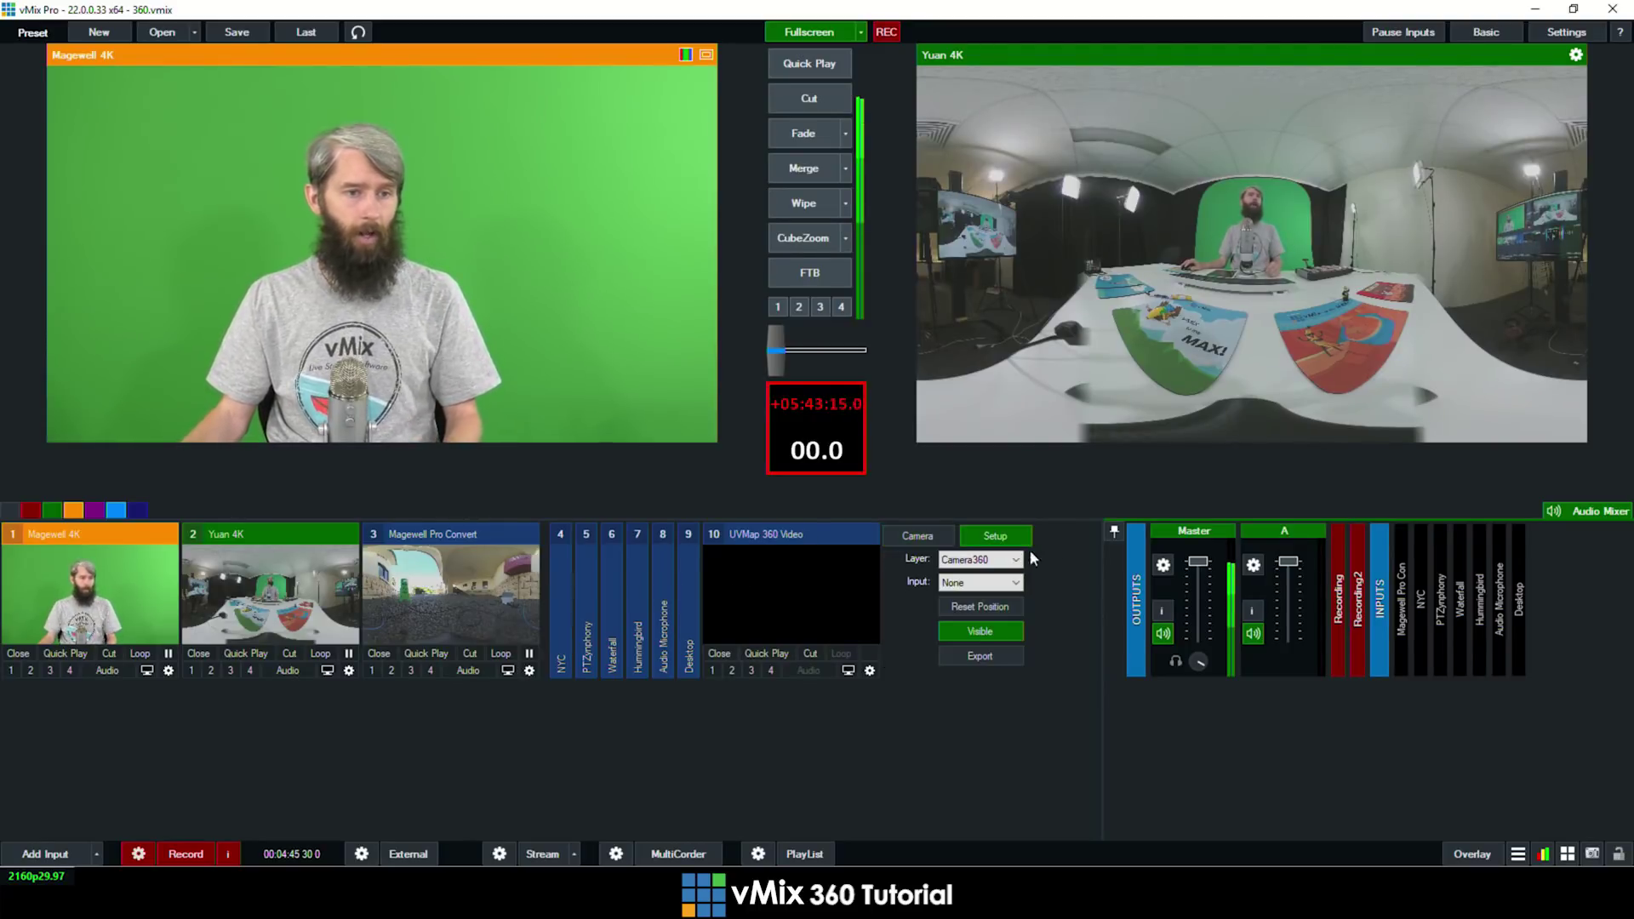
click(973, 559)
click(970, 566)
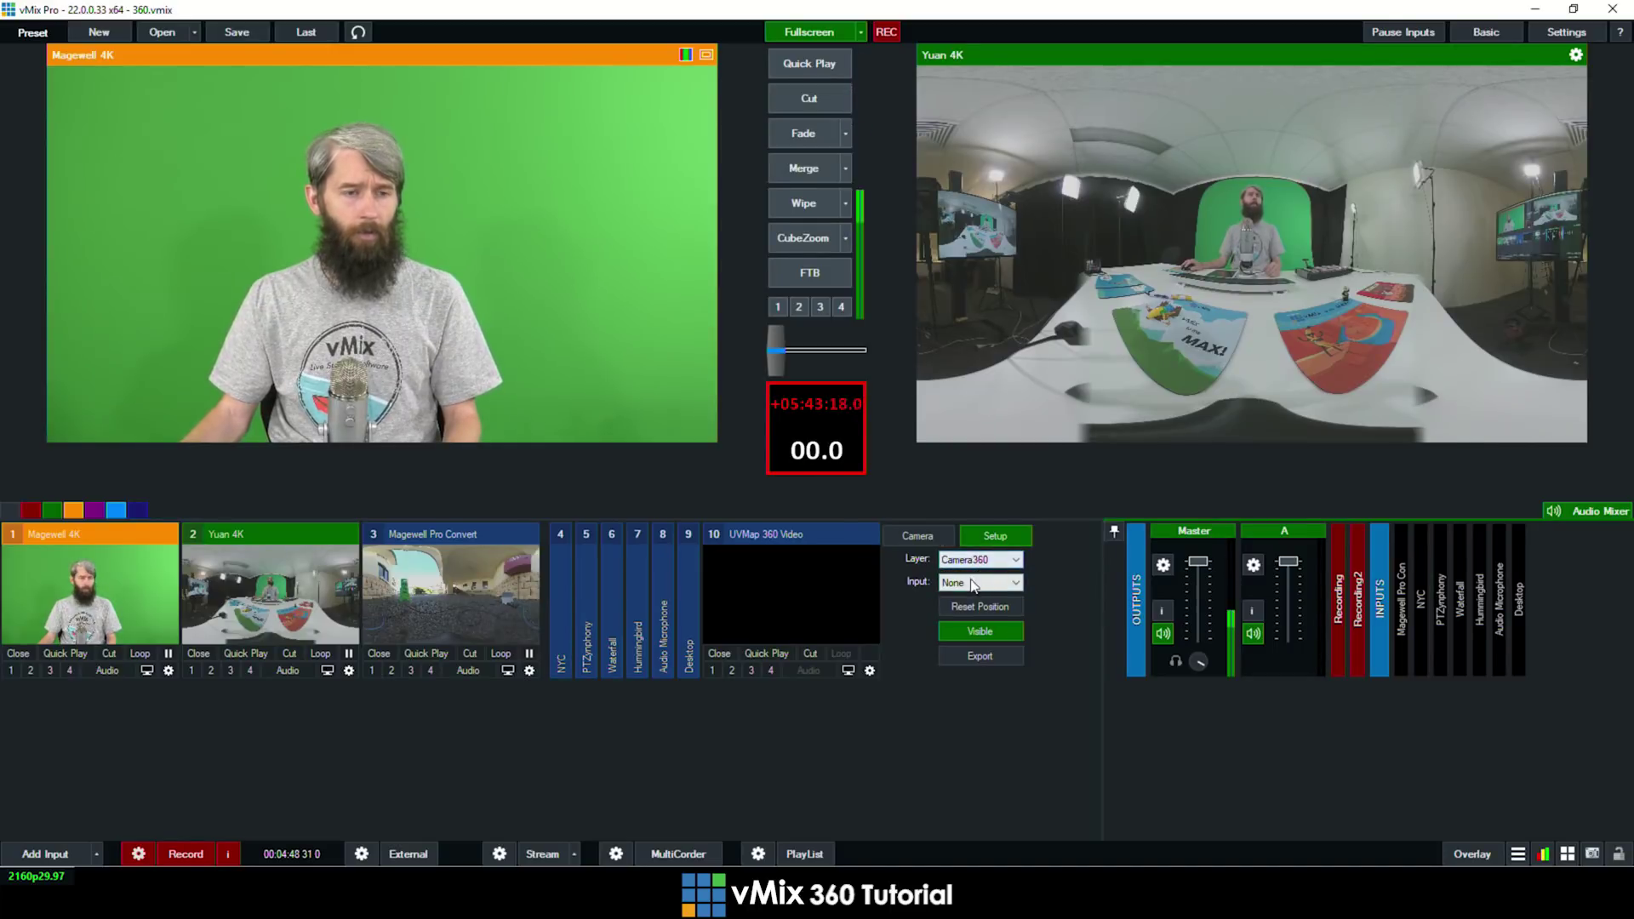
click(987, 583)
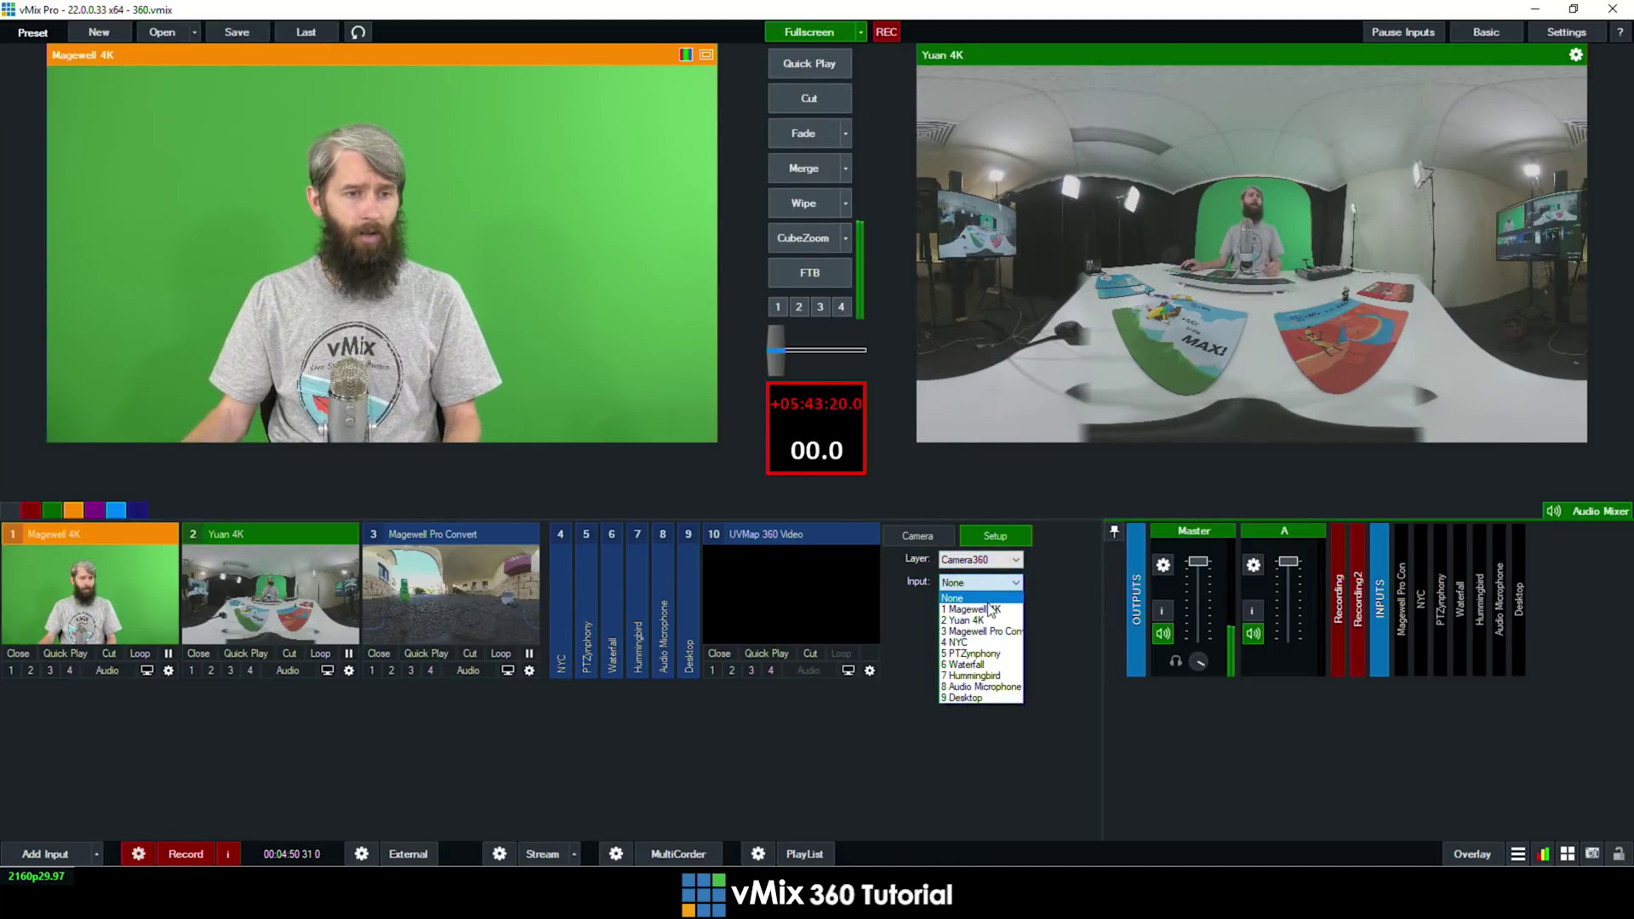
click(979, 620)
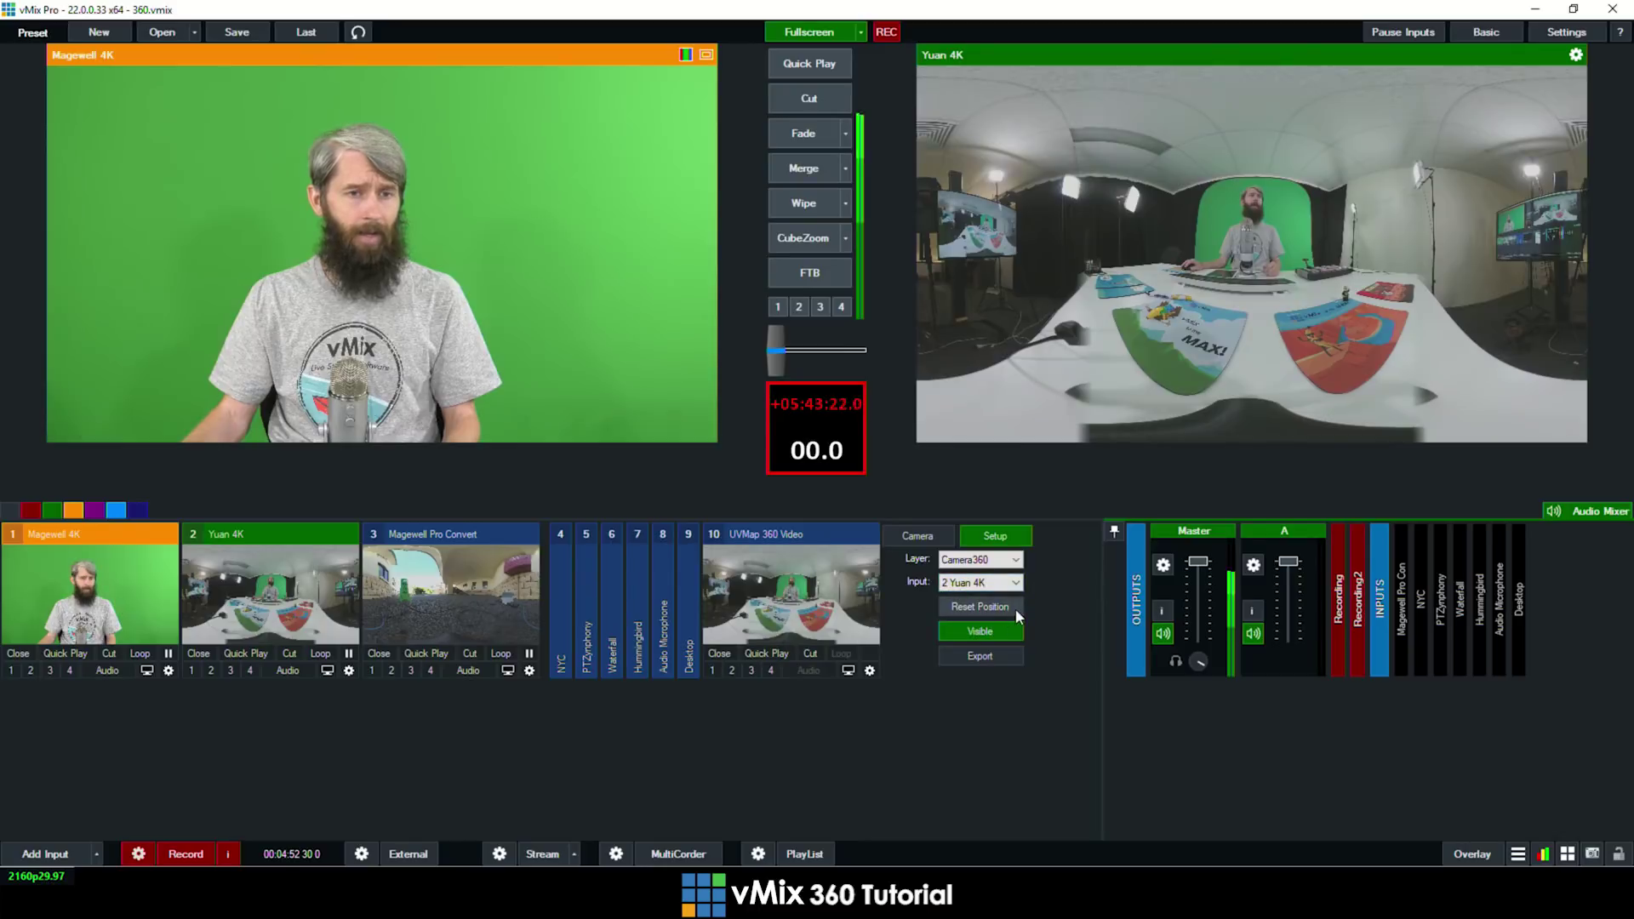
click(801, 651)
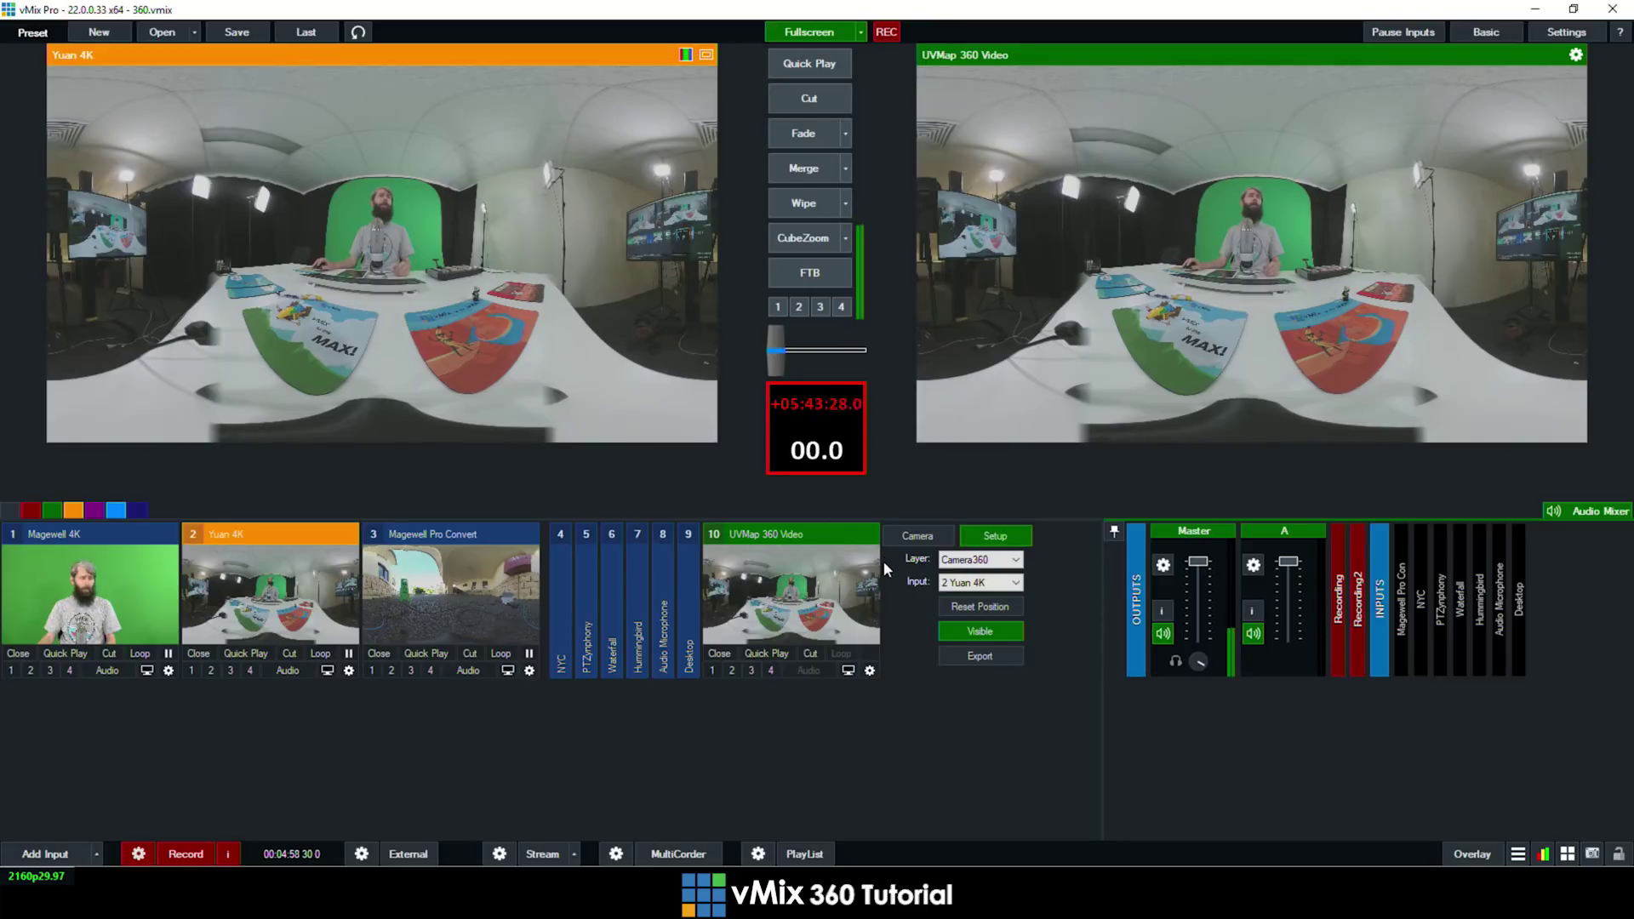
Assign input 4 NYC to the virtual set's Front layer and expand the NYC tile
click(994, 587)
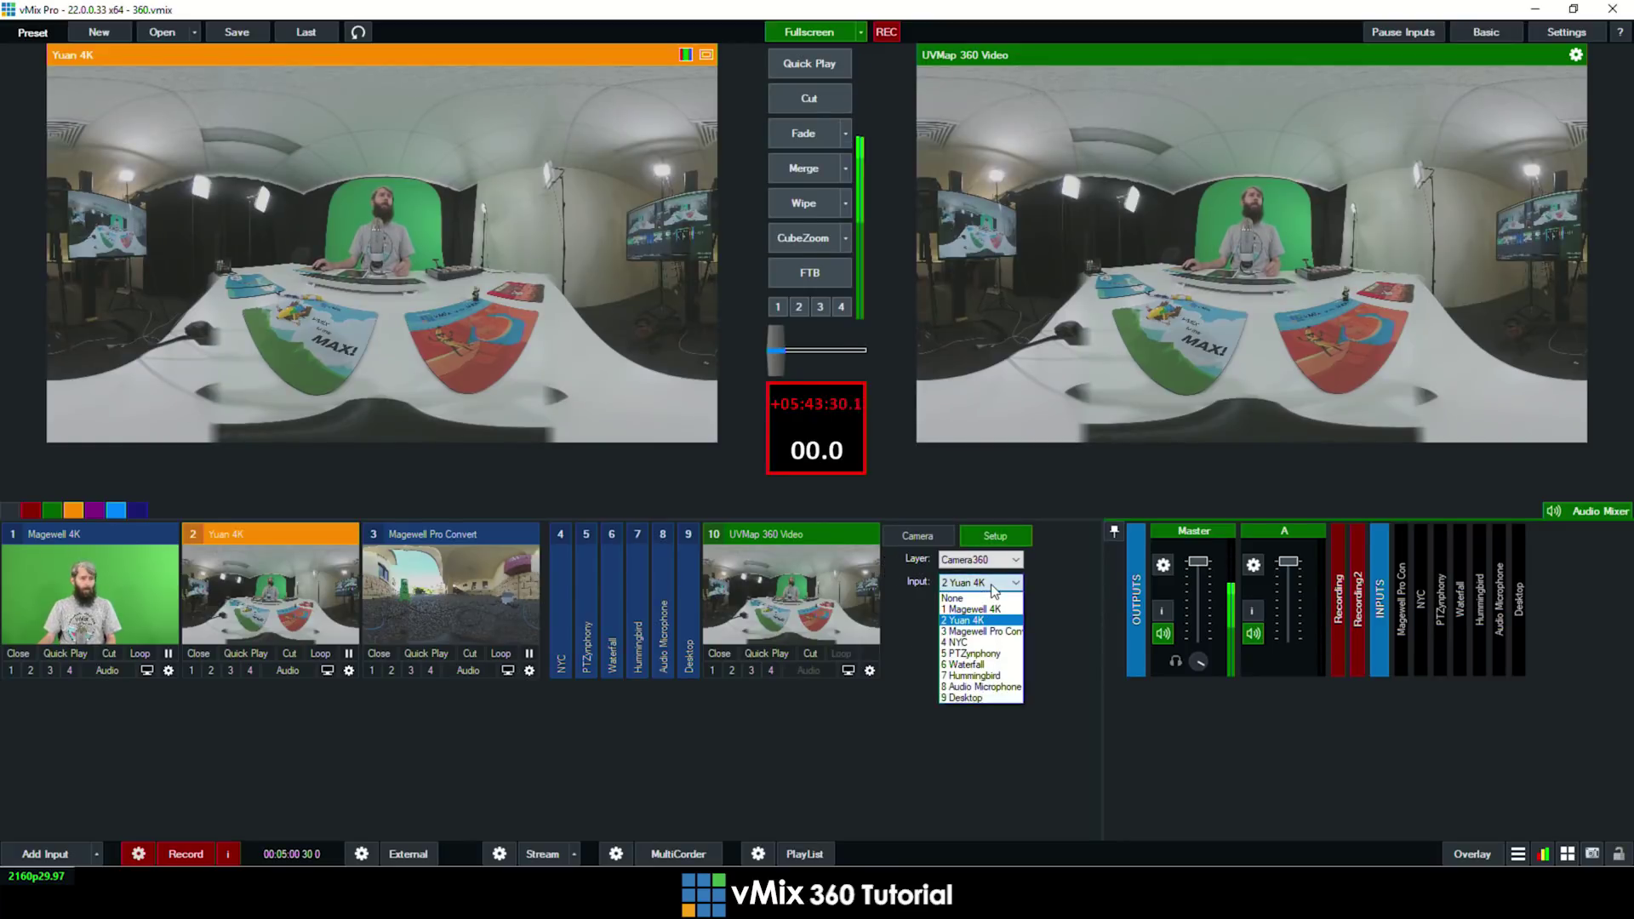
click(992, 584)
click(991, 559)
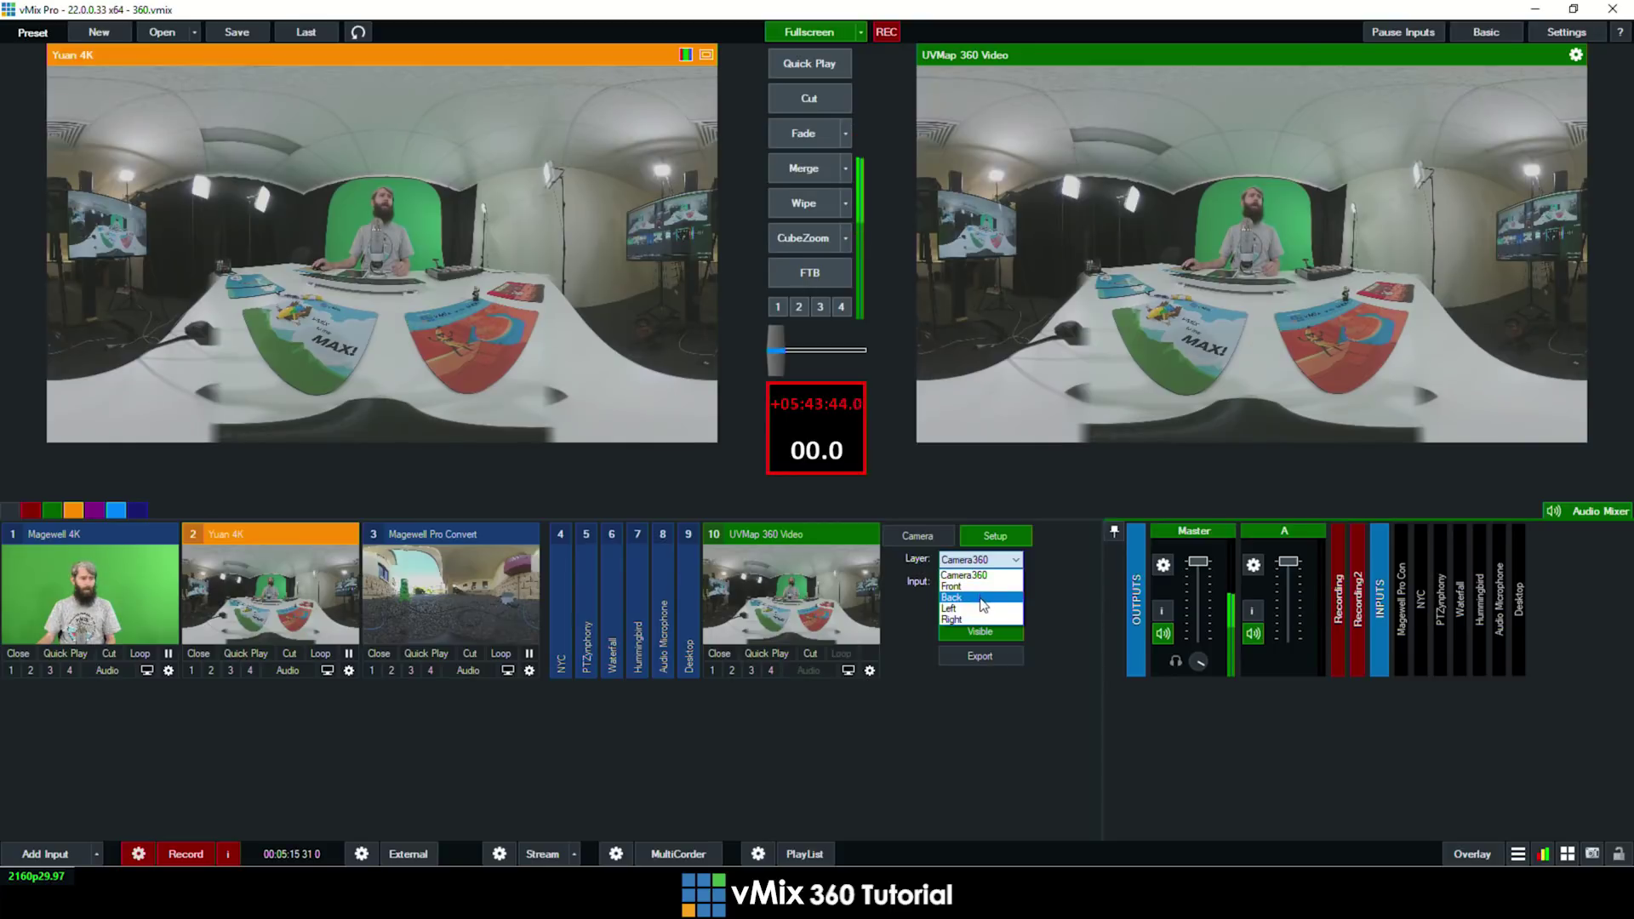
click(980, 586)
click(981, 587)
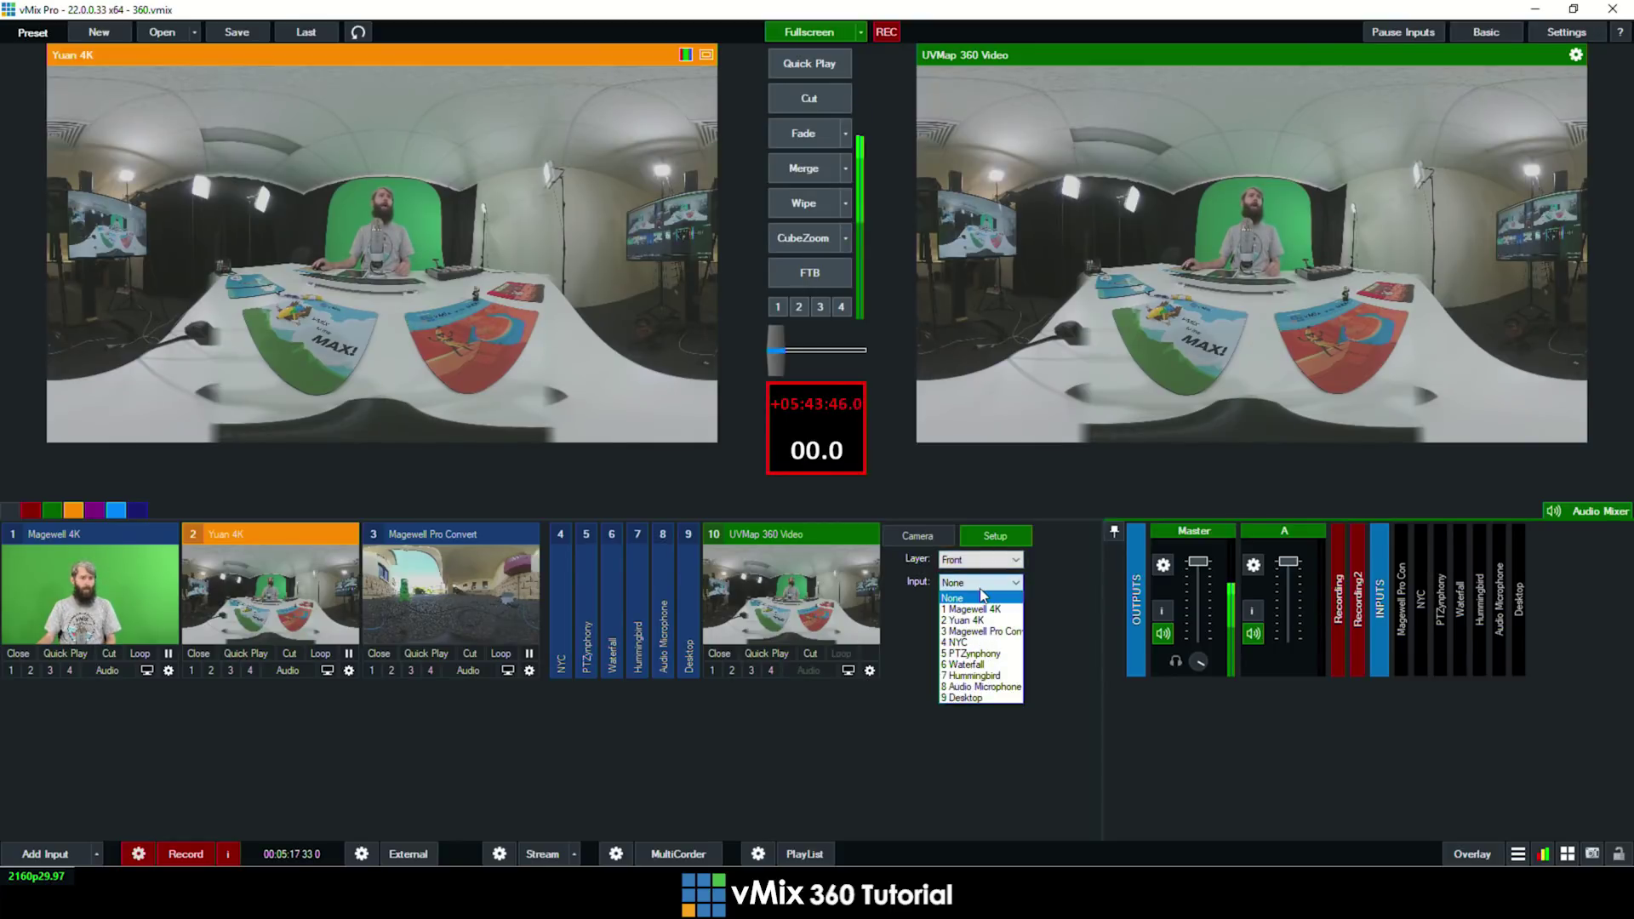
click(986, 643)
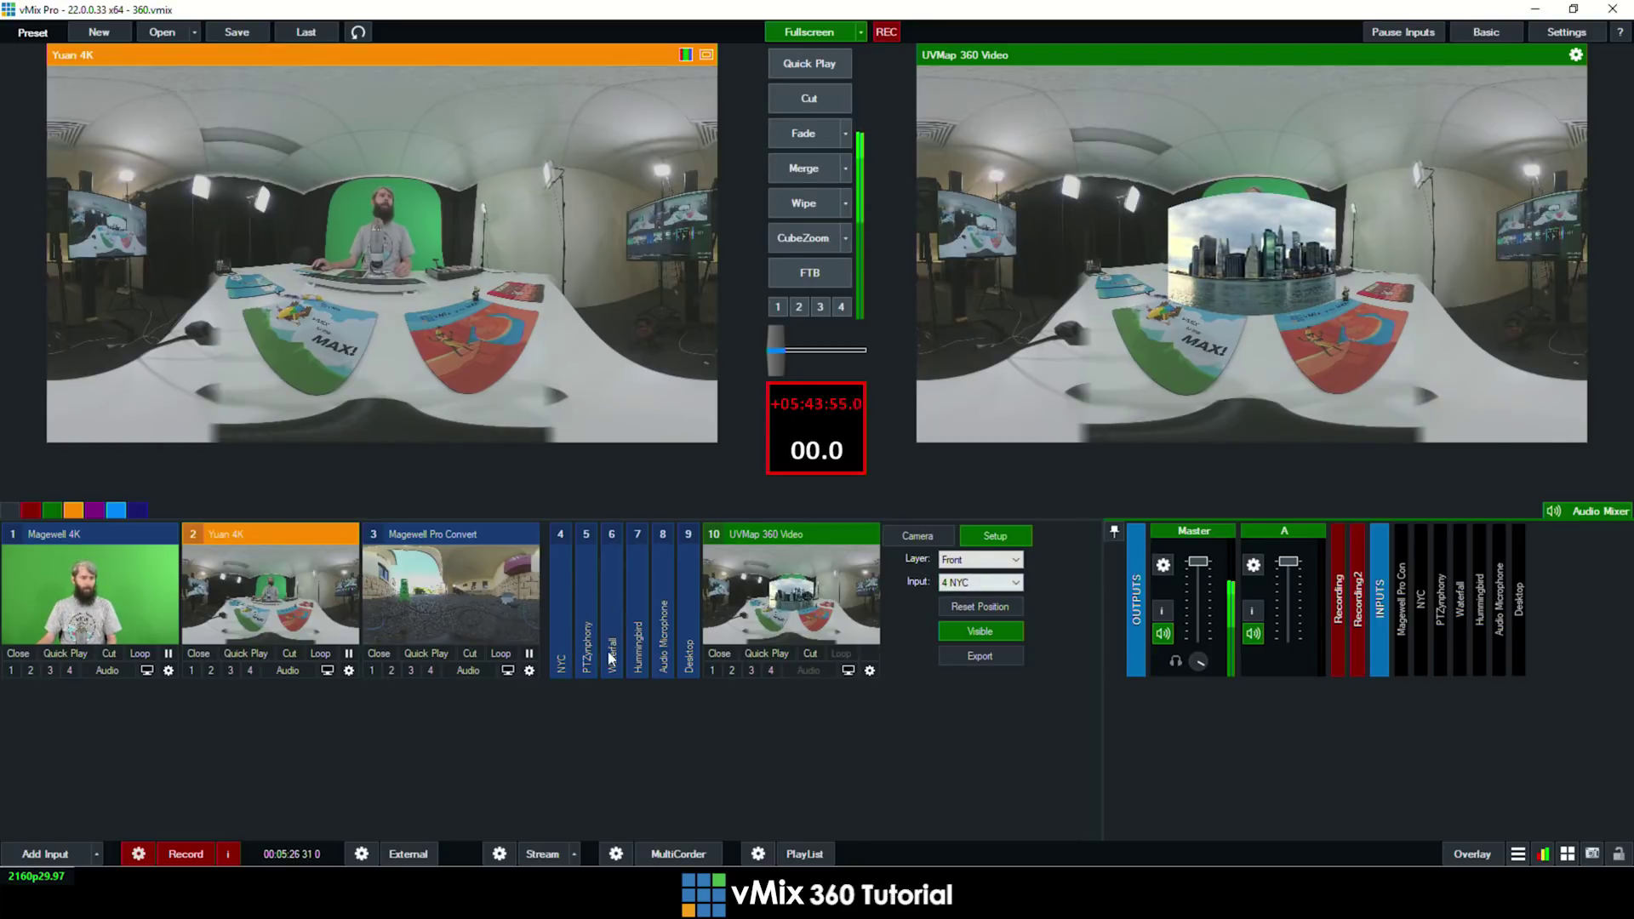
click(566, 636)
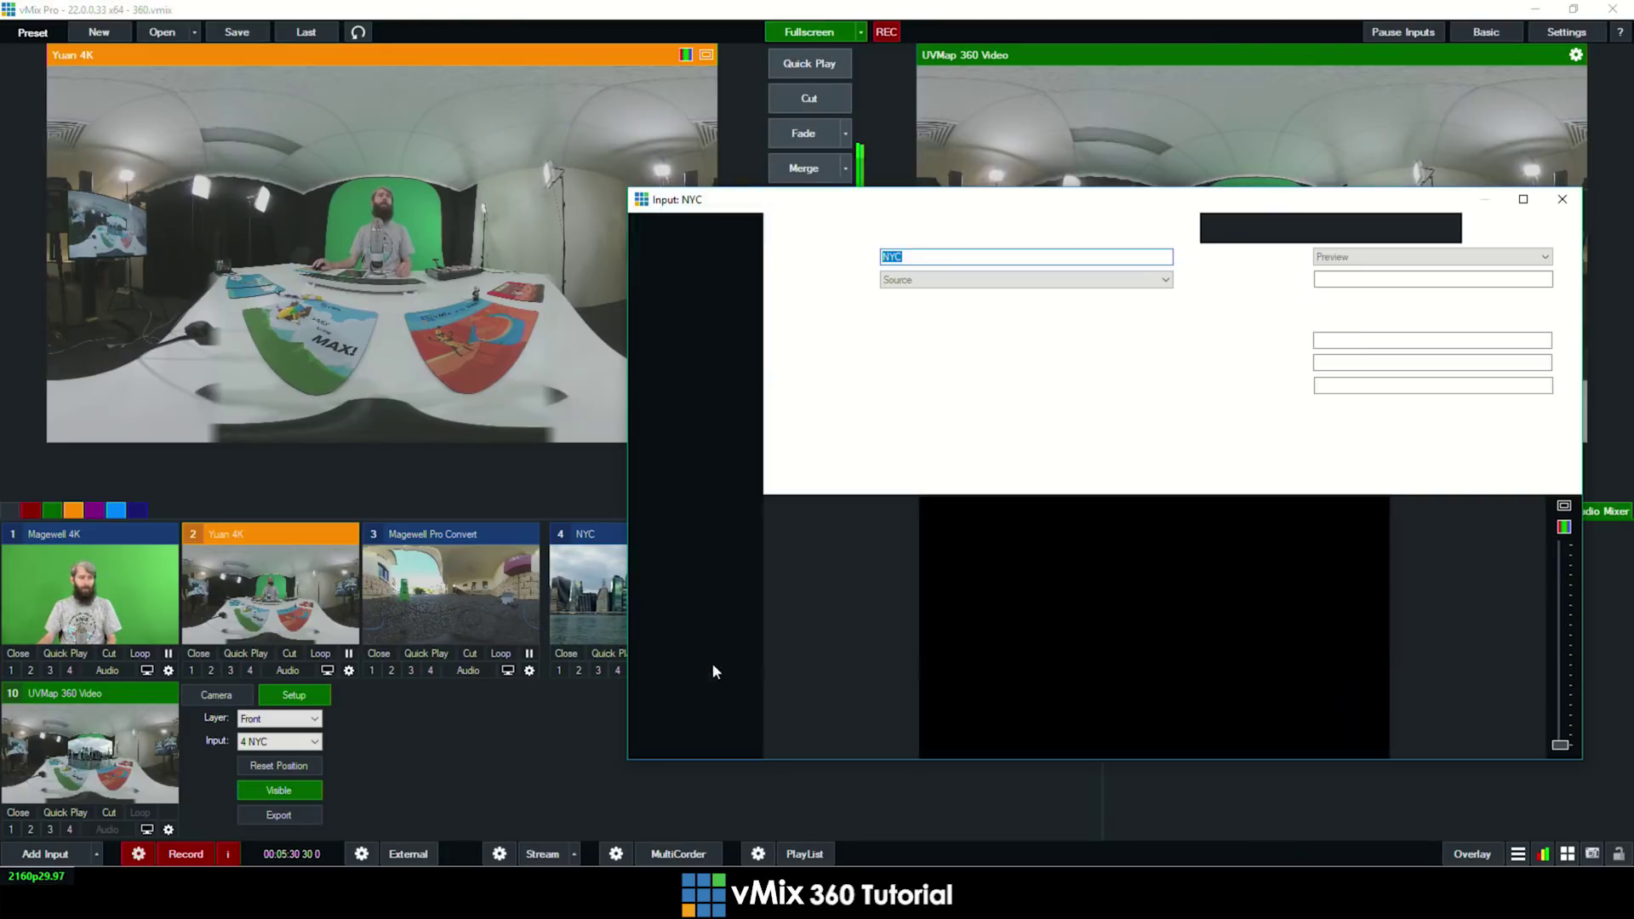
Open the NYC input's Position settings and reset its pan and zoom
click(715, 671)
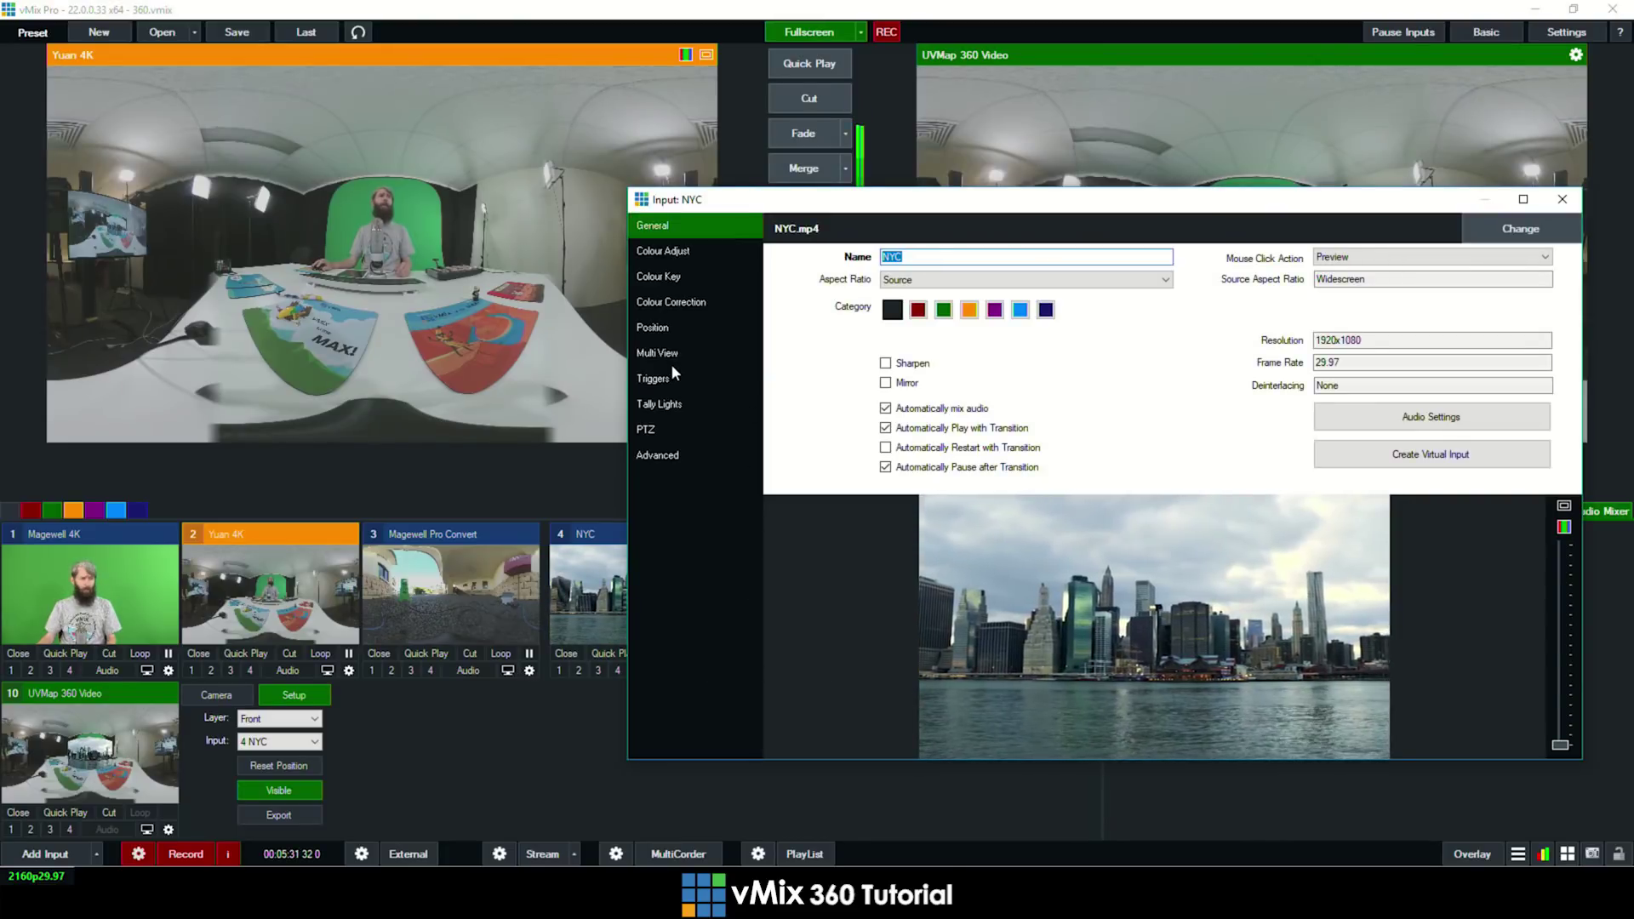
click(652, 328)
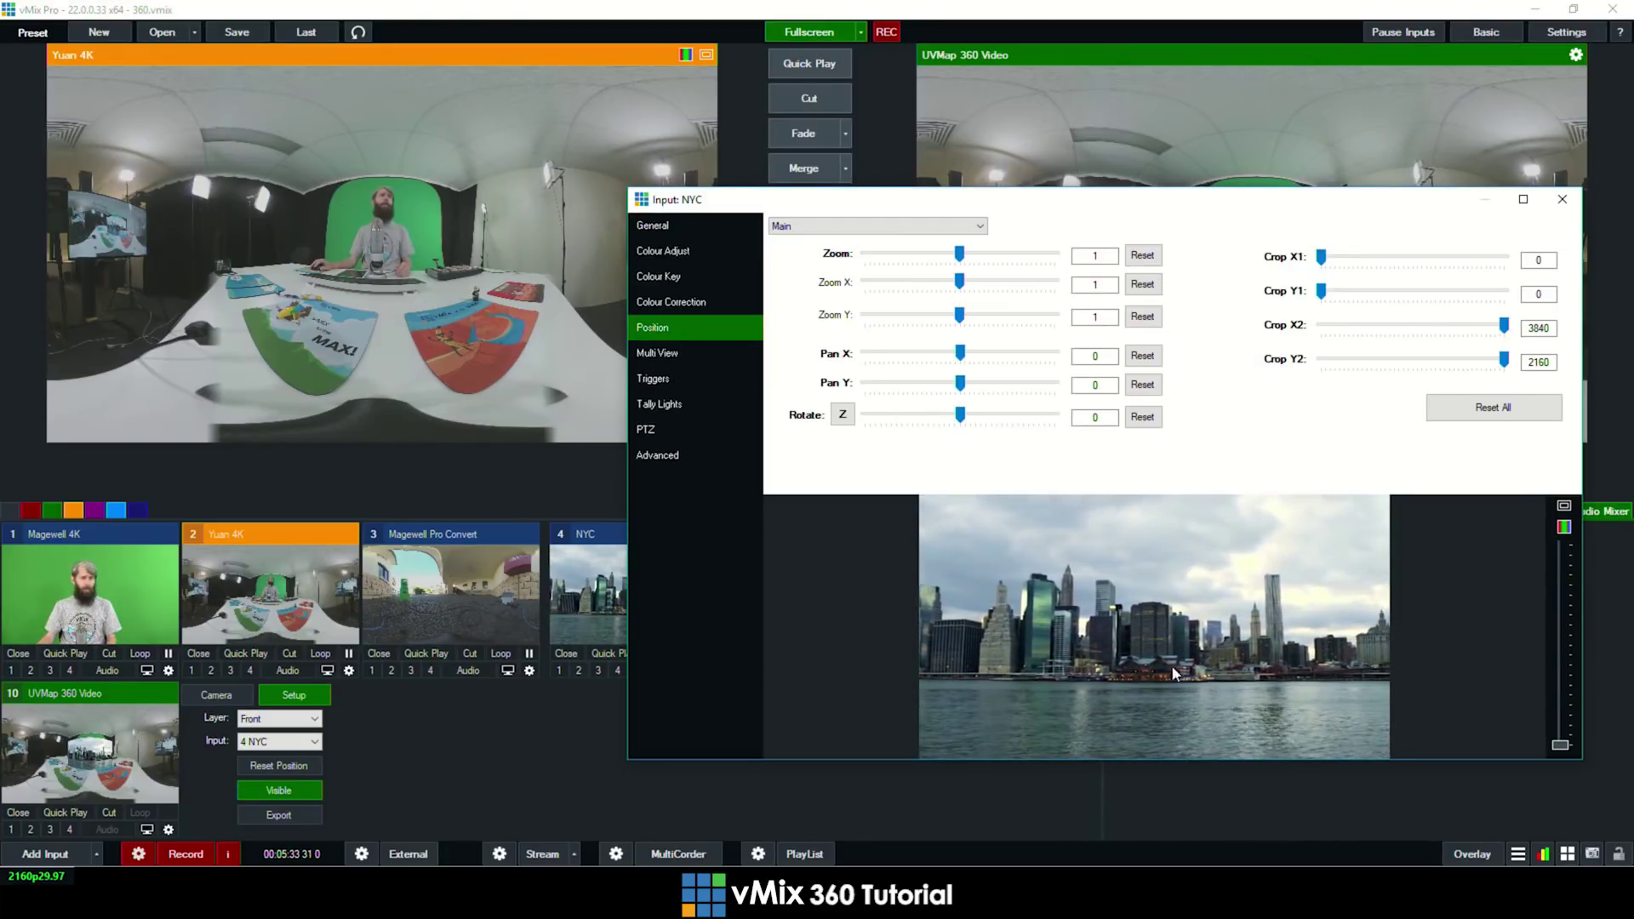
mouse_move(1258, 626)
mouse_down()
mouse_move(1202, 615)
mouse_move(1247, 560)
mouse_move(1269, 604)
mouse_up()
mouse_move(1263, 594)
mouse_down()
mouse_move(1271, 650)
mouse_move(1268, 600)
mouse_move(1288, 574)
mouse_move(1213, 582)
mouse_move(1243, 624)
mouse_move(1283, 610)
mouse_up()
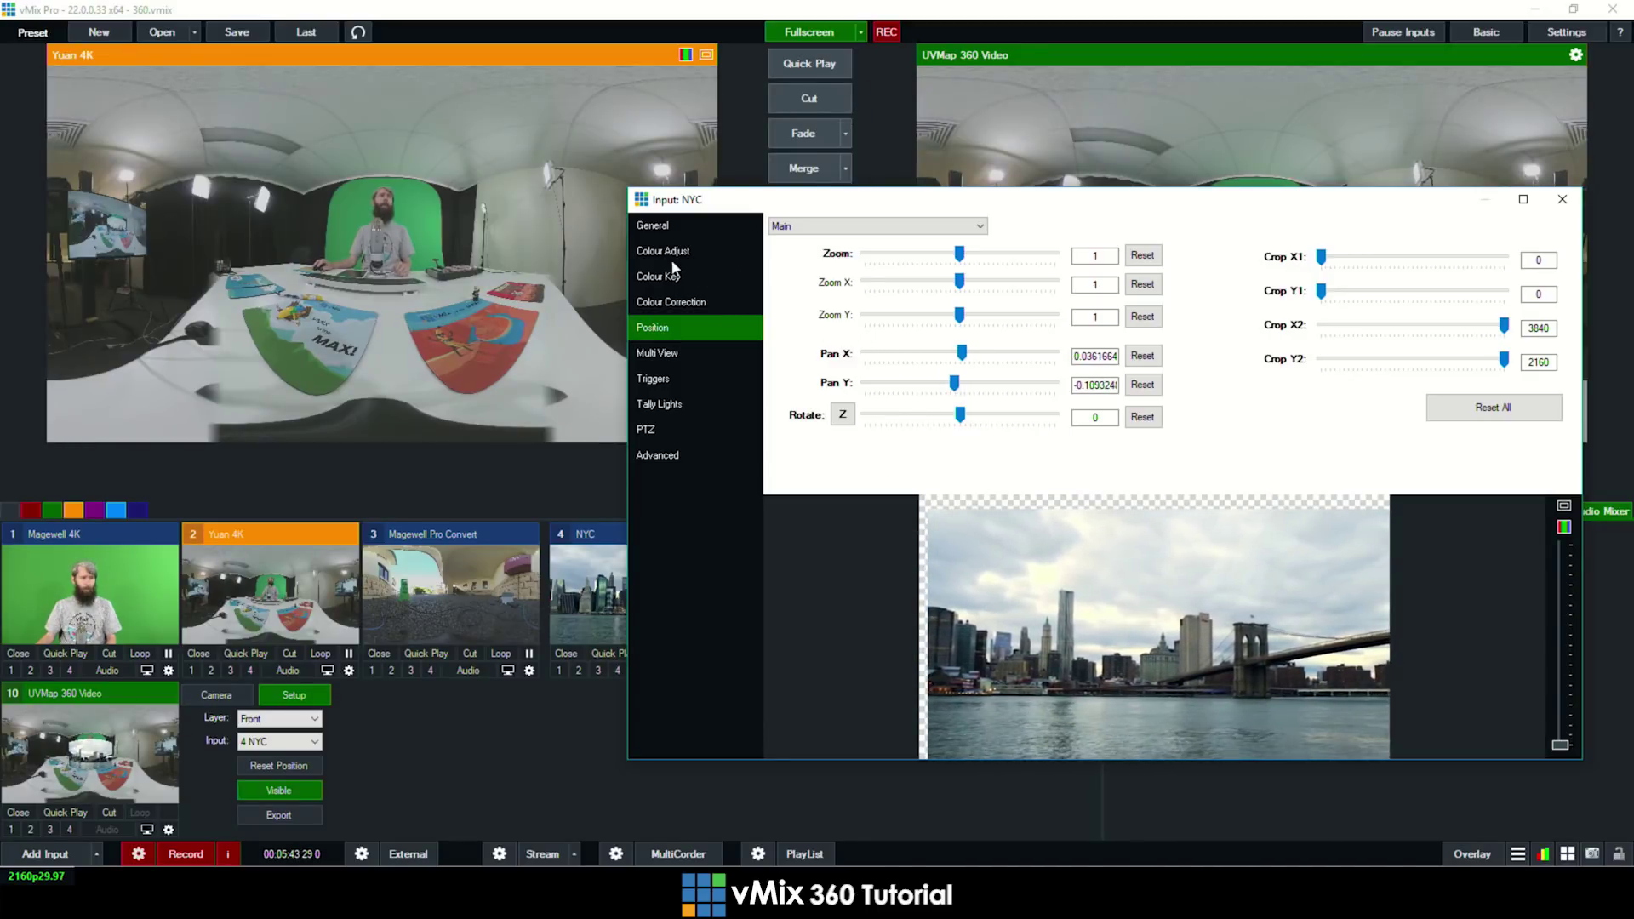
click(1484, 406)
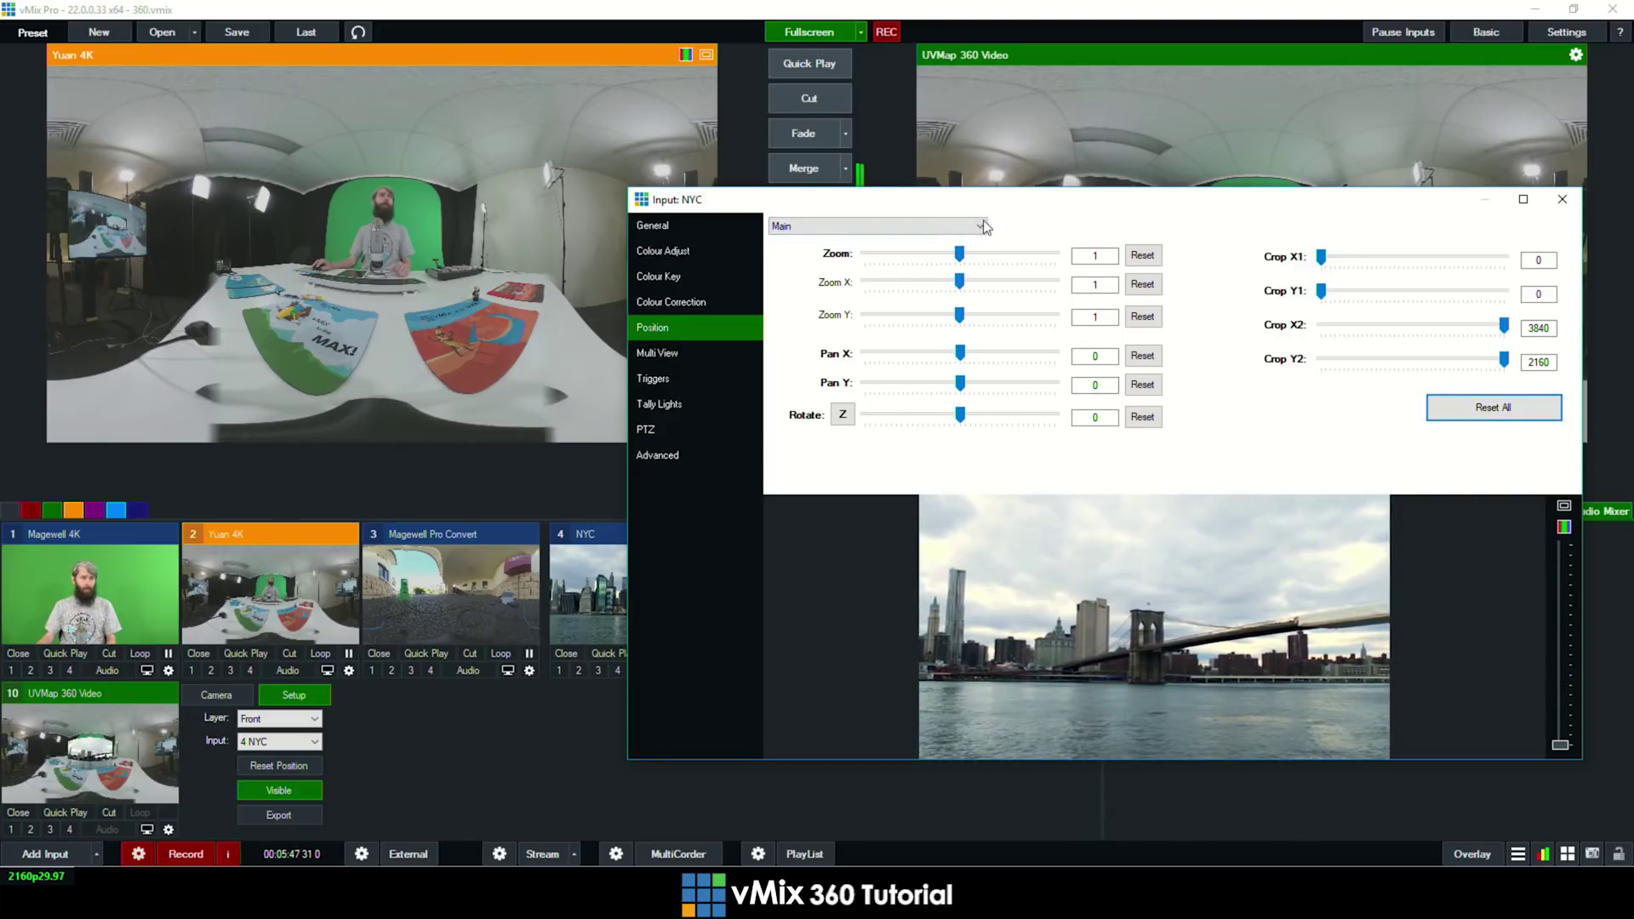
Shrink NYC to zoom about 0.495 and lower it to Pan Y -0.495
drag(997, 209, 523, 85)
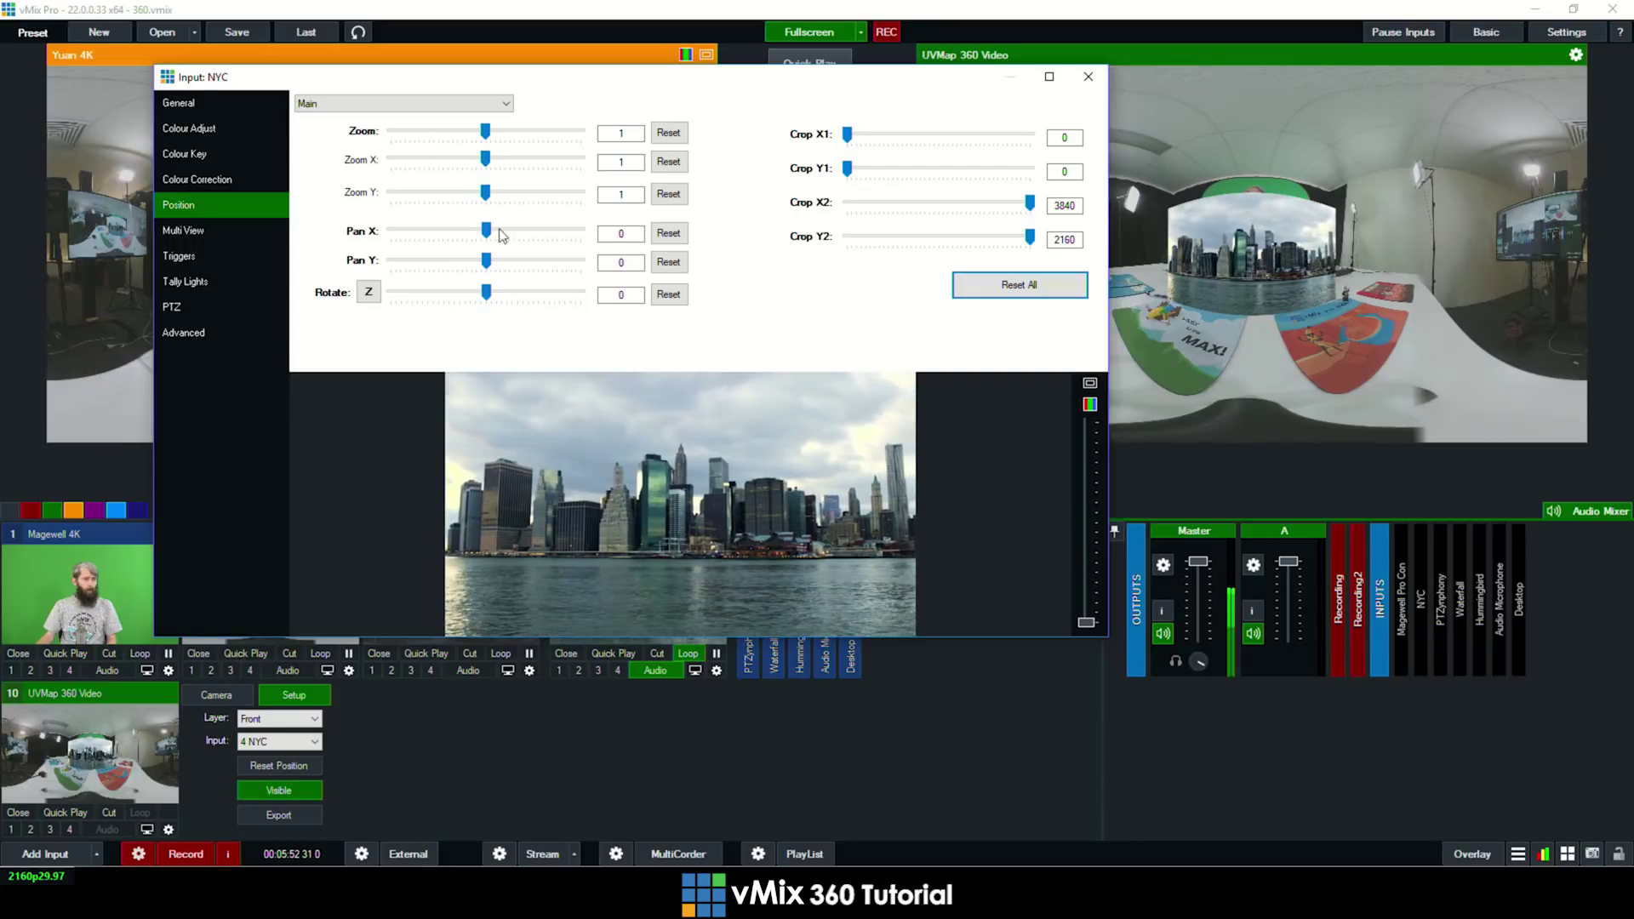
mouse_move(725, 576)
mouse_down()
mouse_move(625, 464)
mouse_move(734, 599)
mouse_up()
scroll(450, 136, up, 1)
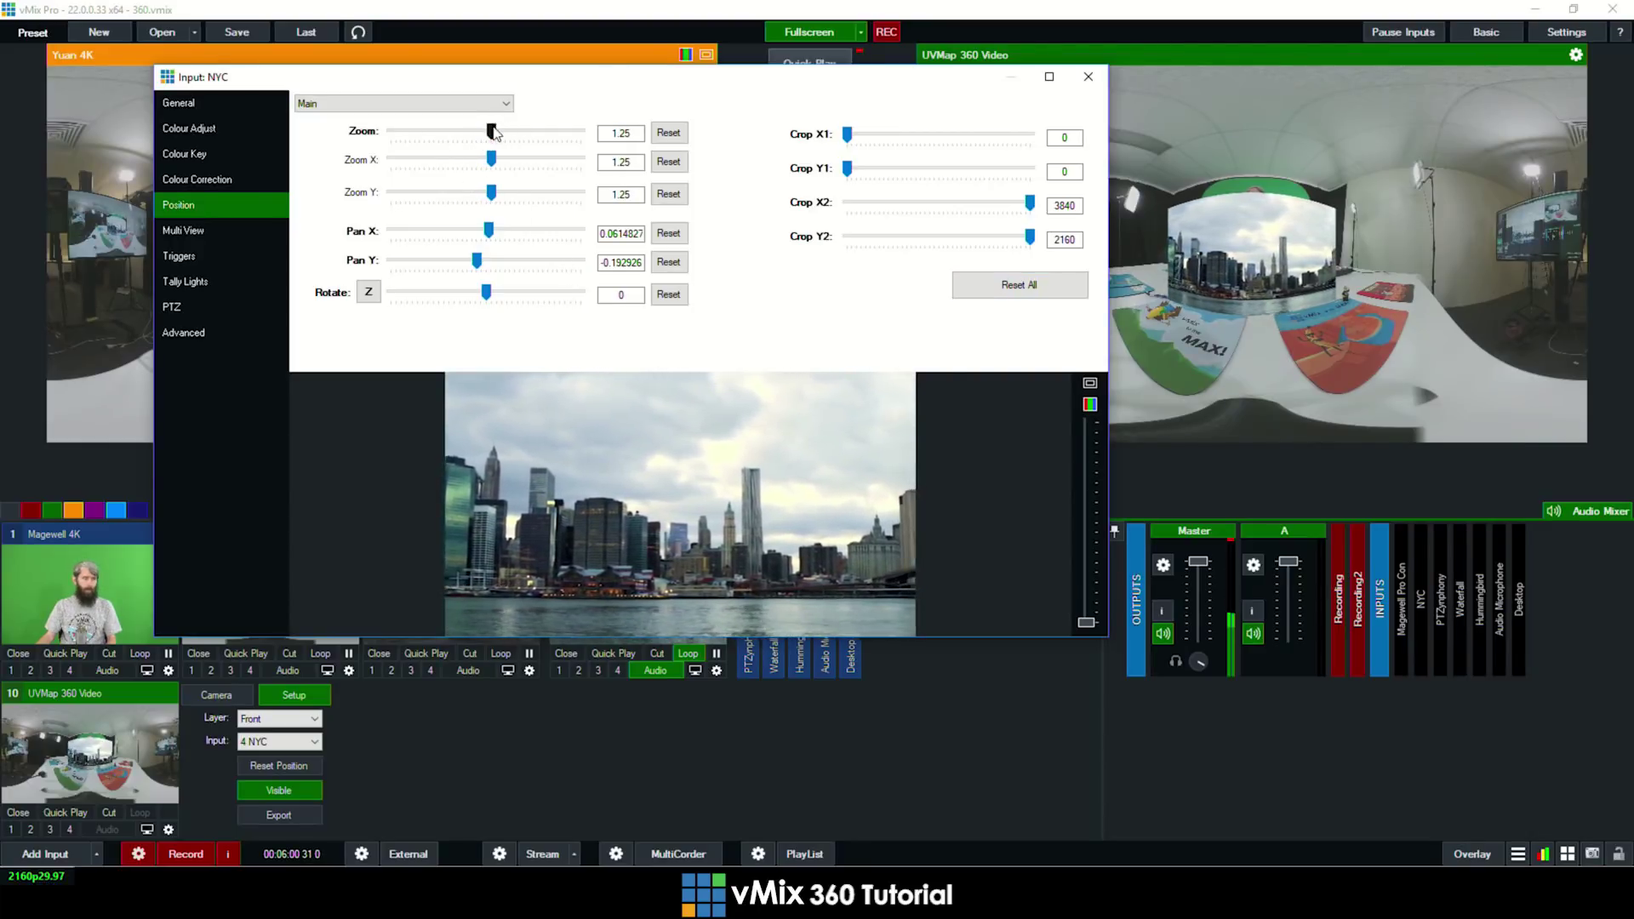
drag(492, 130, 437, 131)
drag(754, 542, 722, 548)
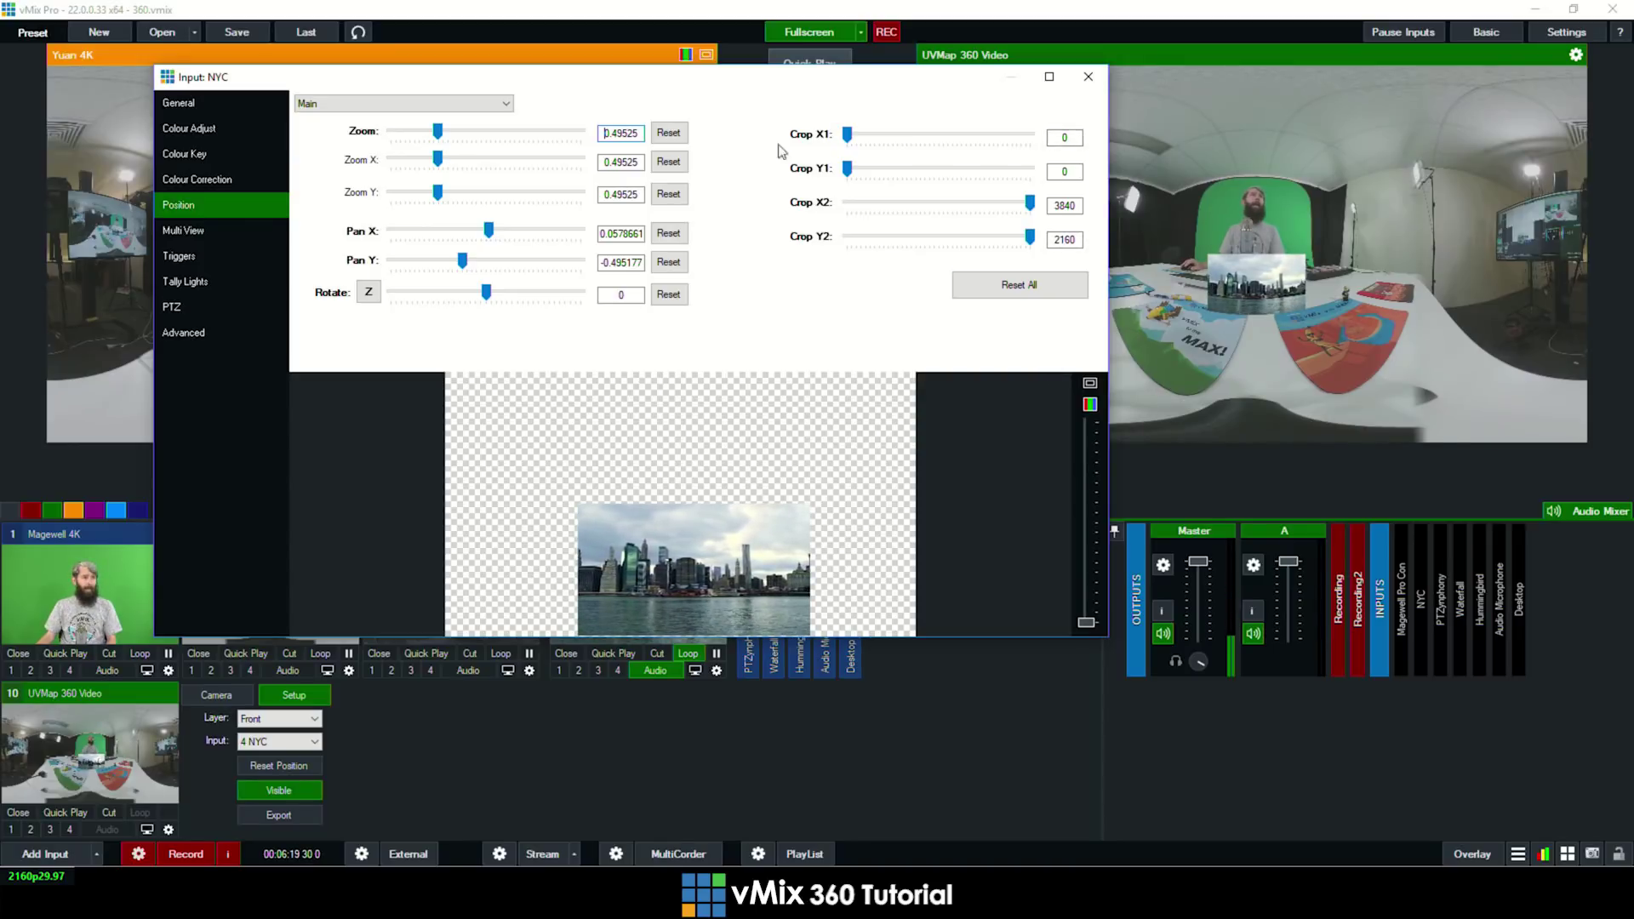
Close the Input: NYC settings window
click(1086, 86)
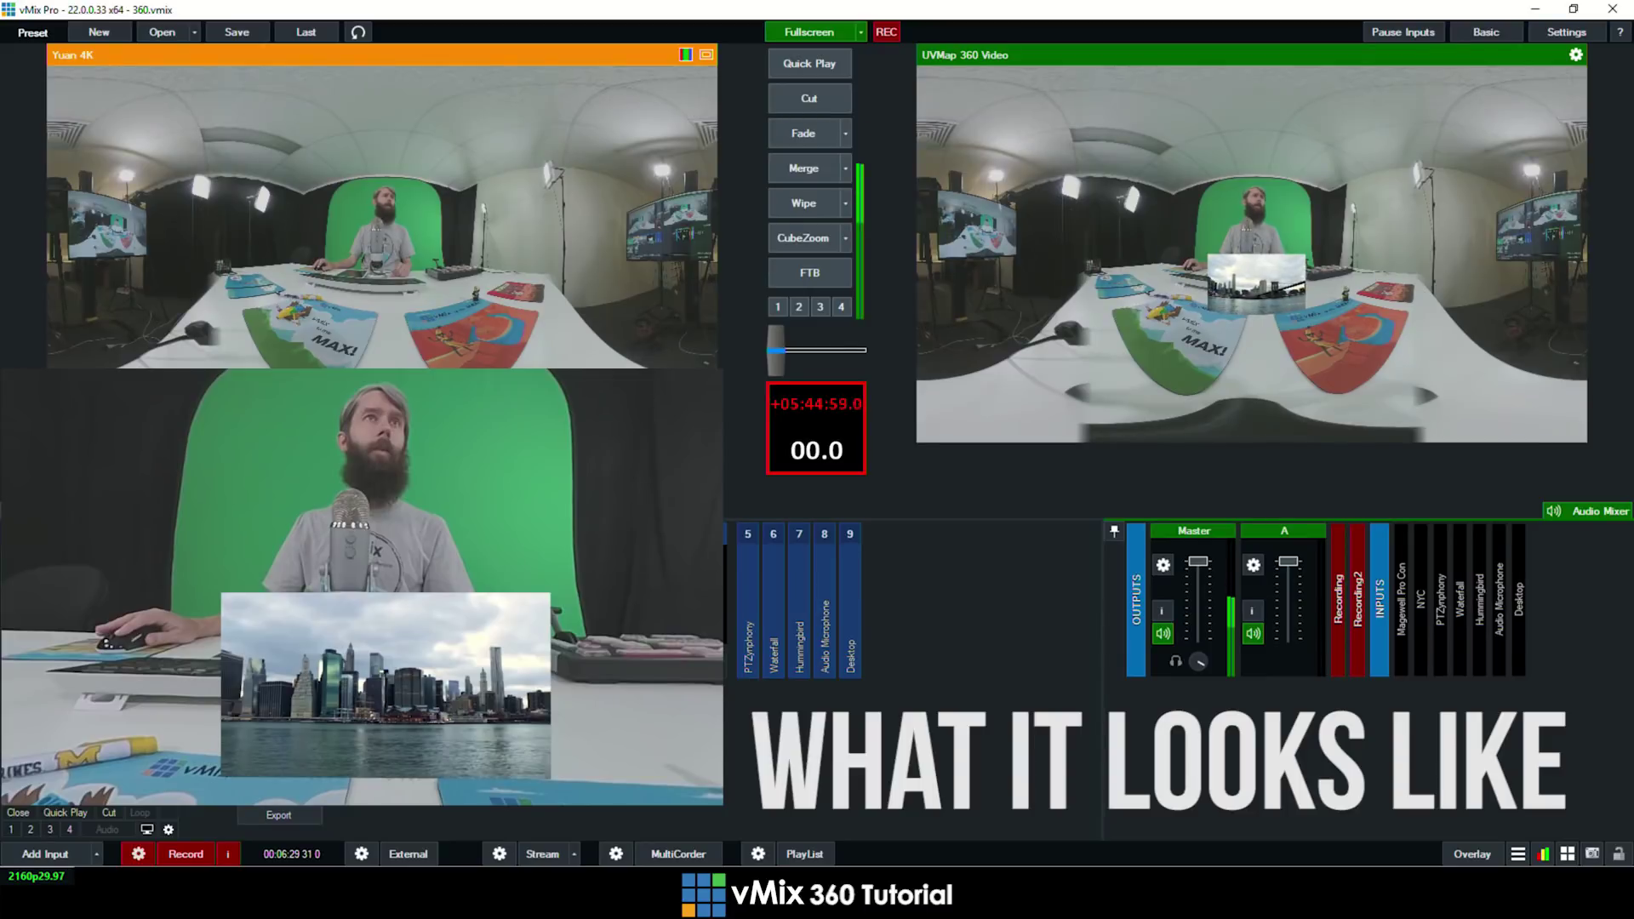
Set the UVMap scene's Left layer to input 5 PTZymphony
click(279, 719)
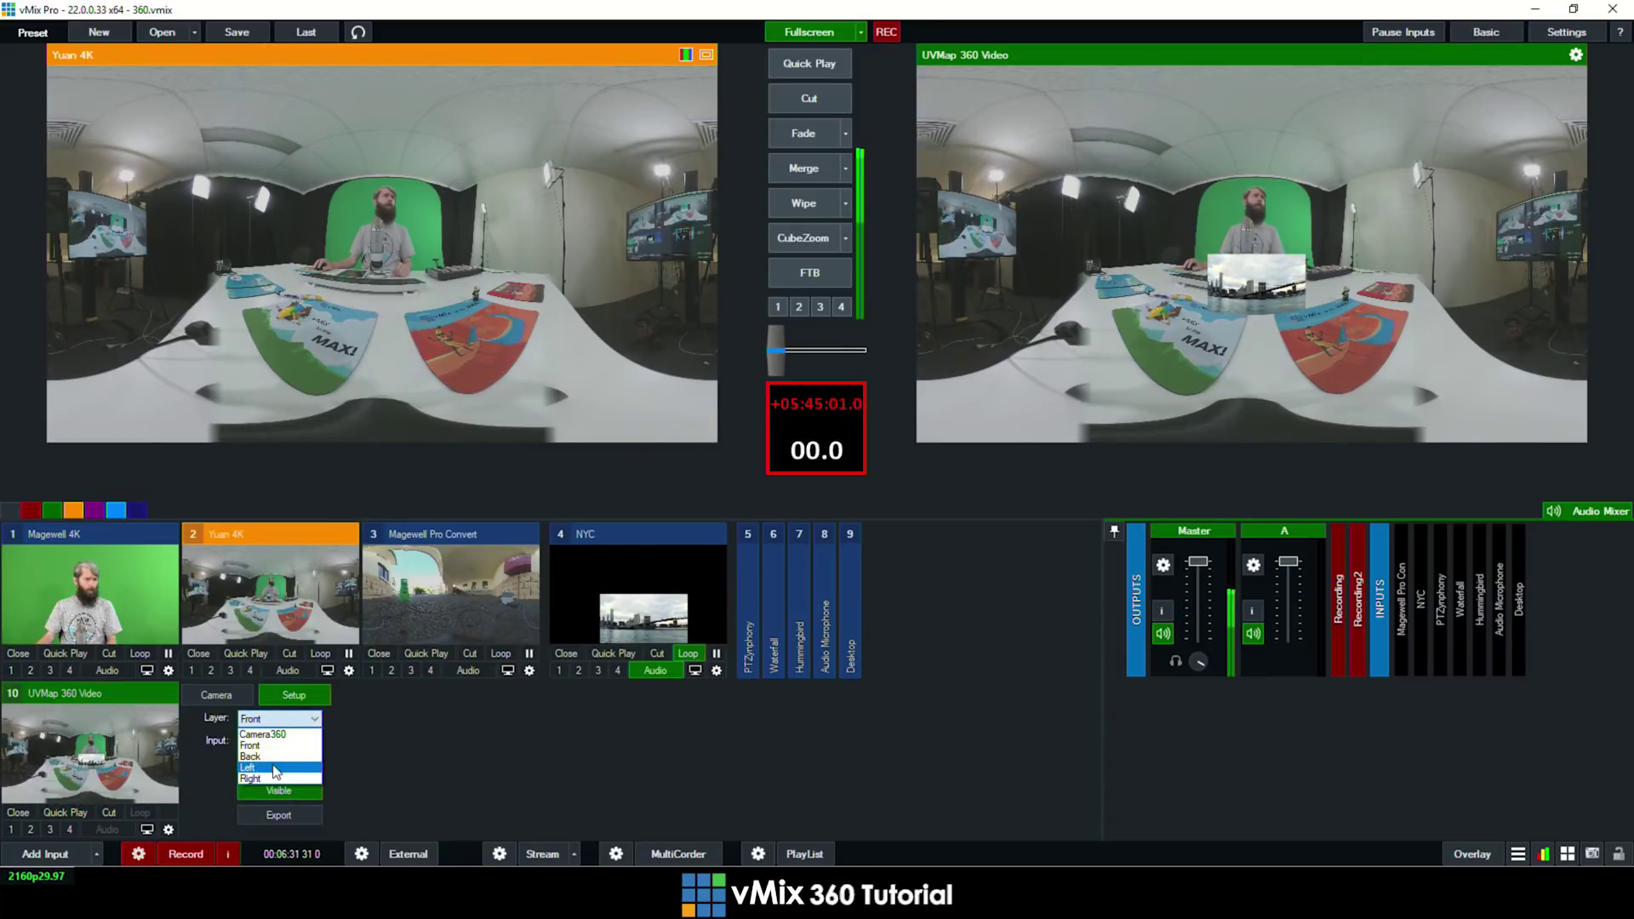
click(275, 768)
click(291, 743)
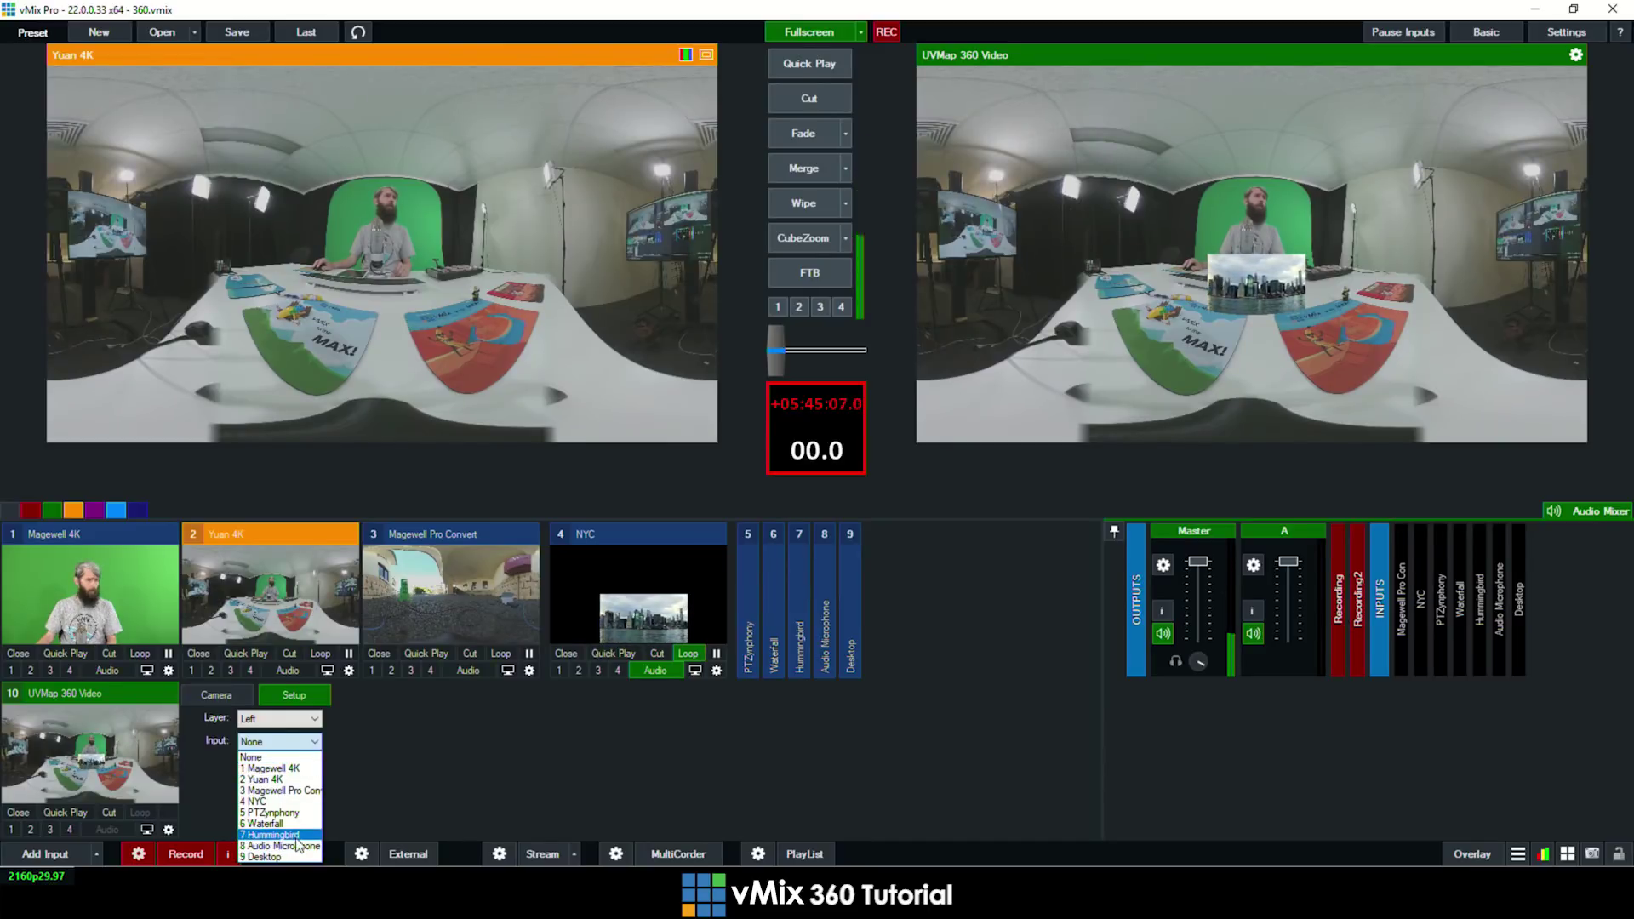
click(276, 813)
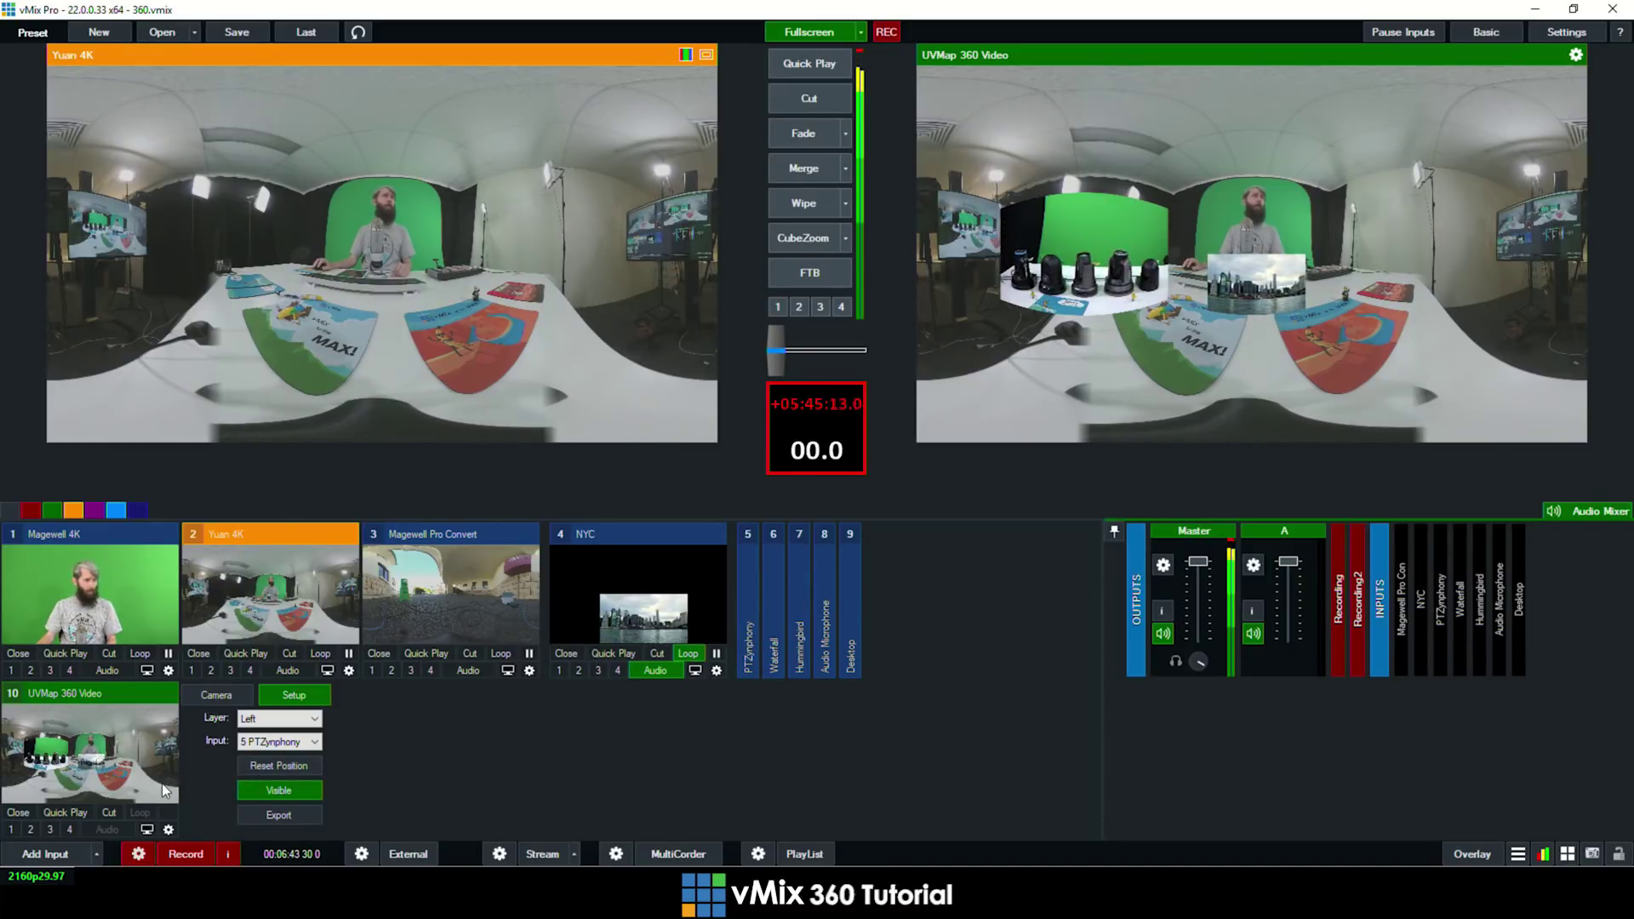
Set PTZymphony to zoom 0.58, Pan X -0.40, Pan Y 0.39, then close its settings
click(750, 644)
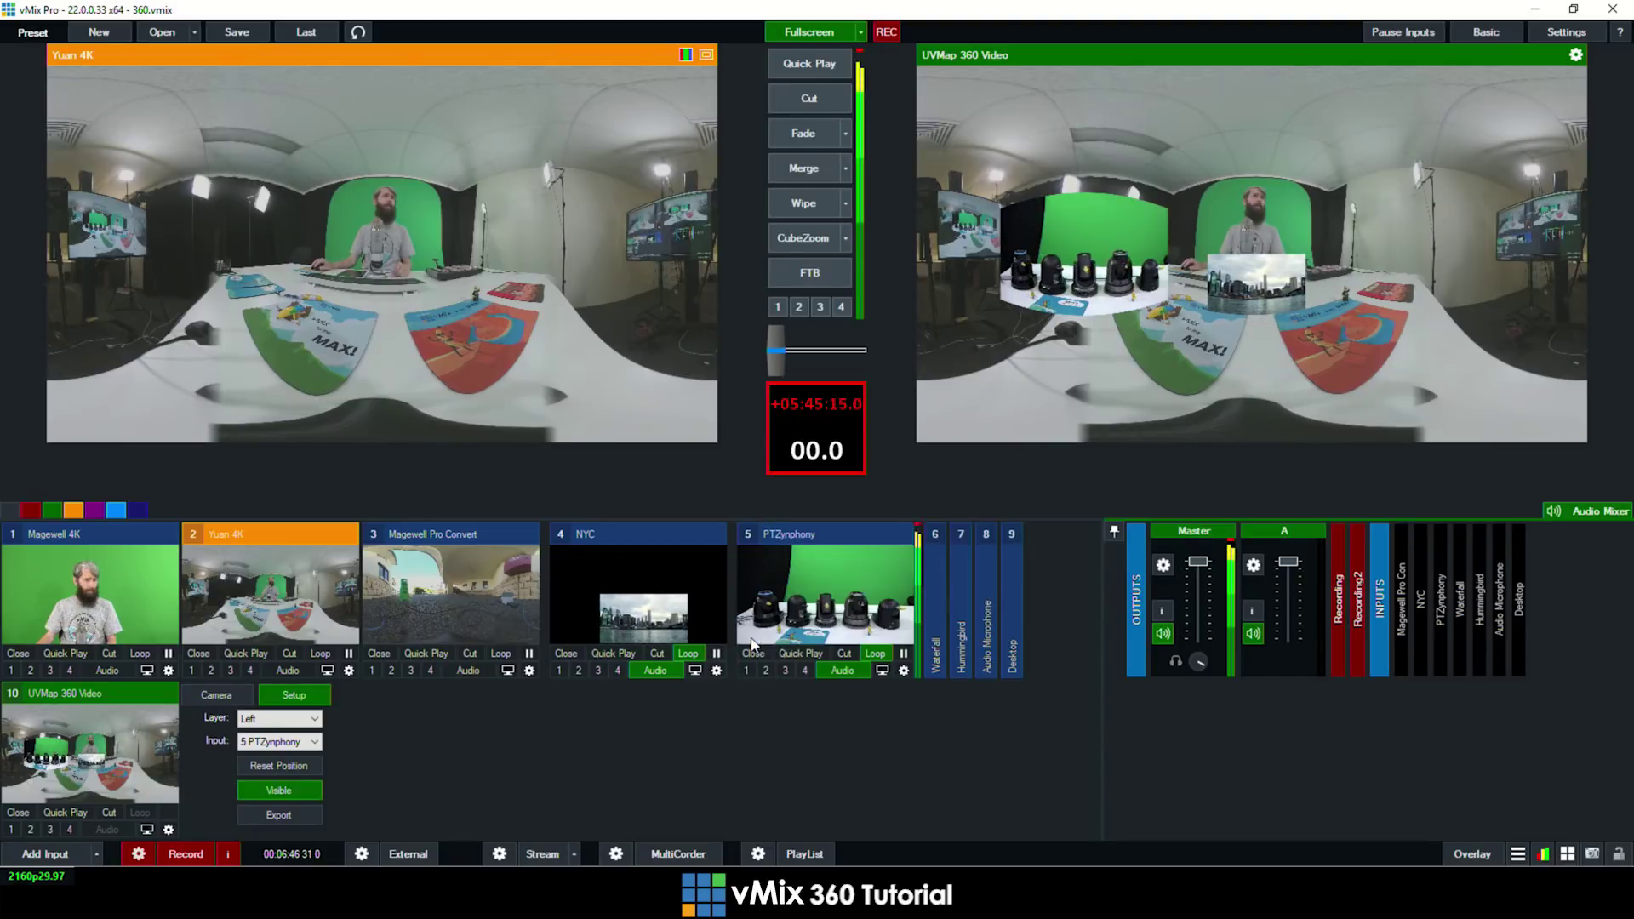
click(903, 671)
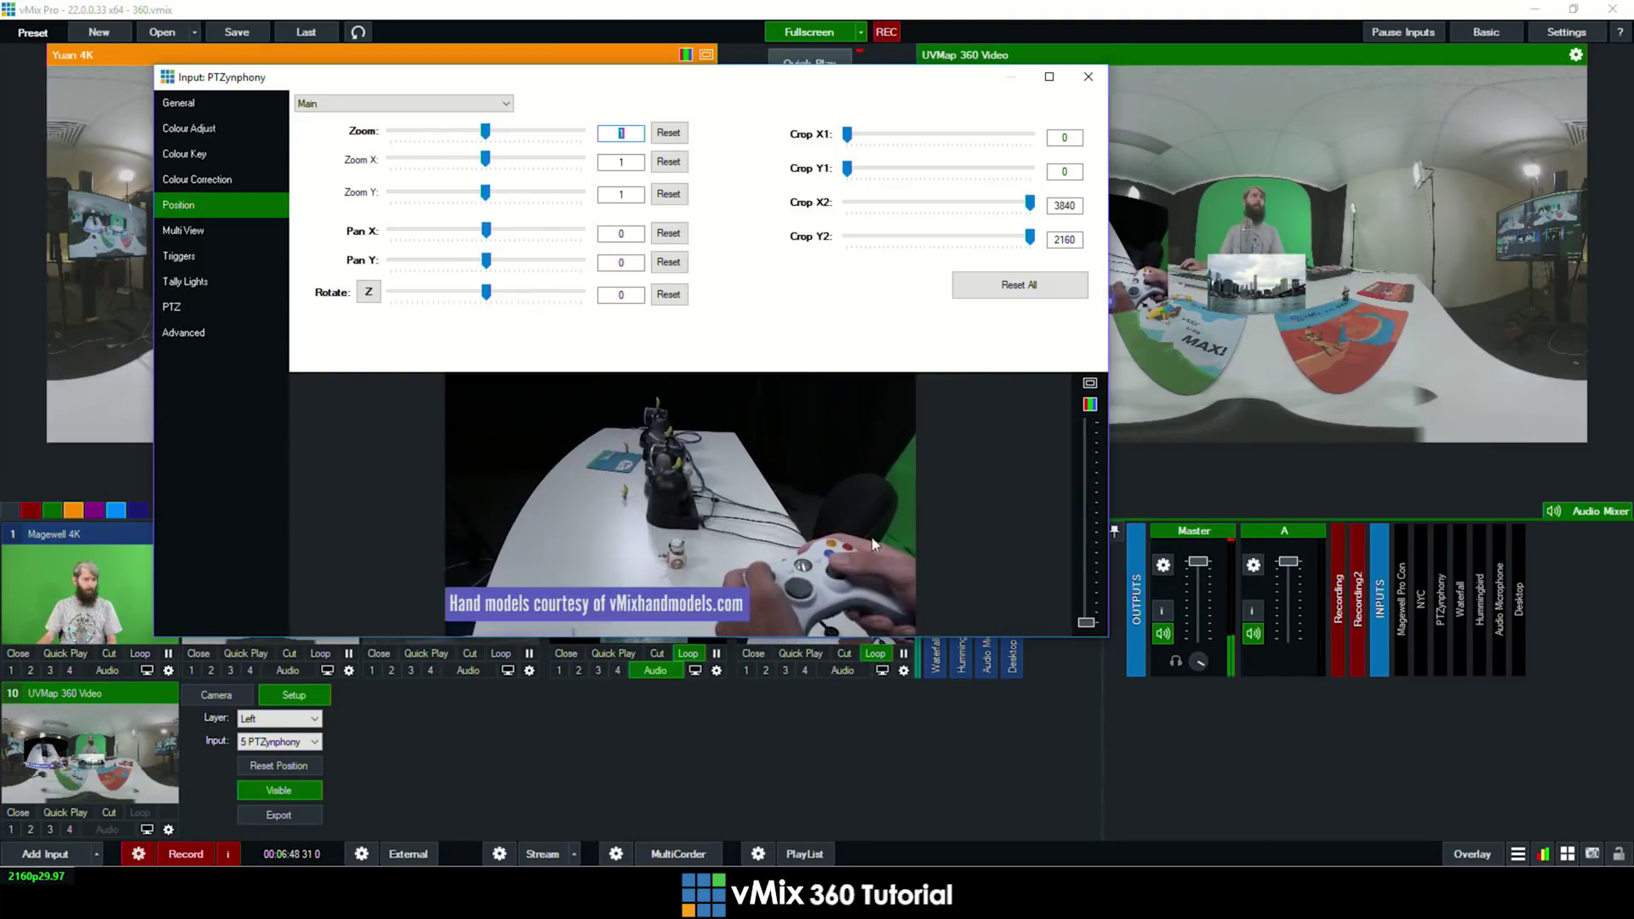
click(178, 102)
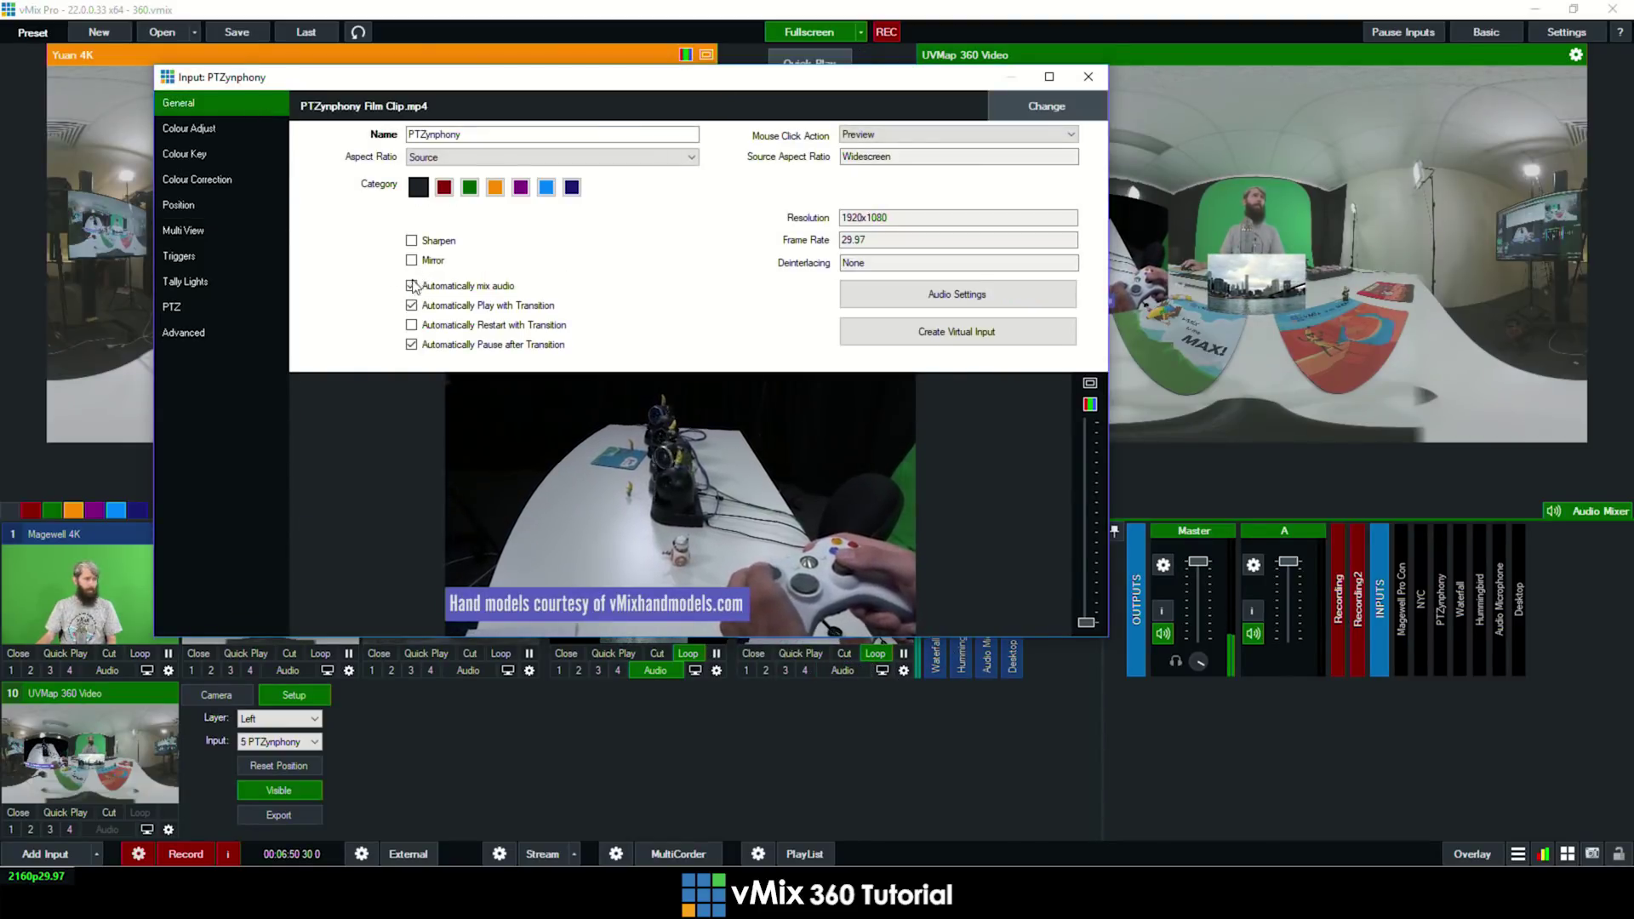
click(179, 204)
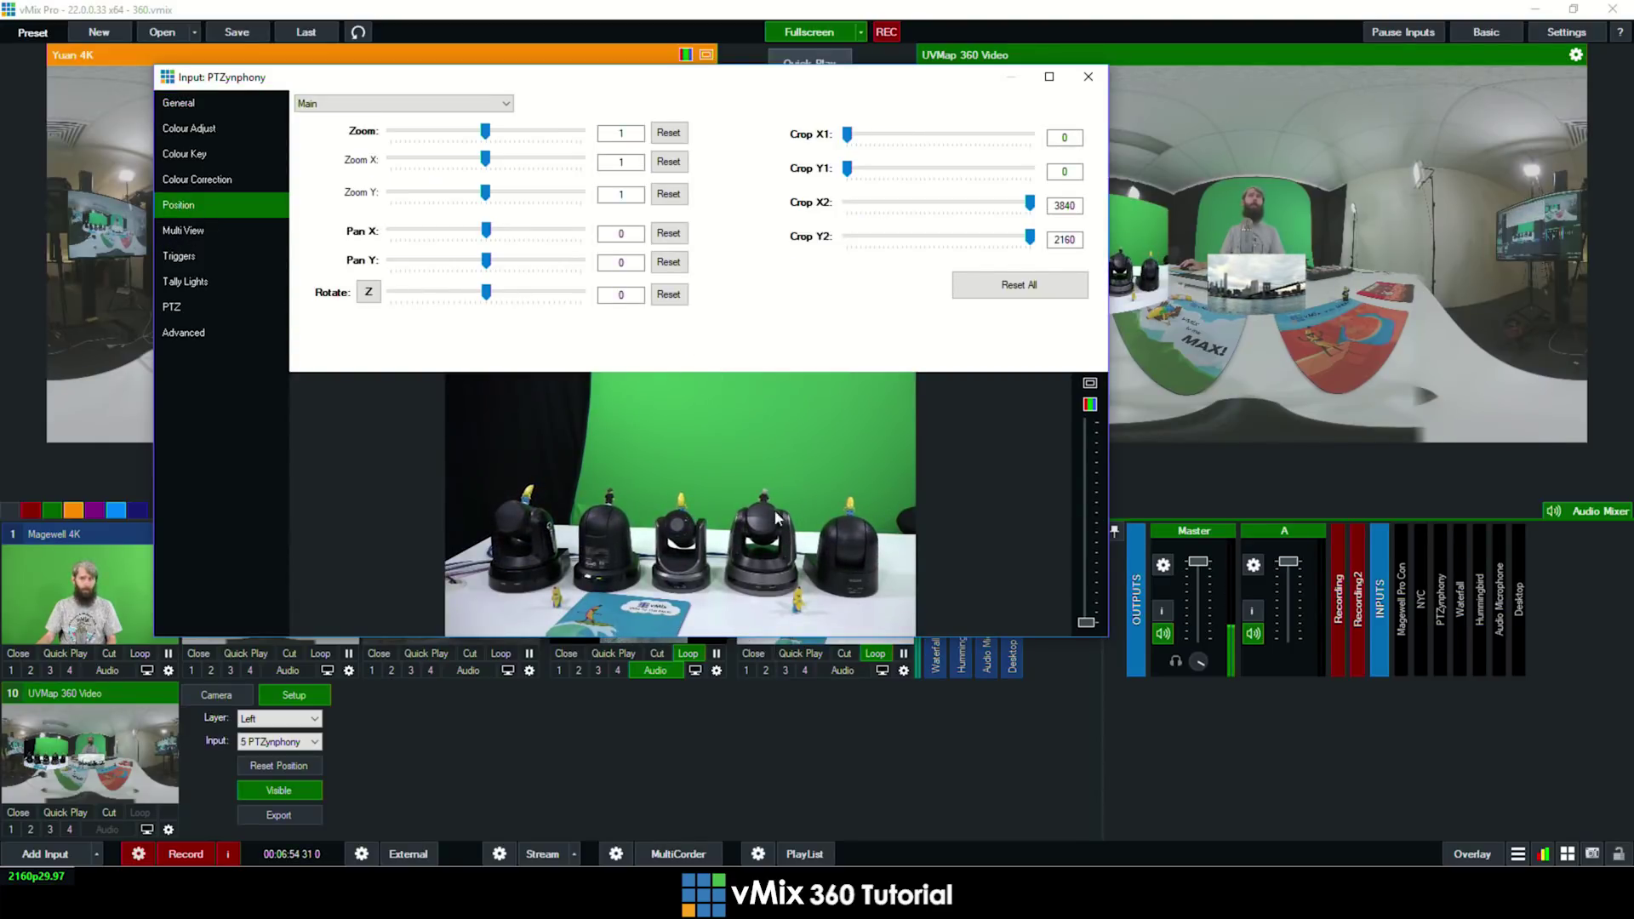
mouse_move(778, 512)
mouse_down()
mouse_move(732, 532)
mouse_move(800, 507)
mouse_up()
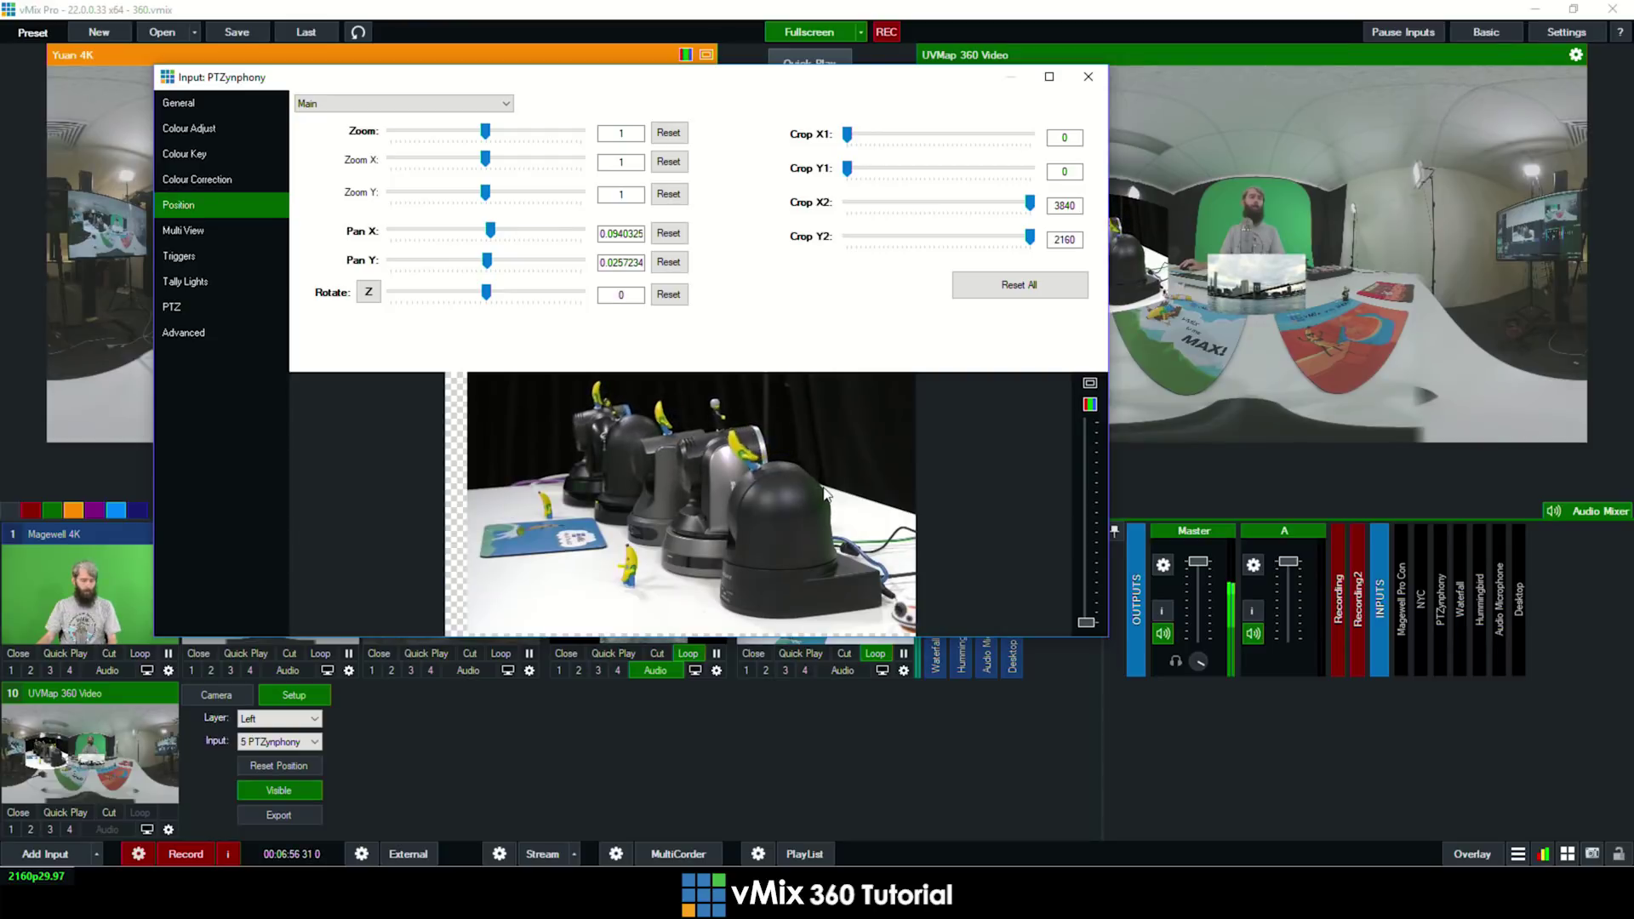
scroll(778, 486, down, 1)
scroll(779, 486, down, 6)
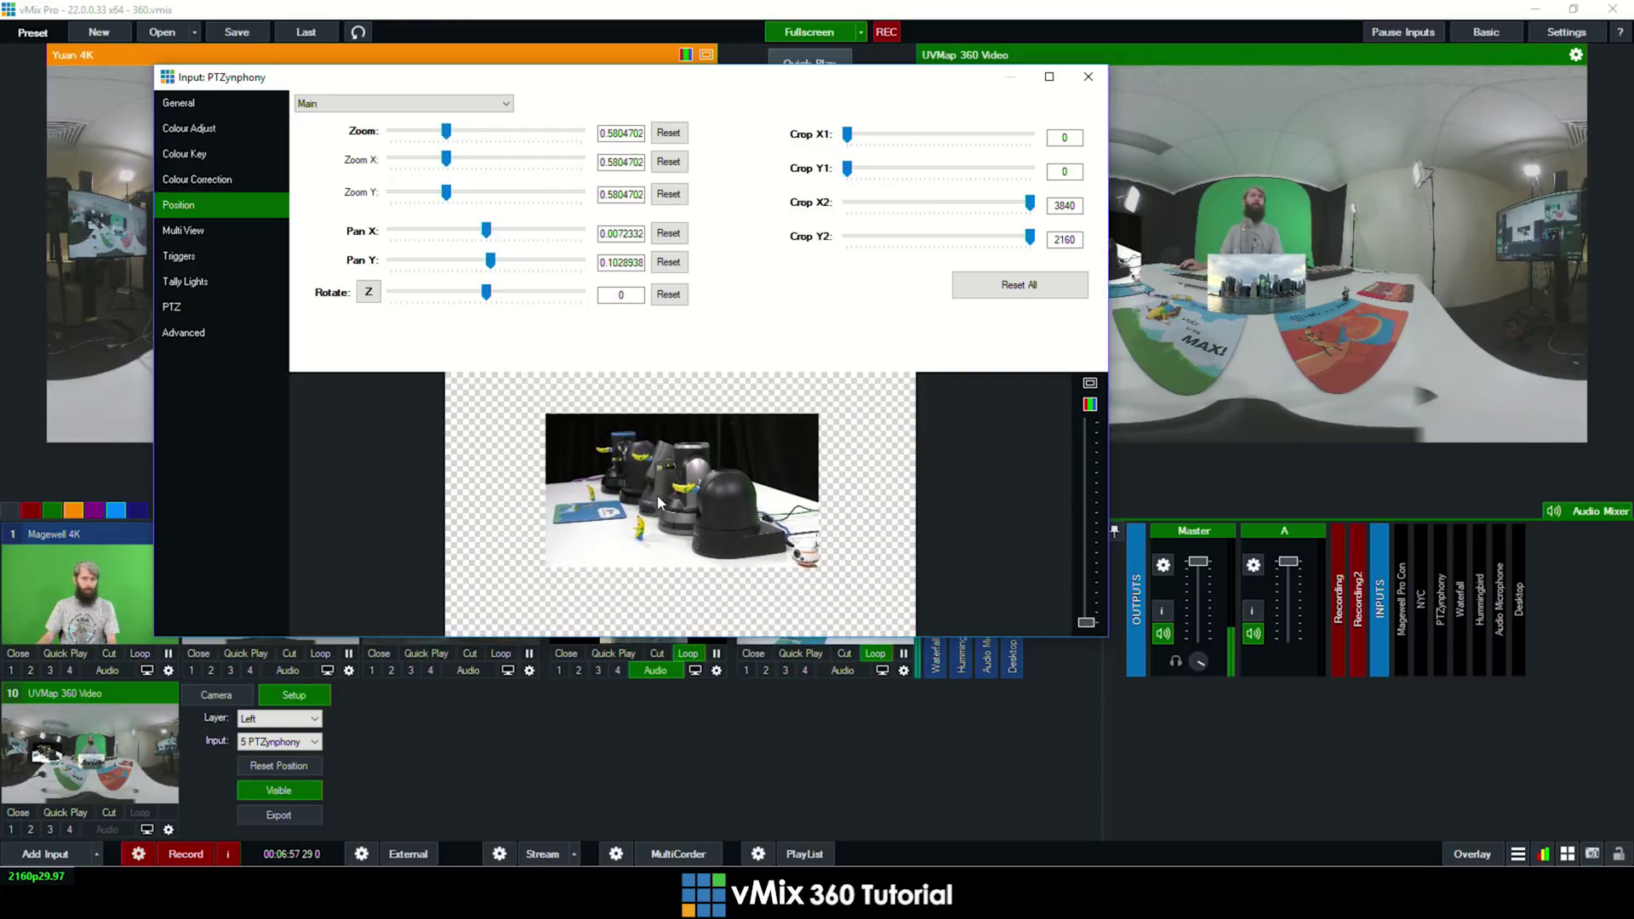
drag(657, 493, 584, 467)
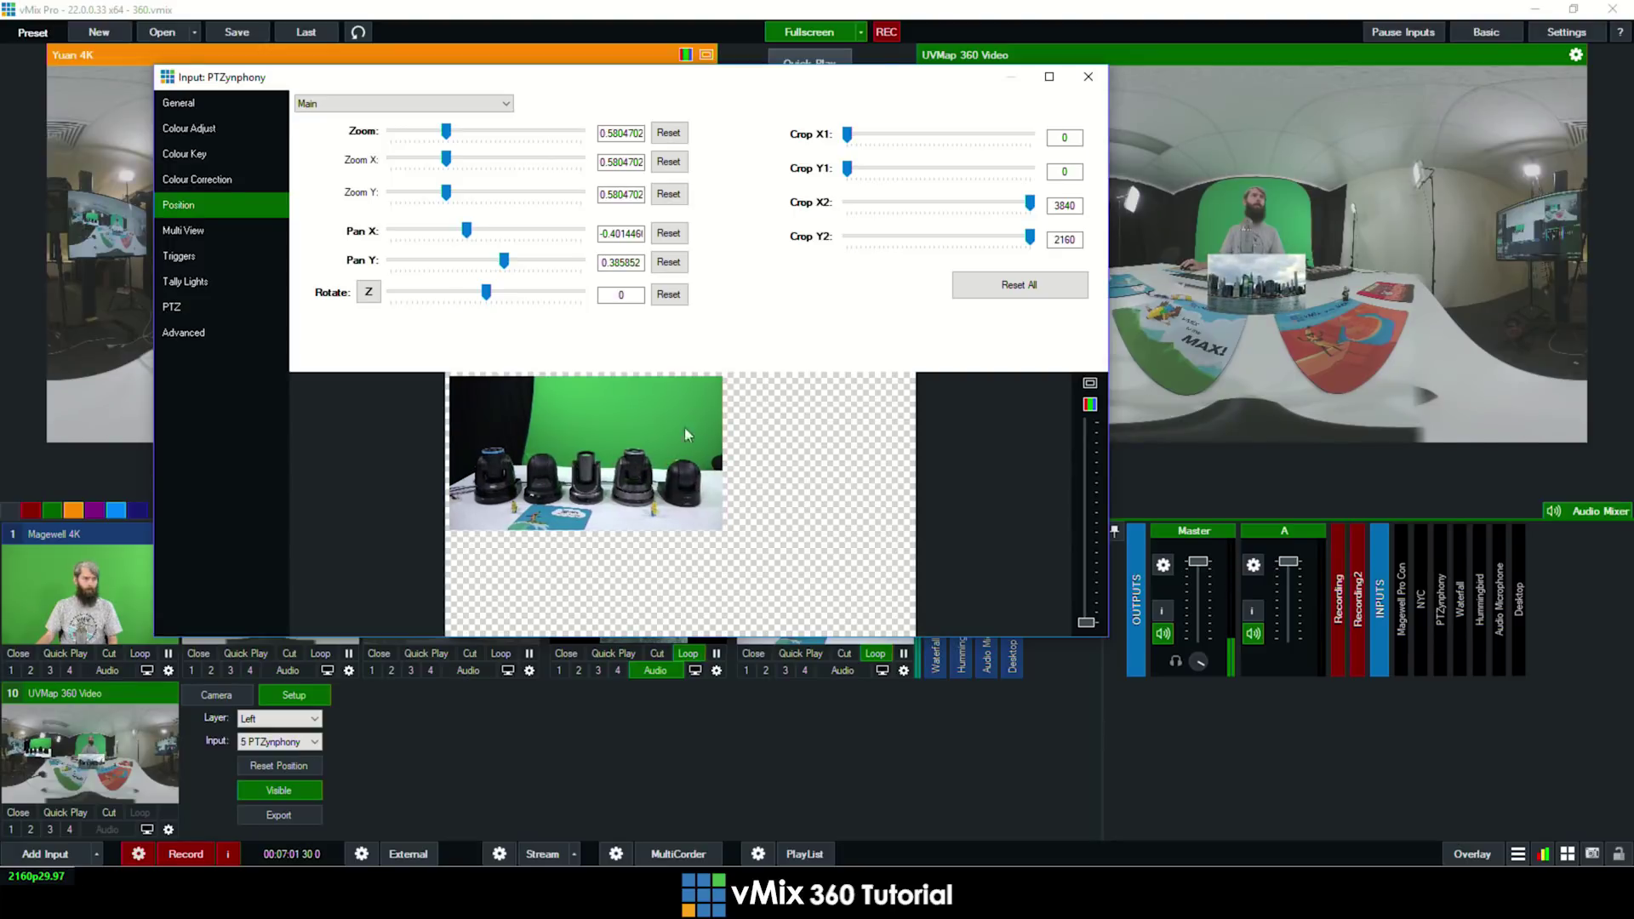
click(1087, 77)
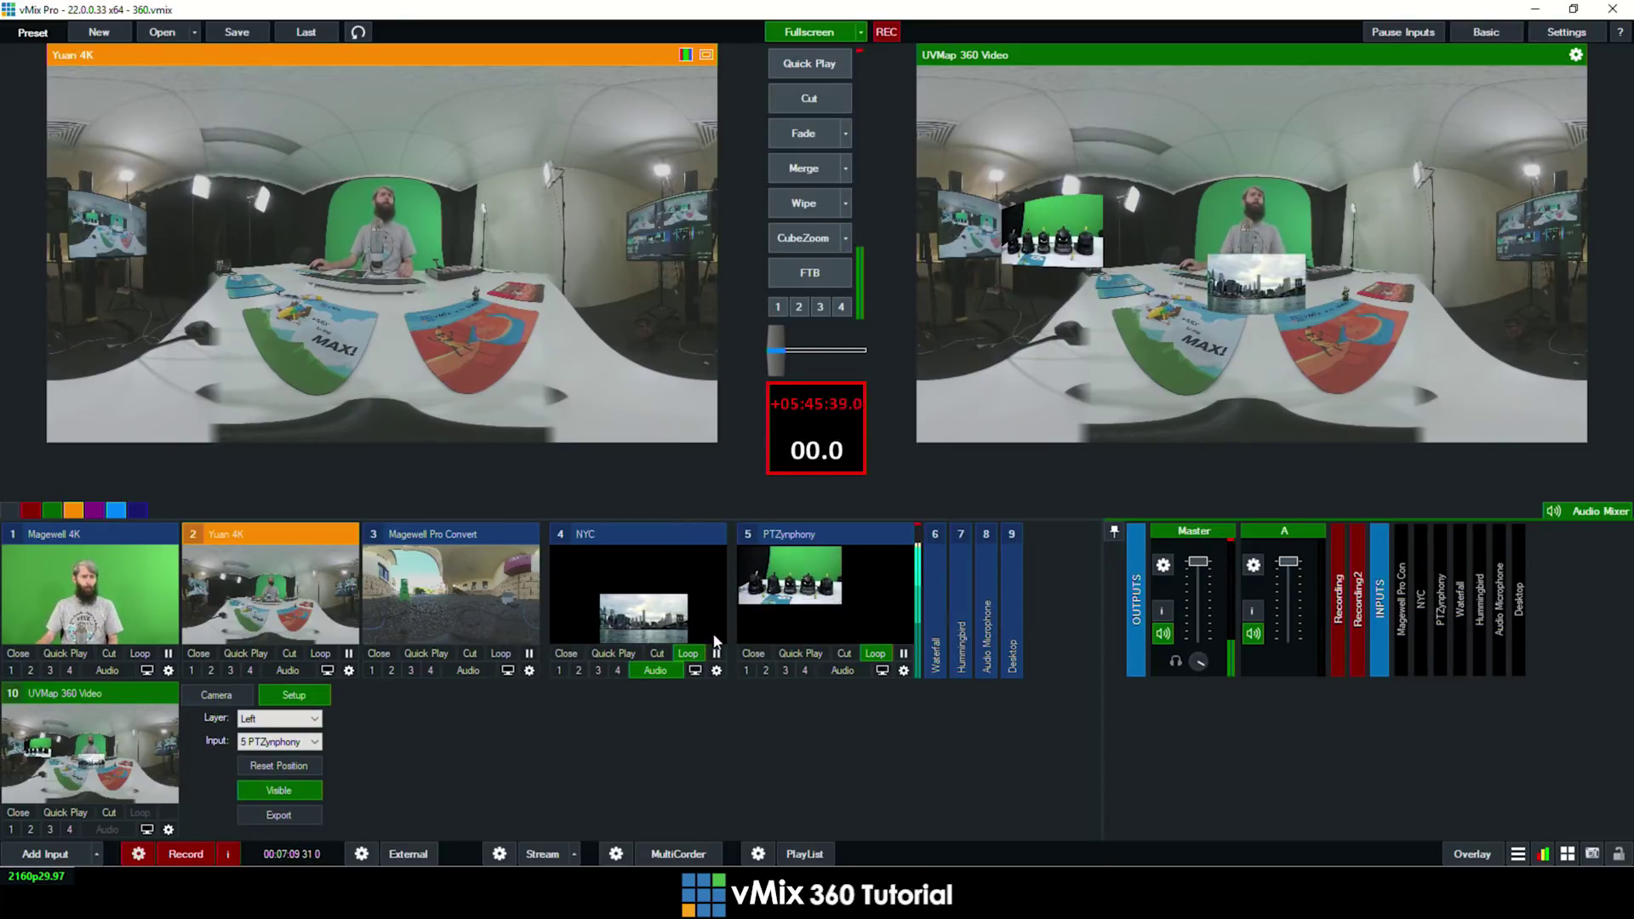
Create a virtual input copy of the Magewell 4K camera
click(162, 612)
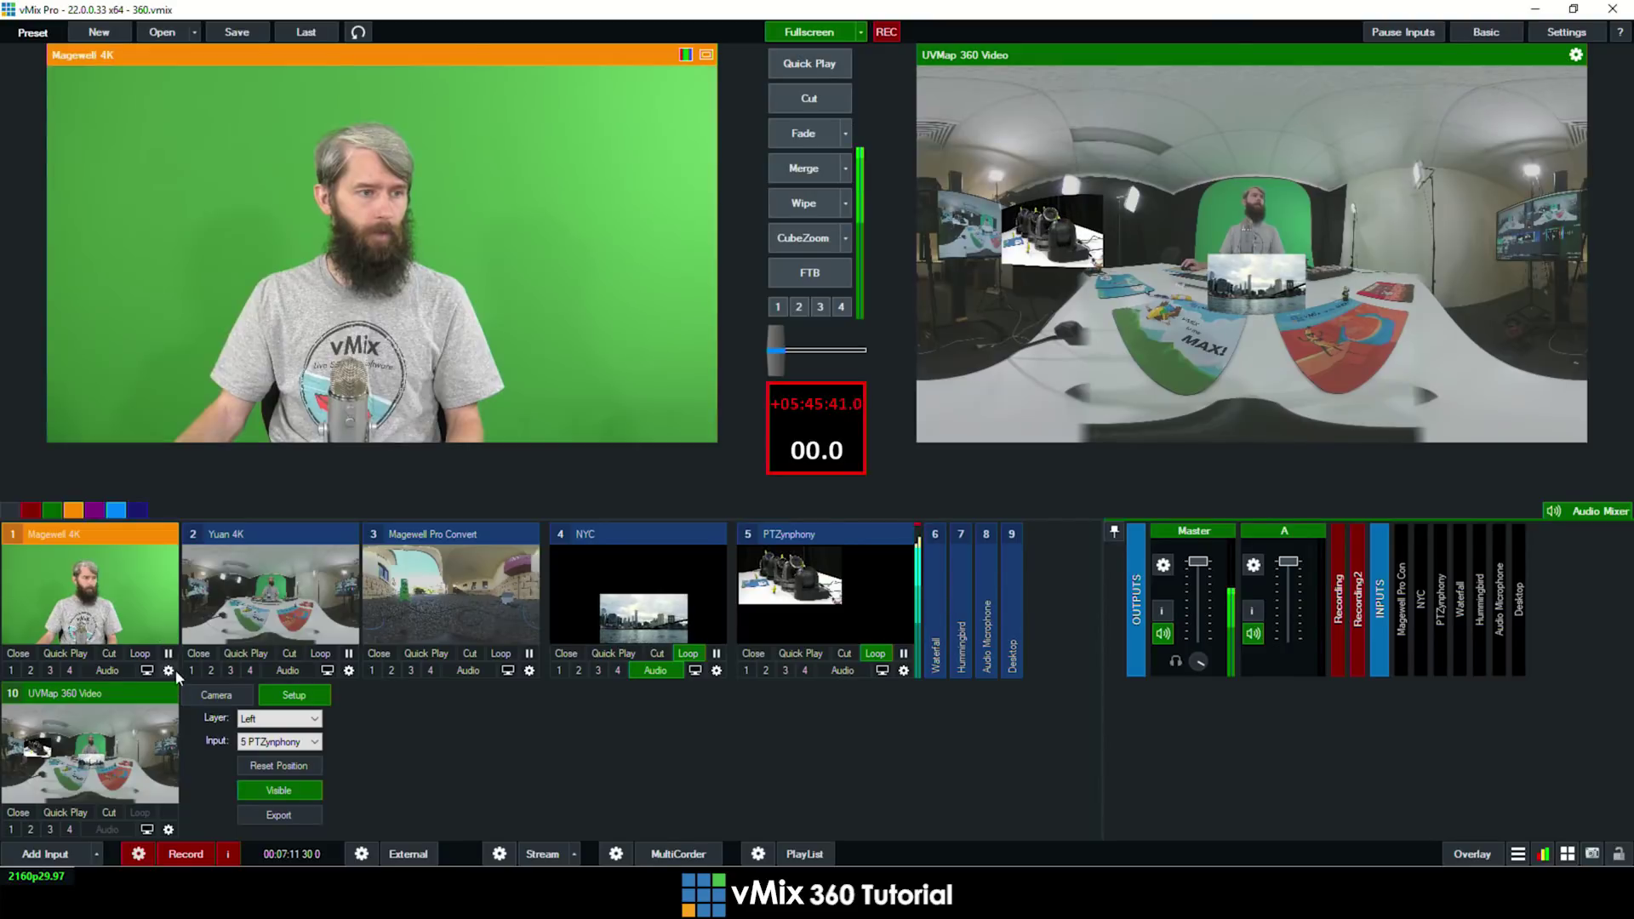
click(168, 670)
click(250, 679)
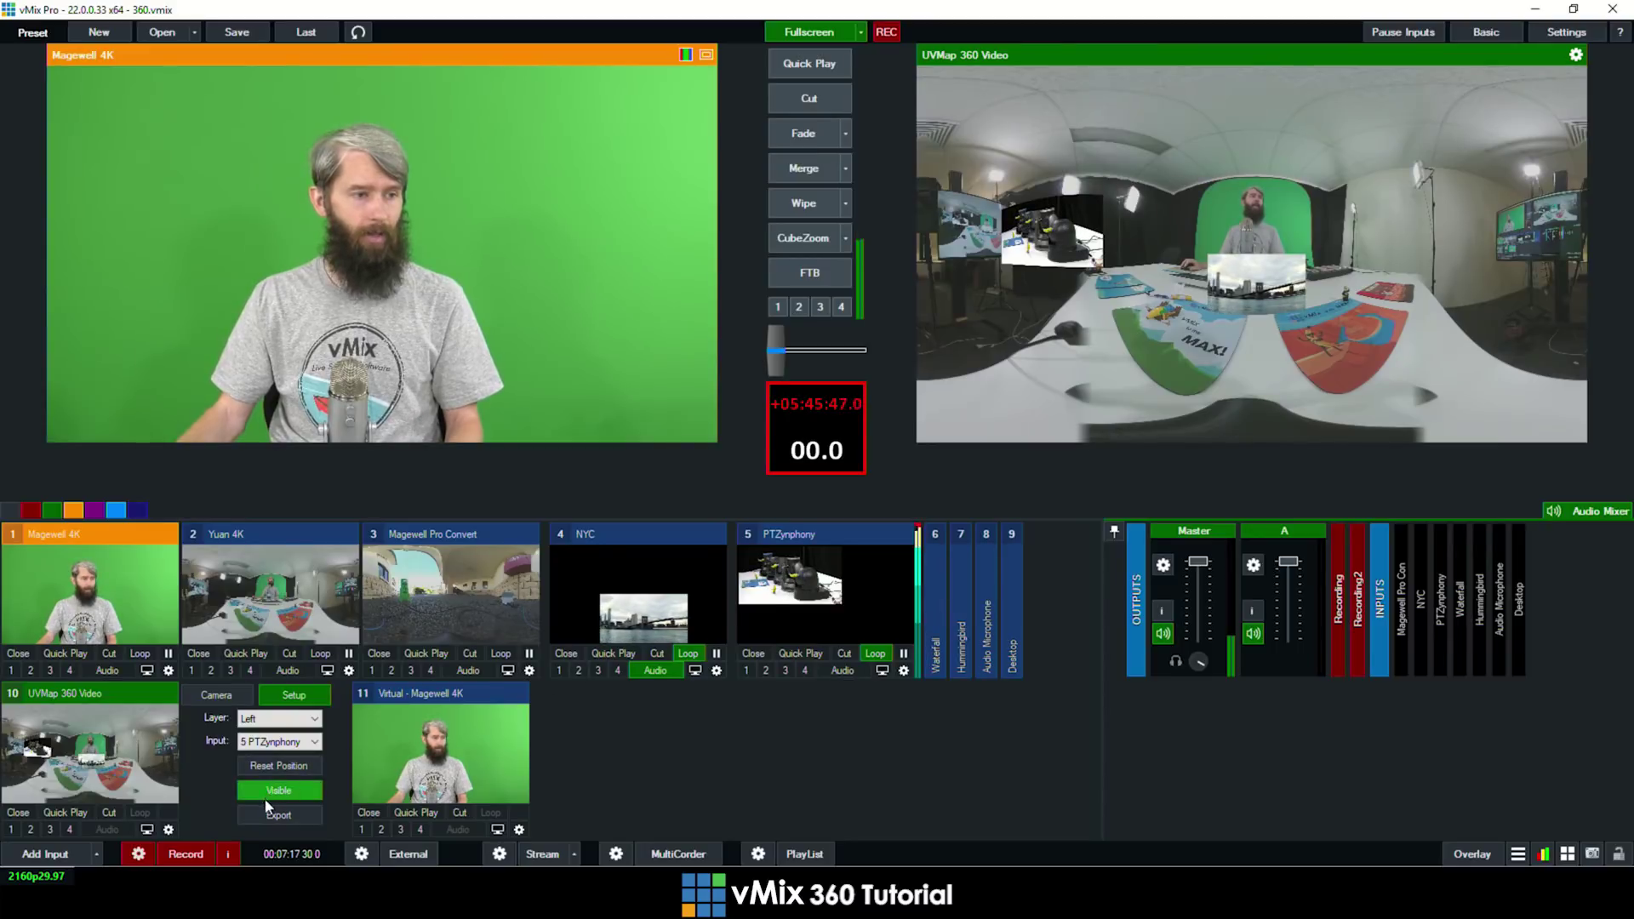
Assign input 11 Virtual - Magewell 4K to the UVMap scene's Right layer
click(314, 718)
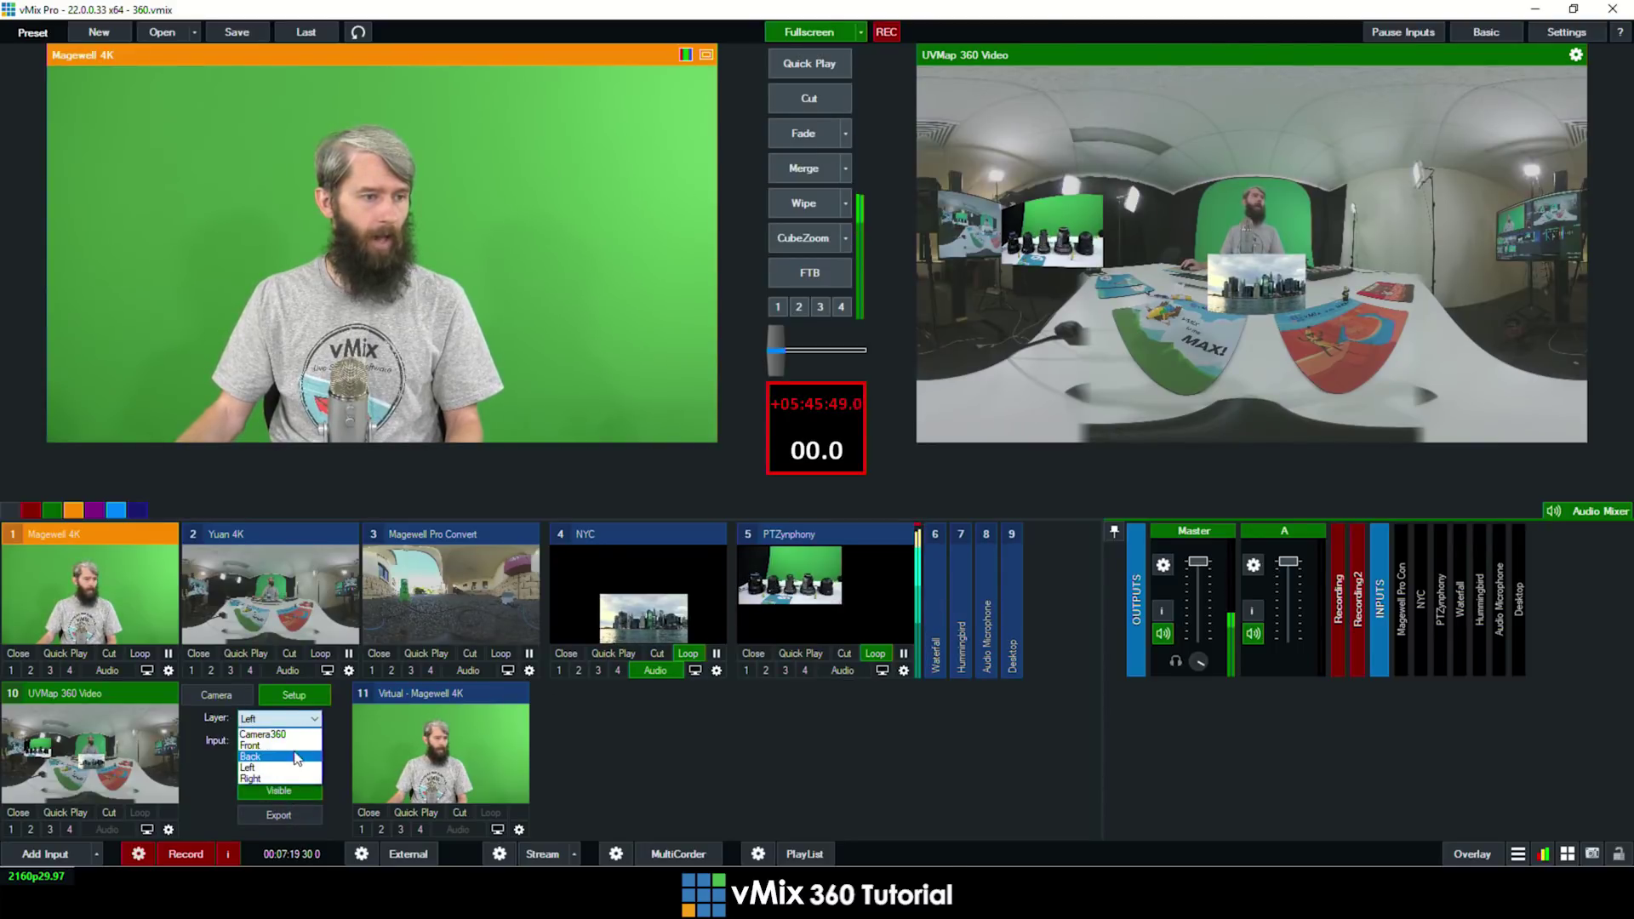
click(295, 778)
click(314, 741)
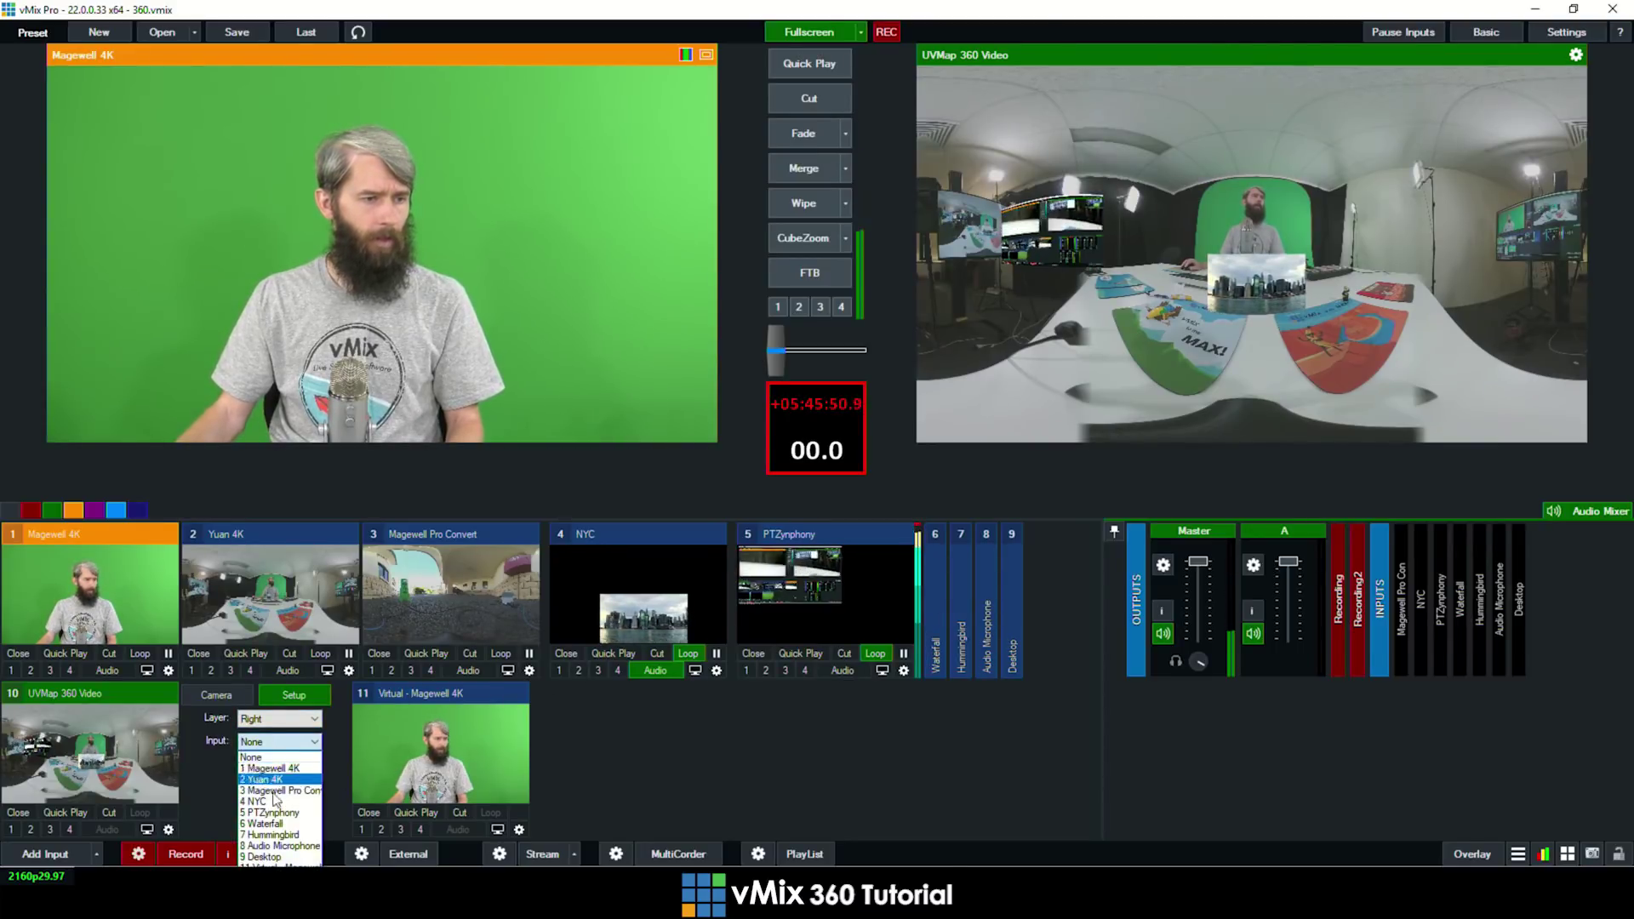
click(272, 863)
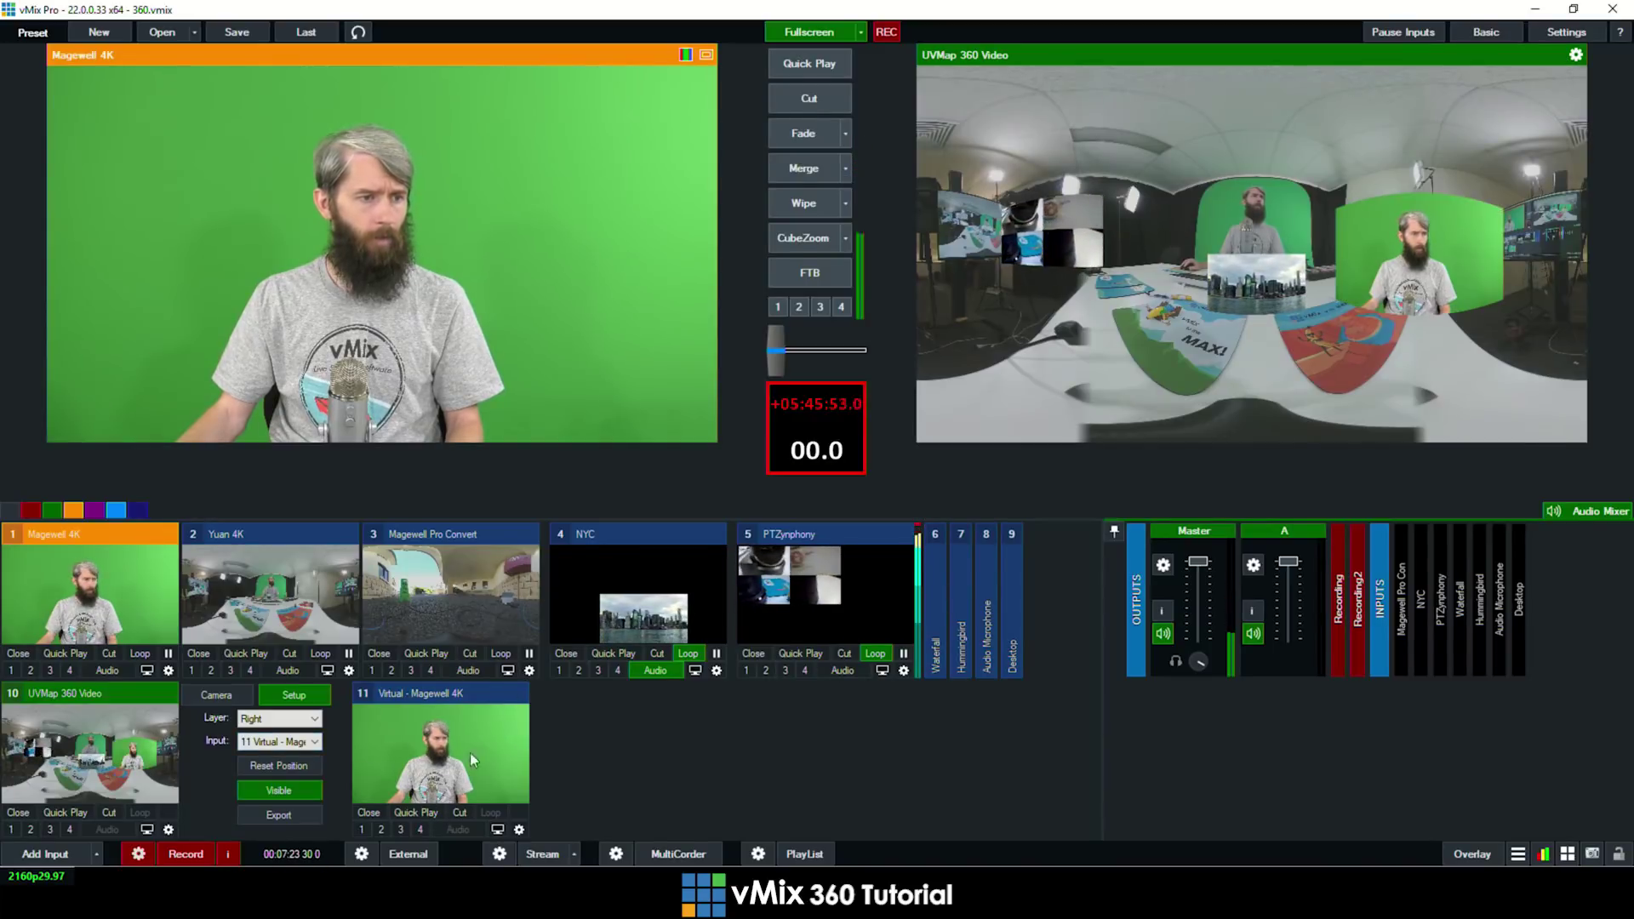
Zoom the virtual Magewell 4K out to about 0.546, shift it right and up, and close settings
click(516, 828)
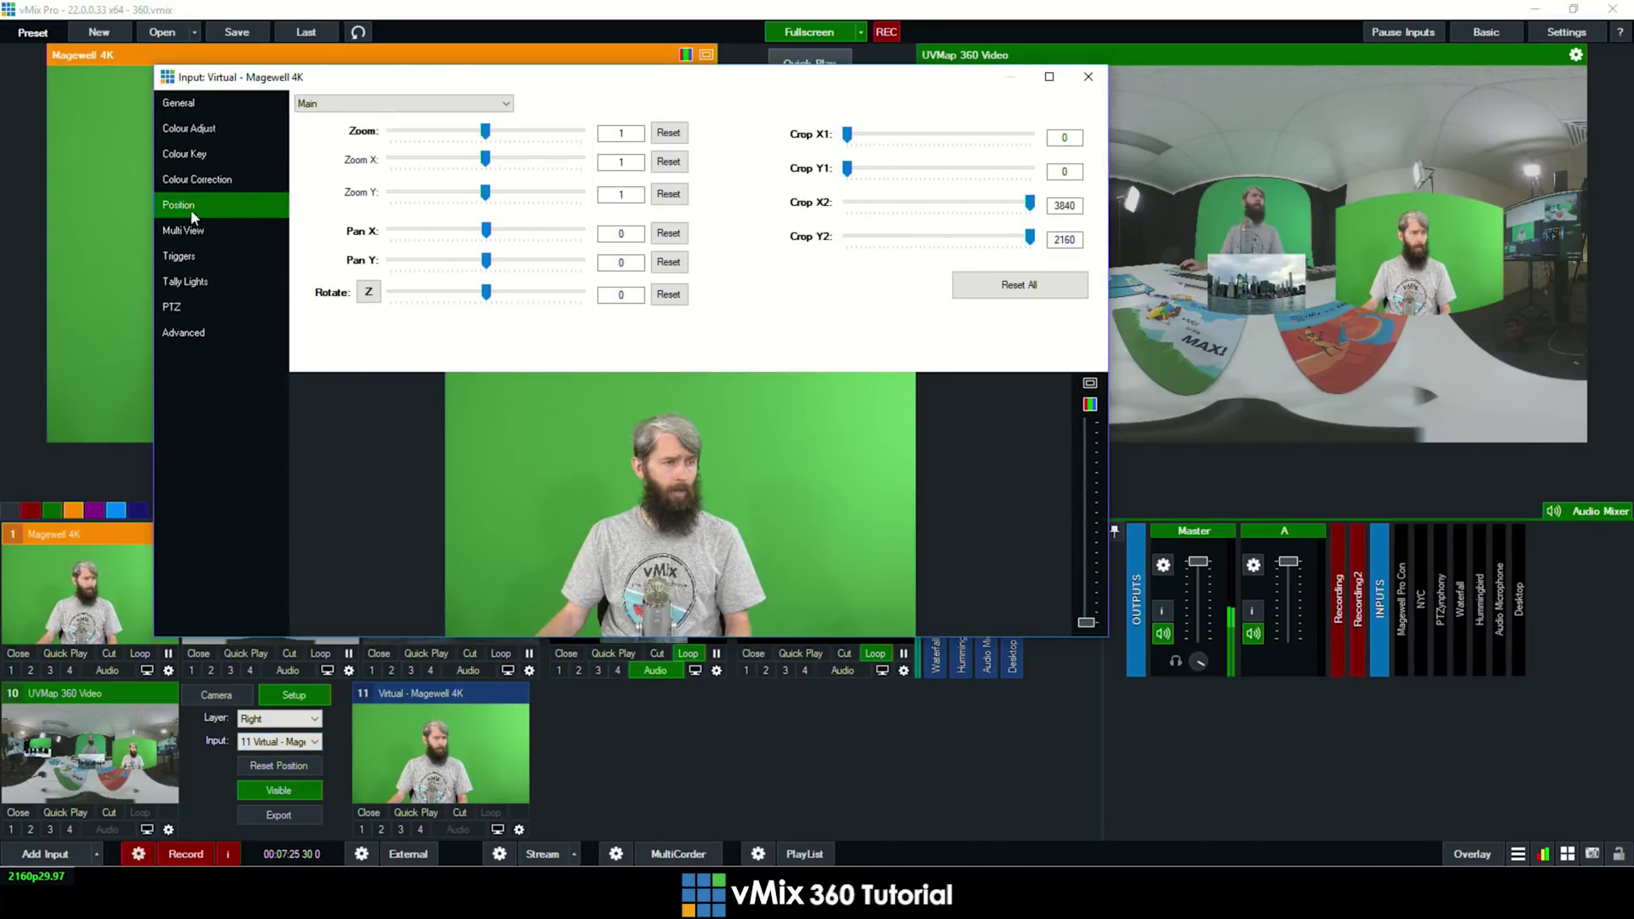
scroll(723, 461, down, 6)
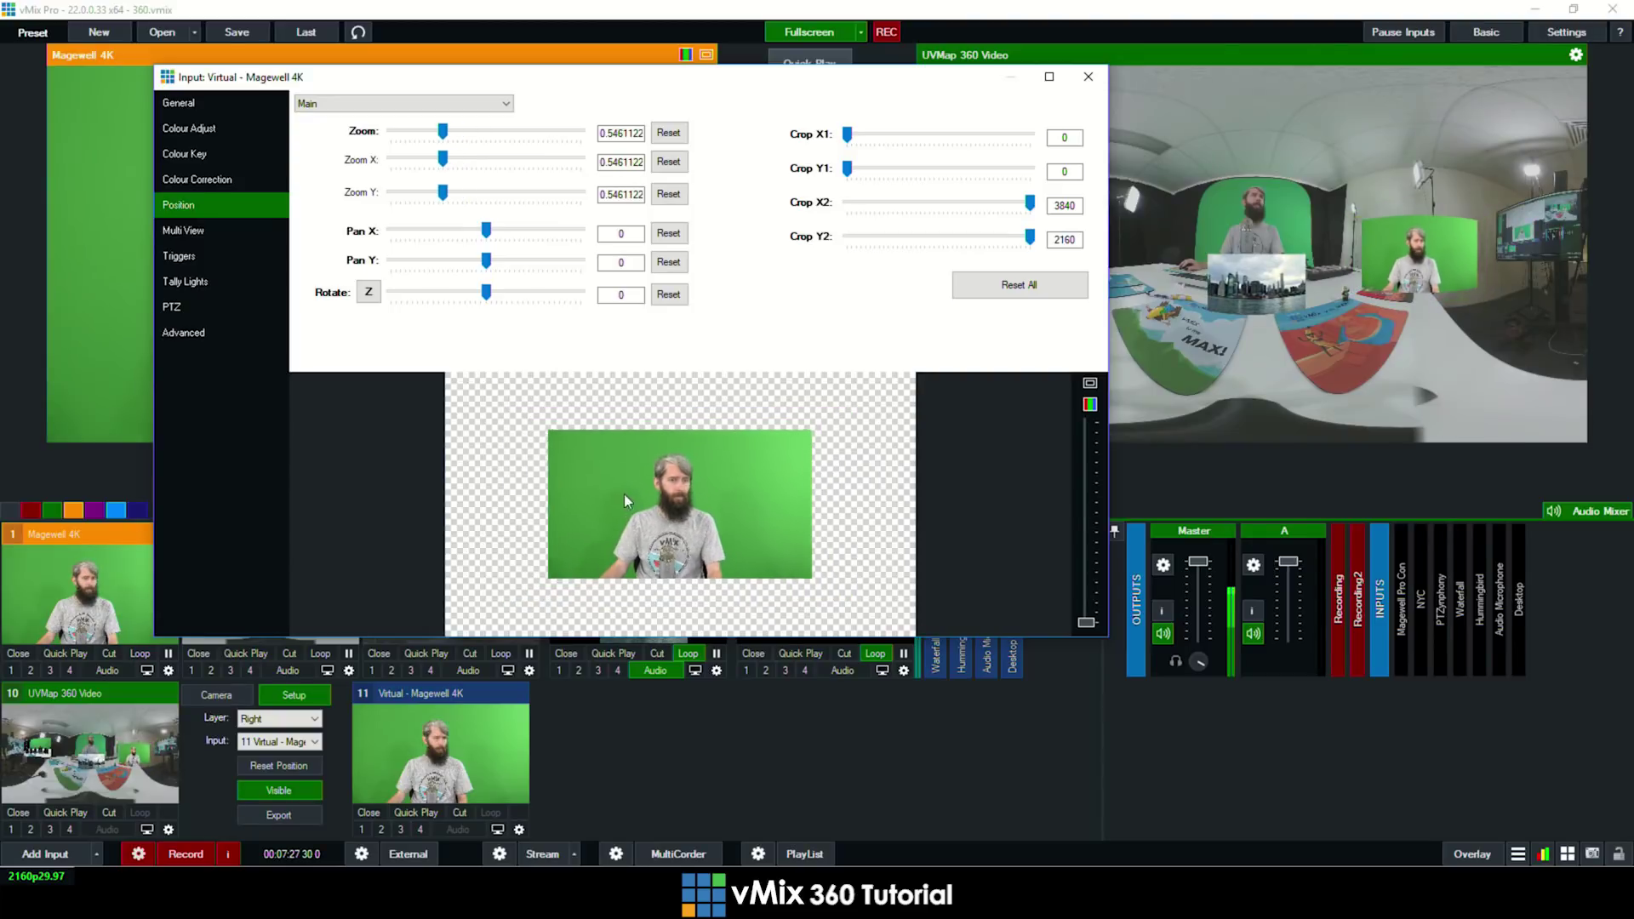
drag(698, 487, 727, 459)
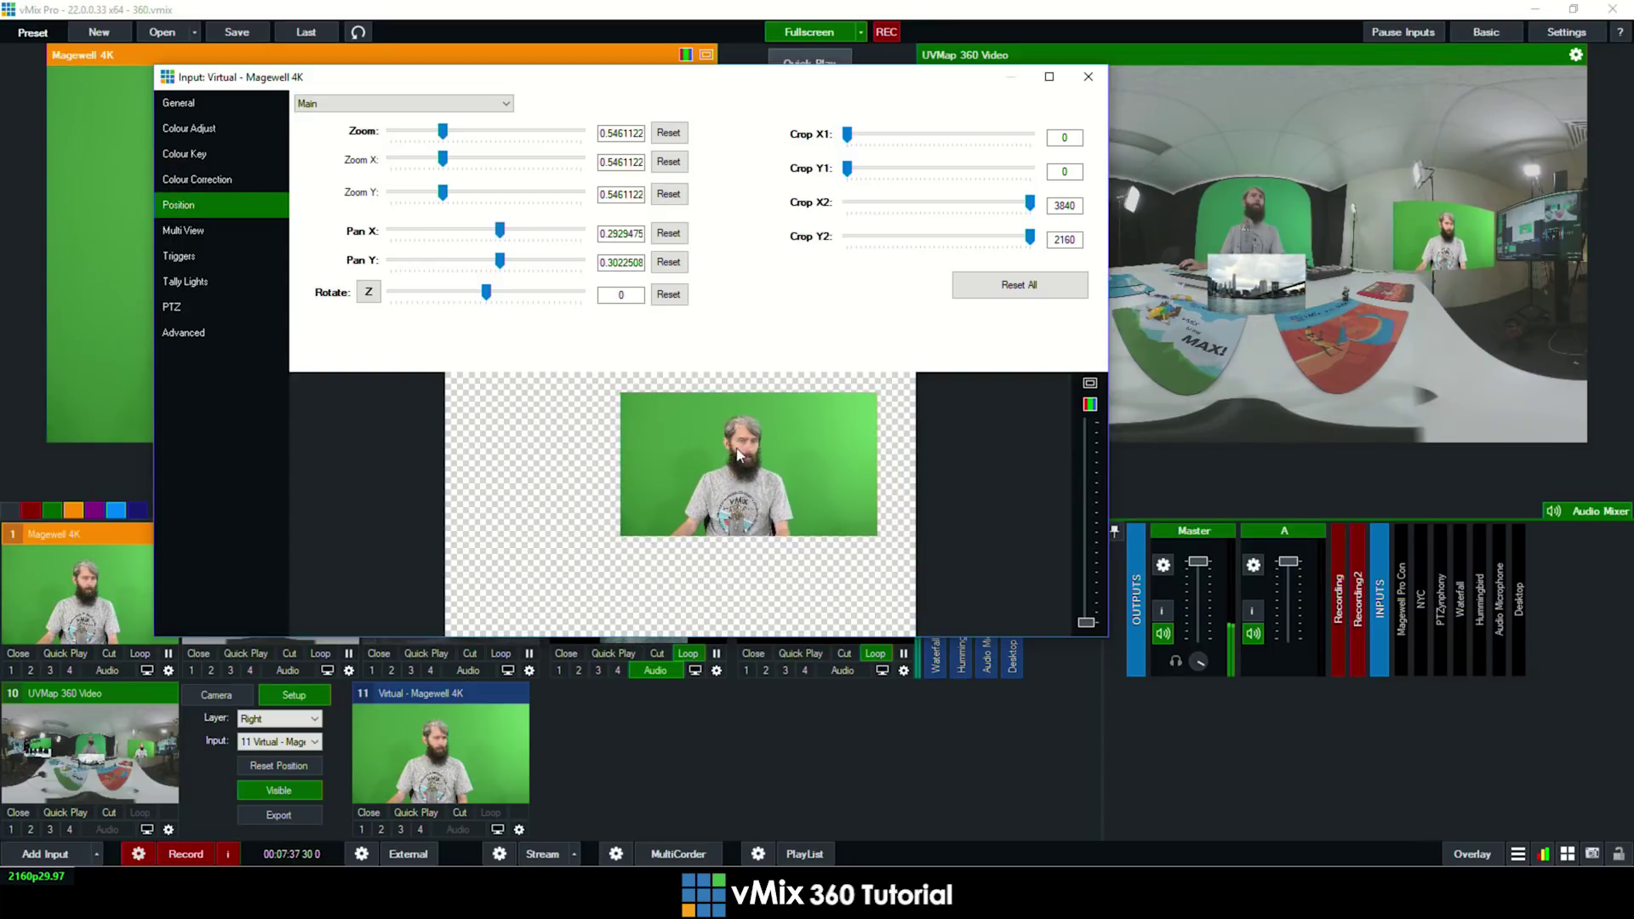
click(1087, 81)
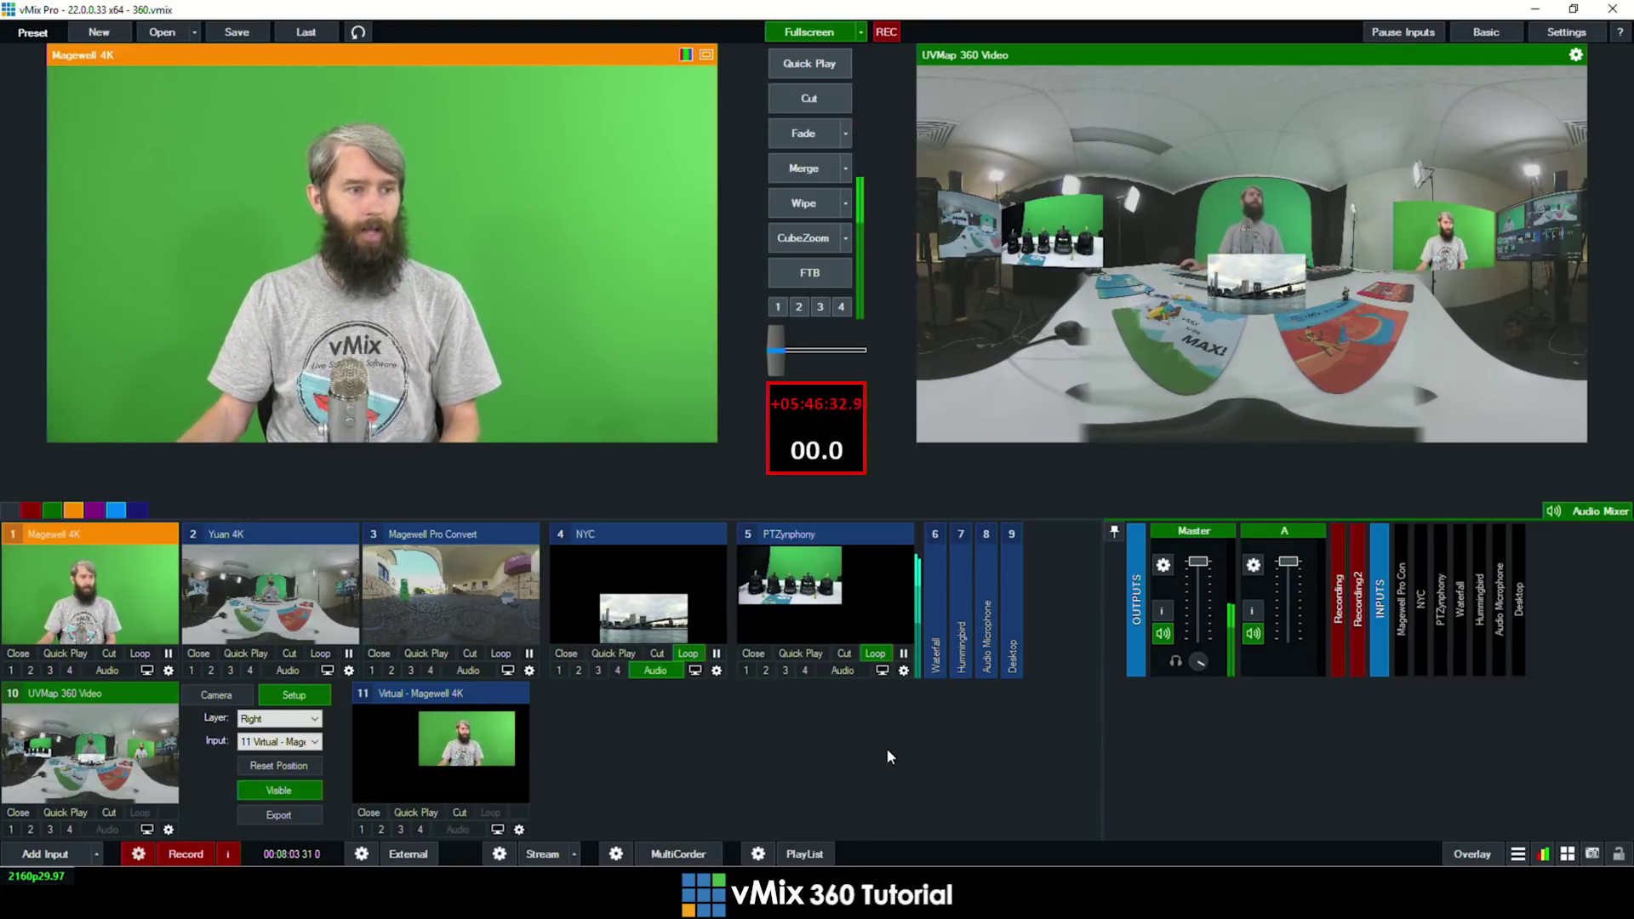
Load the input 3 Magewell Pro Convert 360 camera into Preview
click(514, 624)
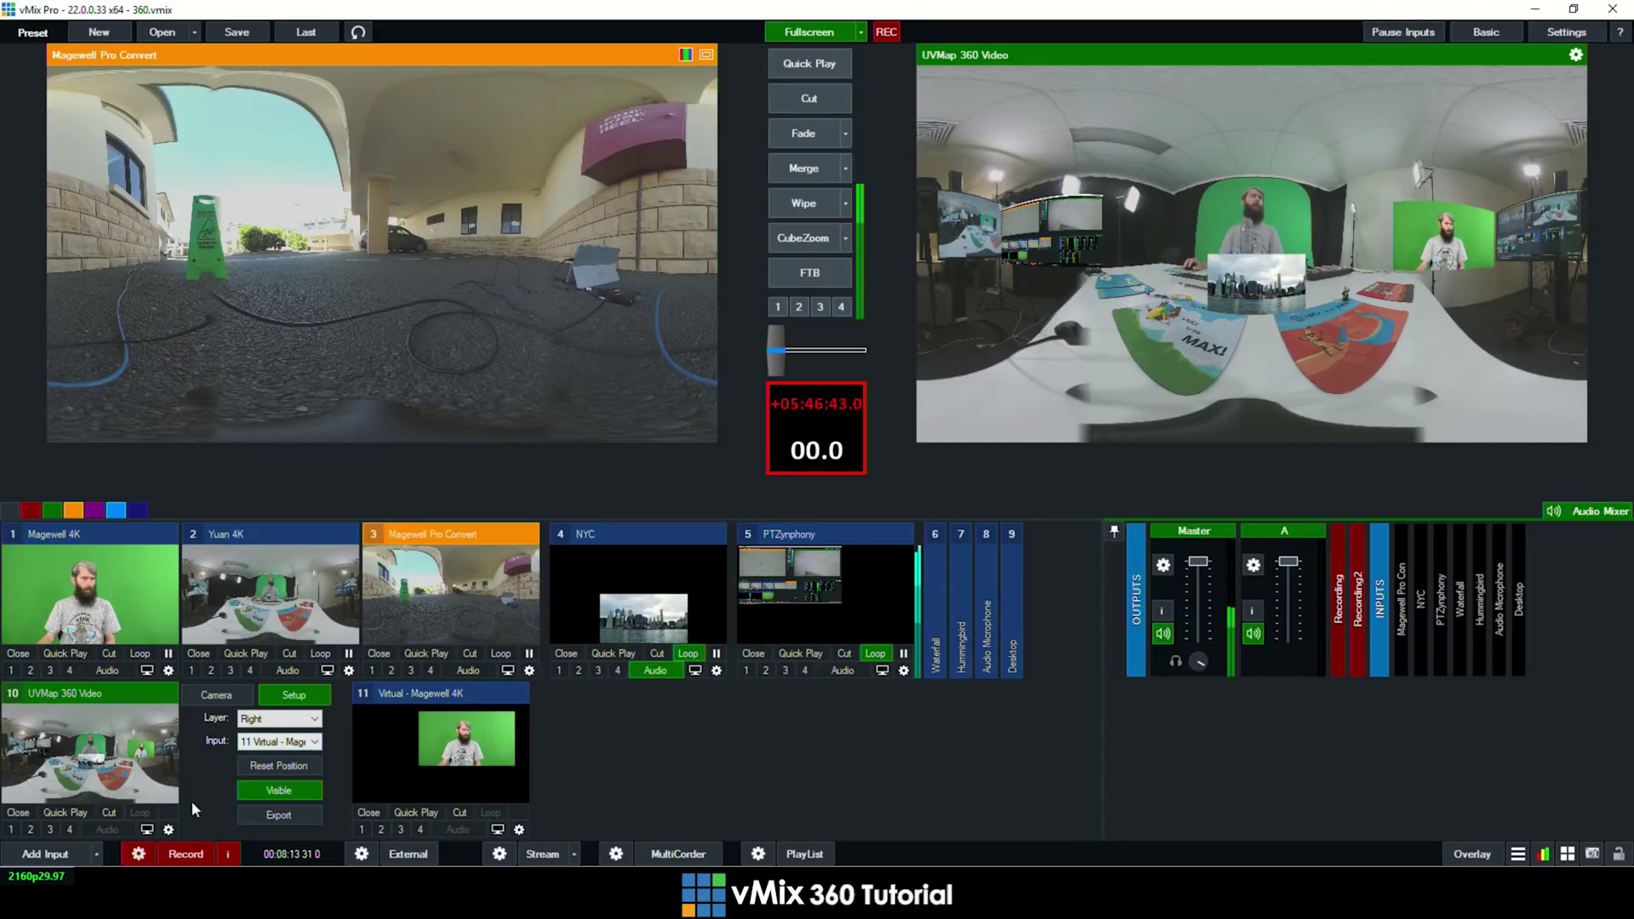
Snapshot input 10, UVMap 360 Video, and open the copy's Camera360 layer setup
click(170, 830)
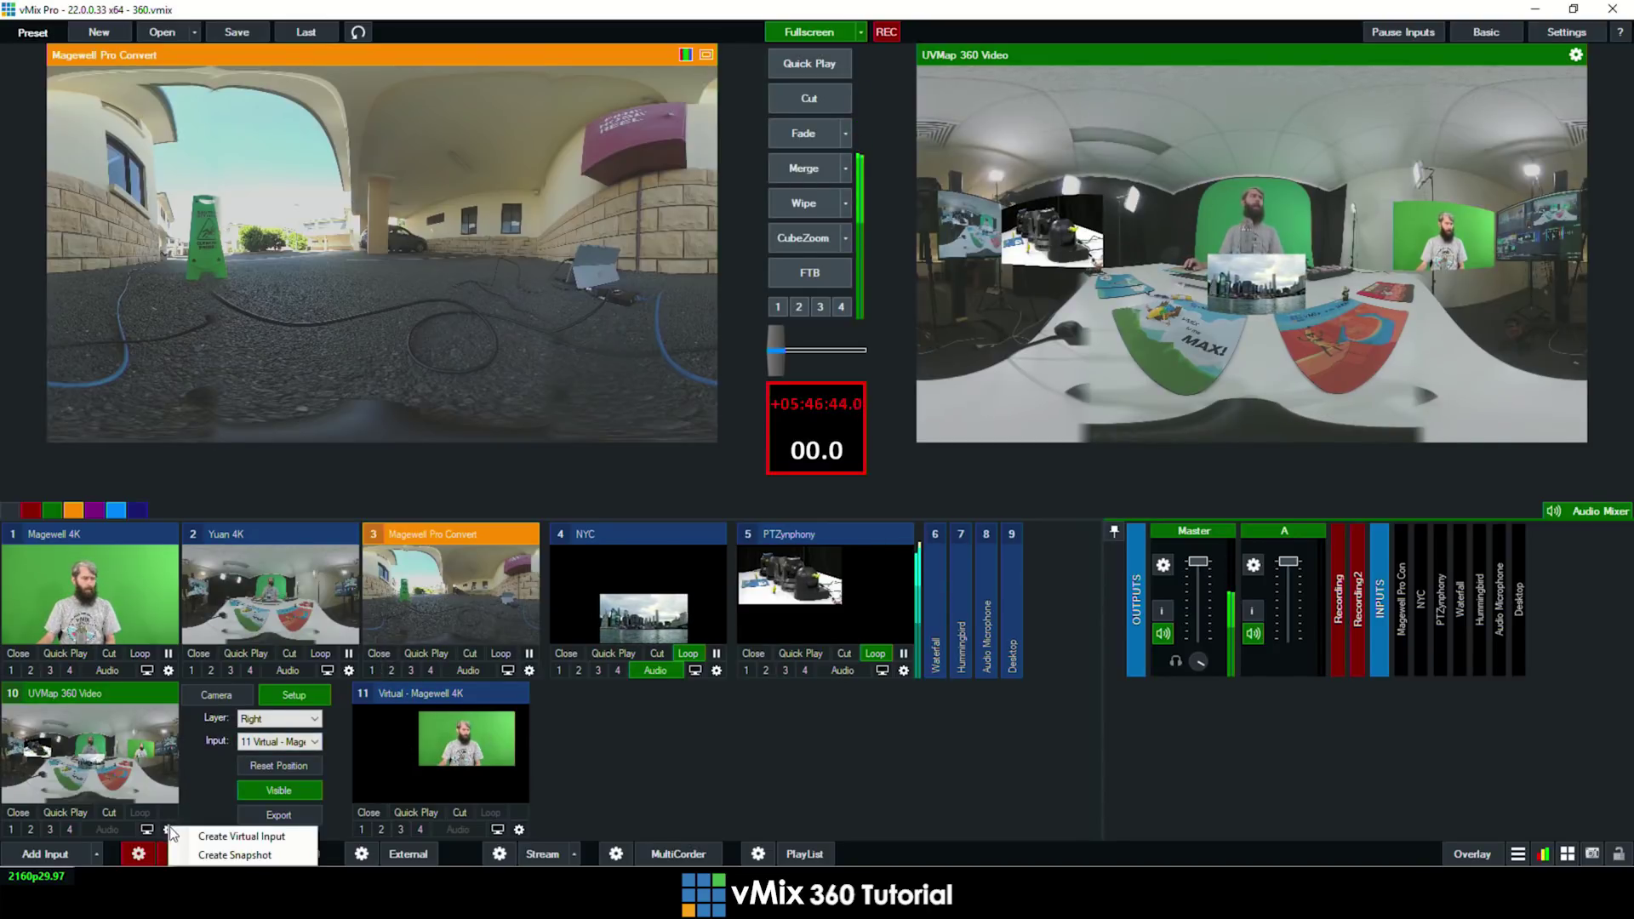
click(251, 854)
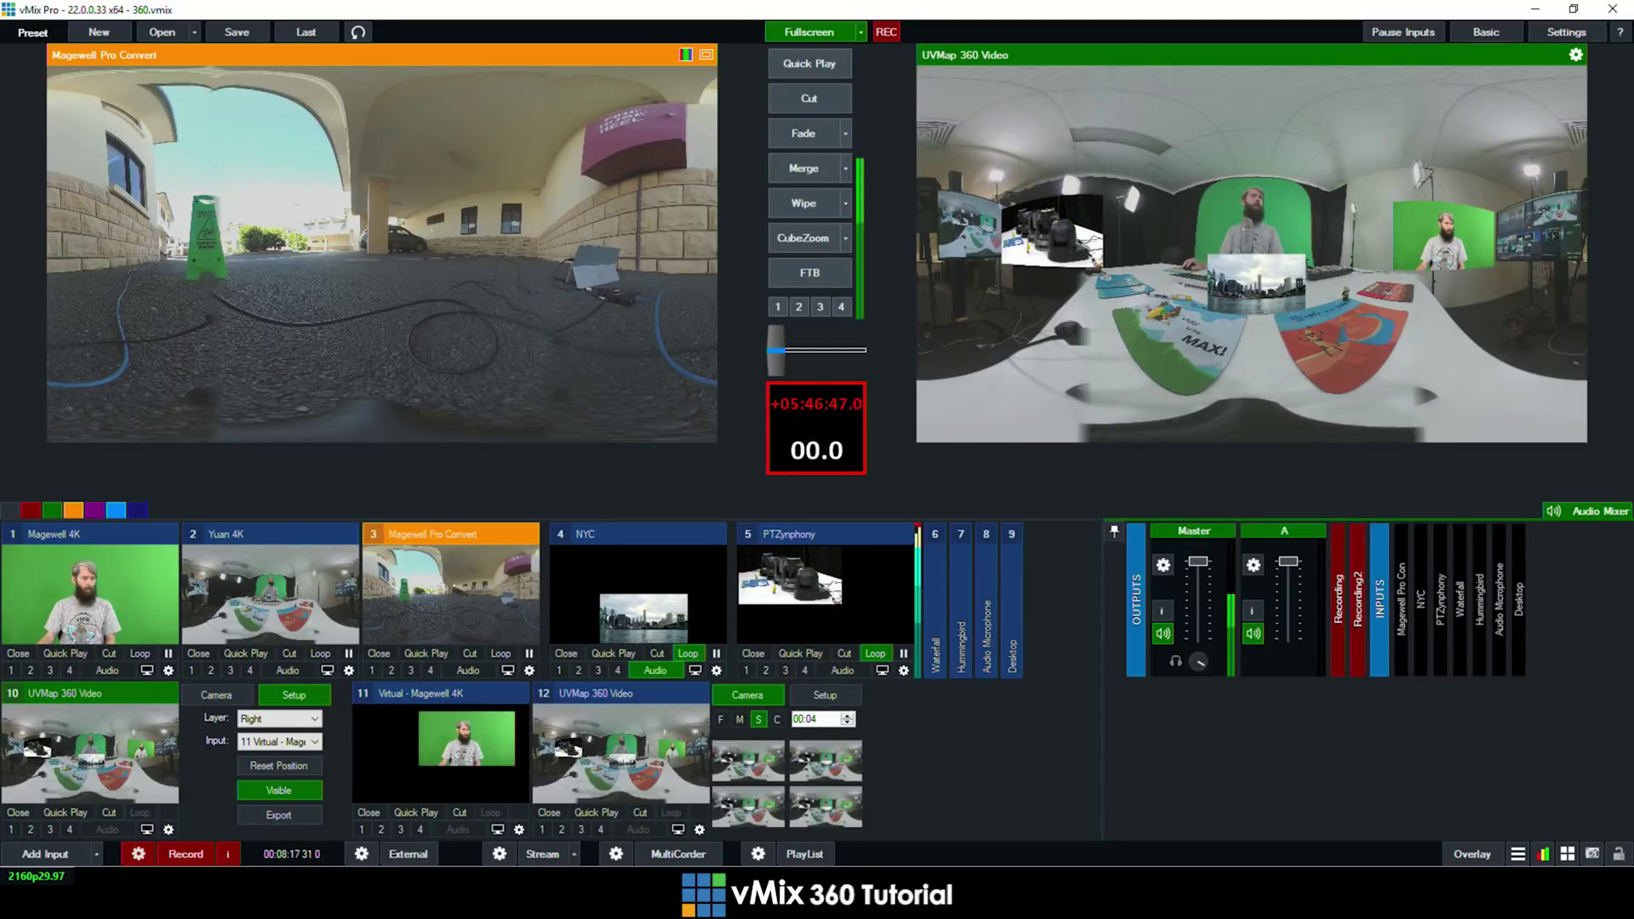
click(816, 700)
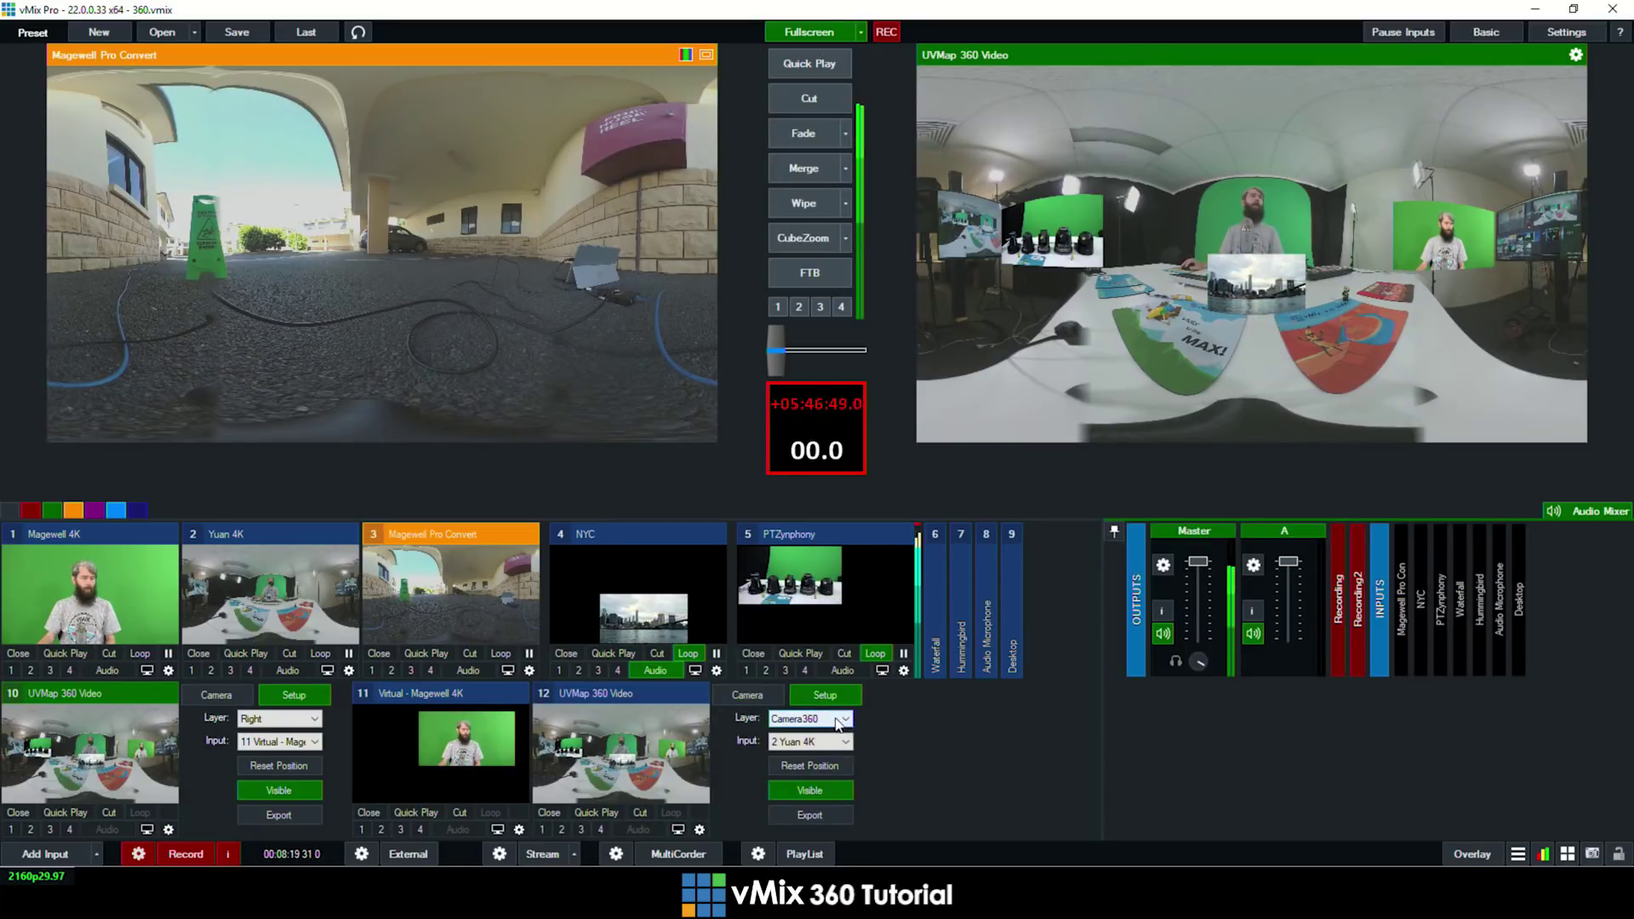
click(838, 721)
click(817, 733)
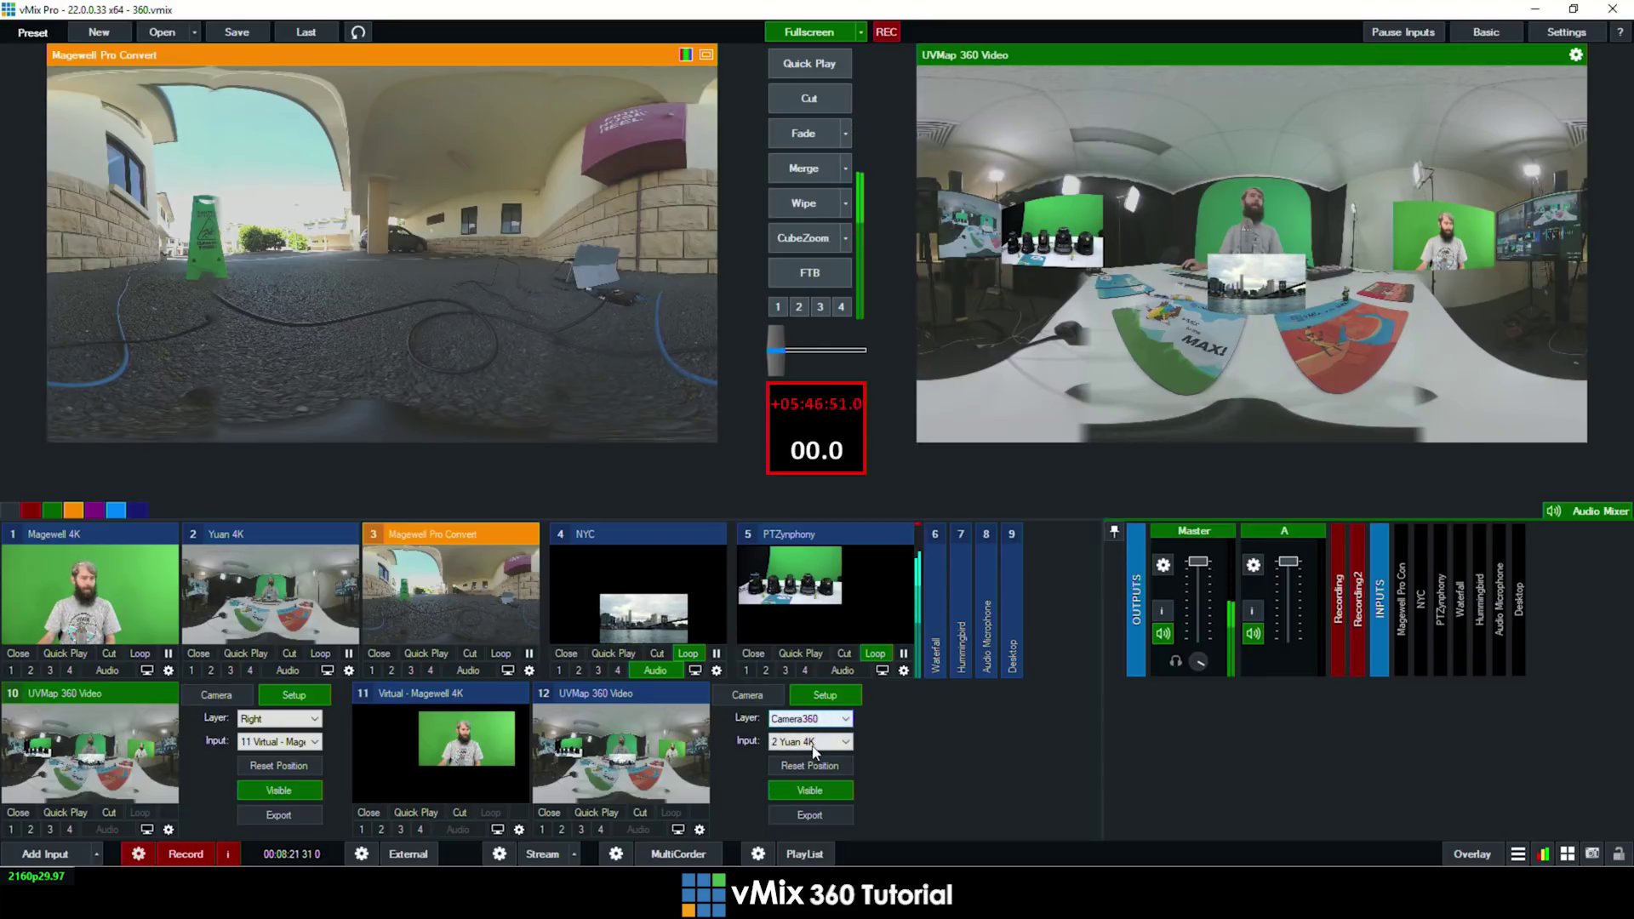
Set the Camera360 layer to 3 Magewell Pro Convert, cut the set live, then preview Magewell 4K
click(814, 745)
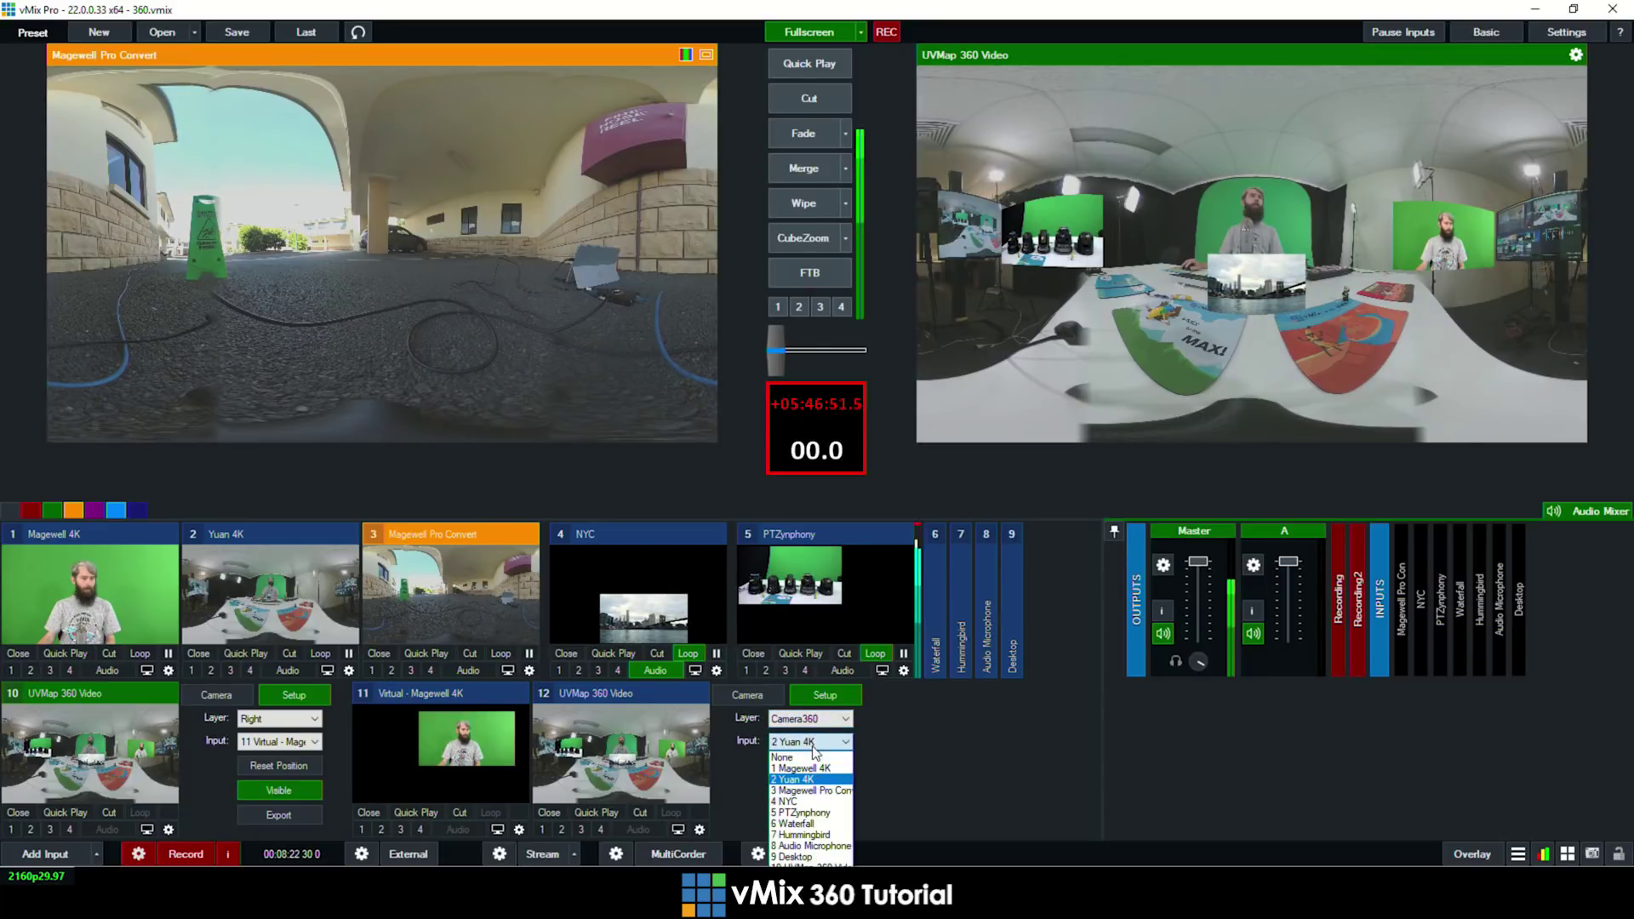
click(823, 791)
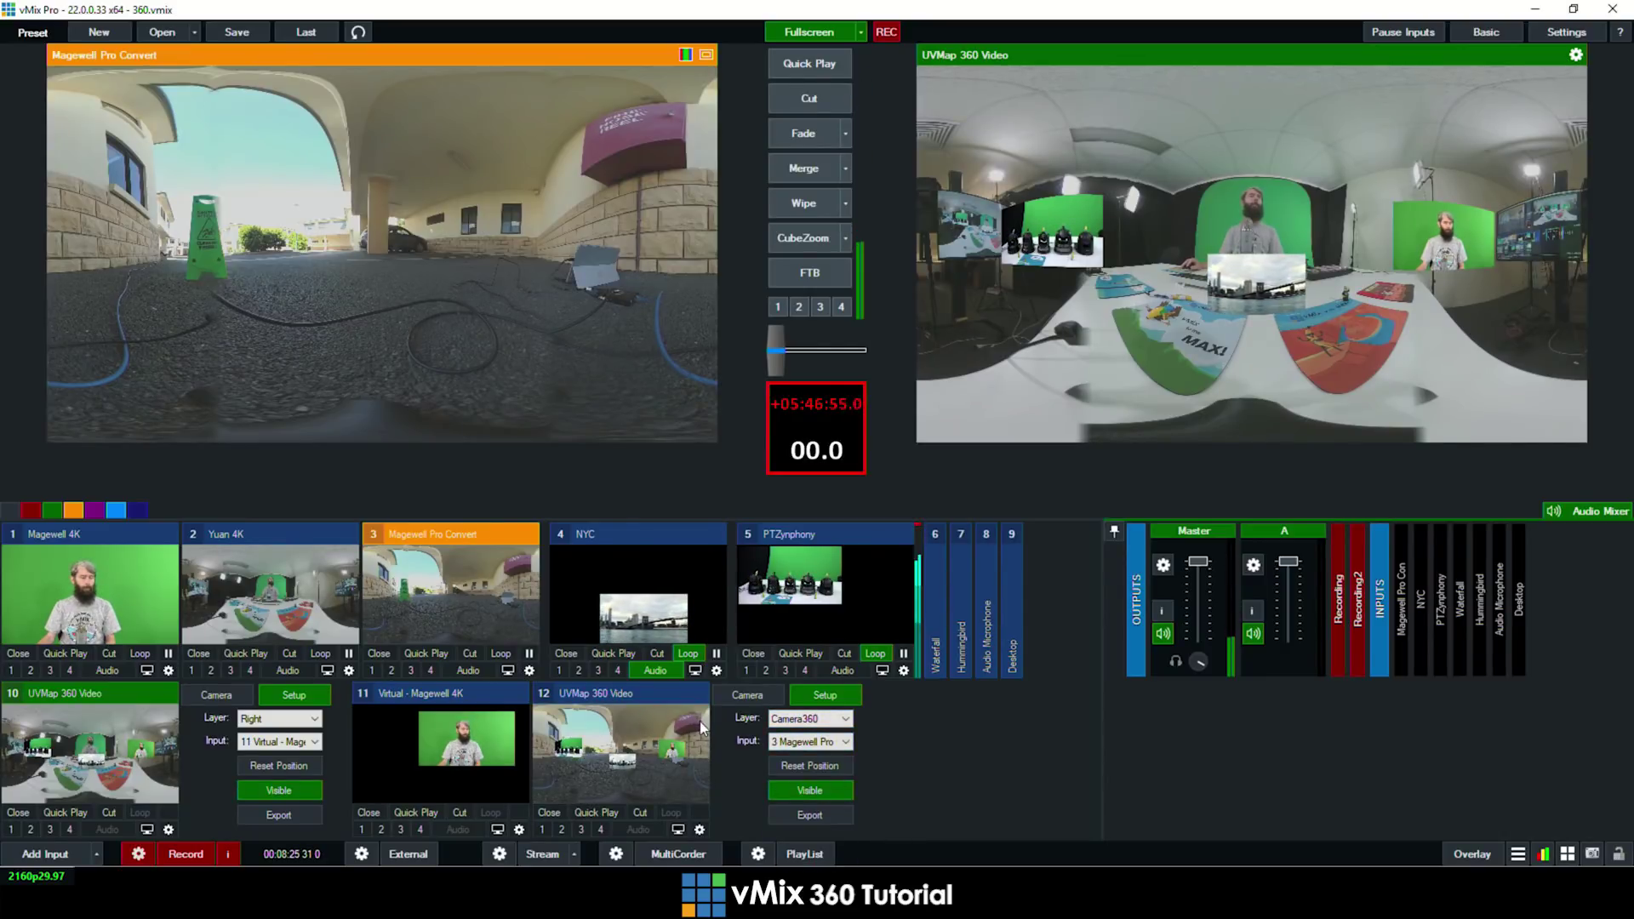
click(640, 814)
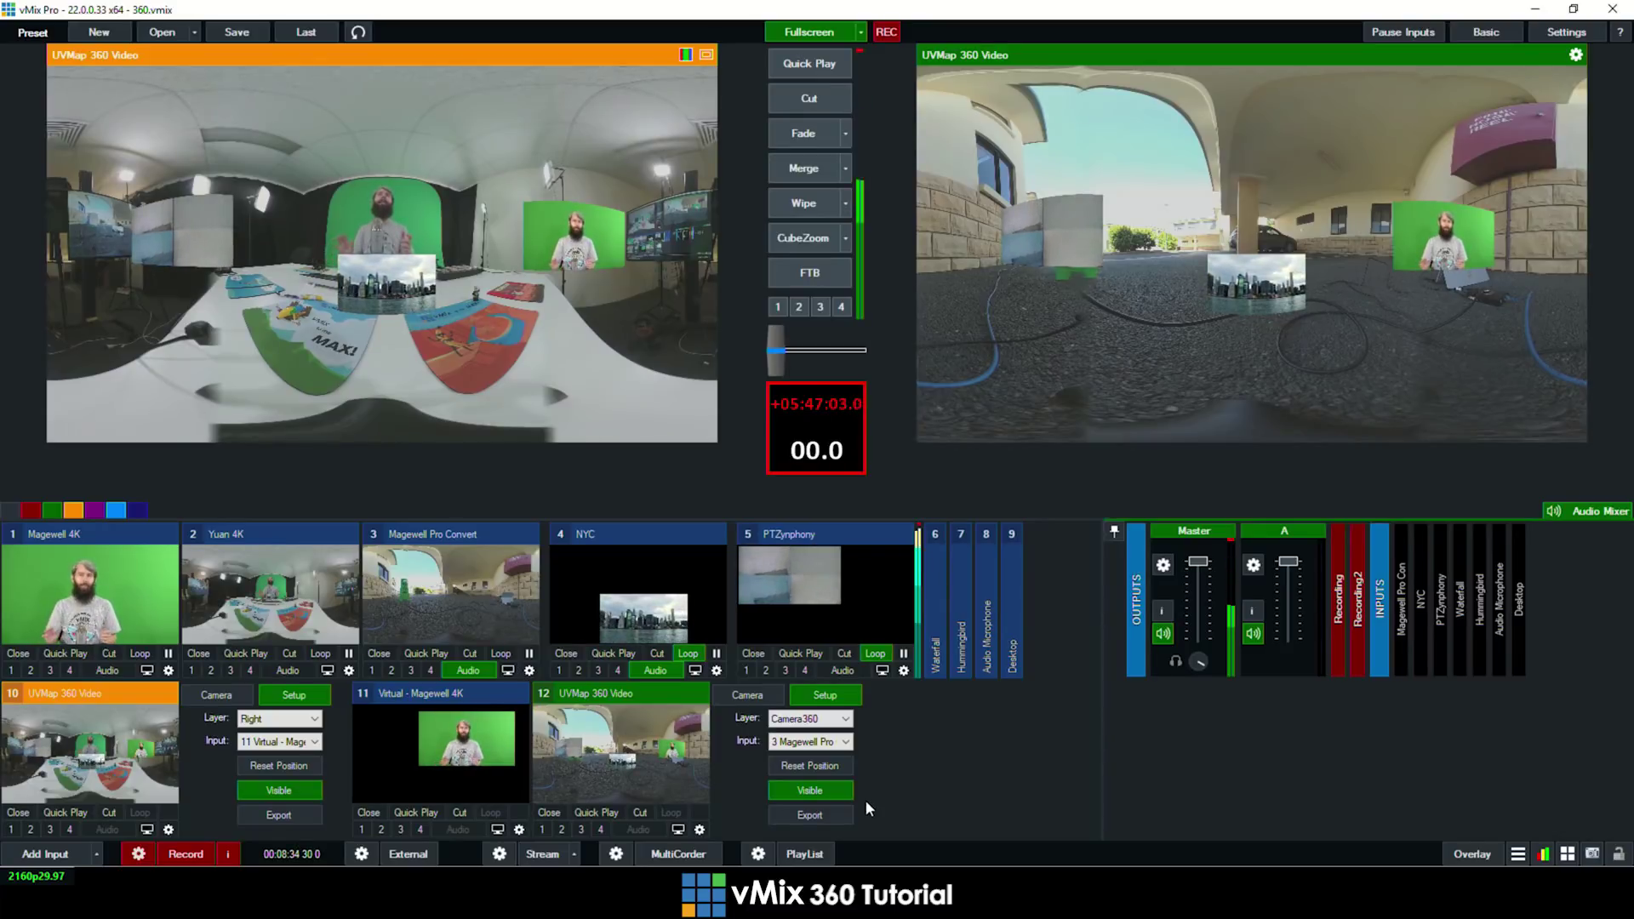
click(160, 628)
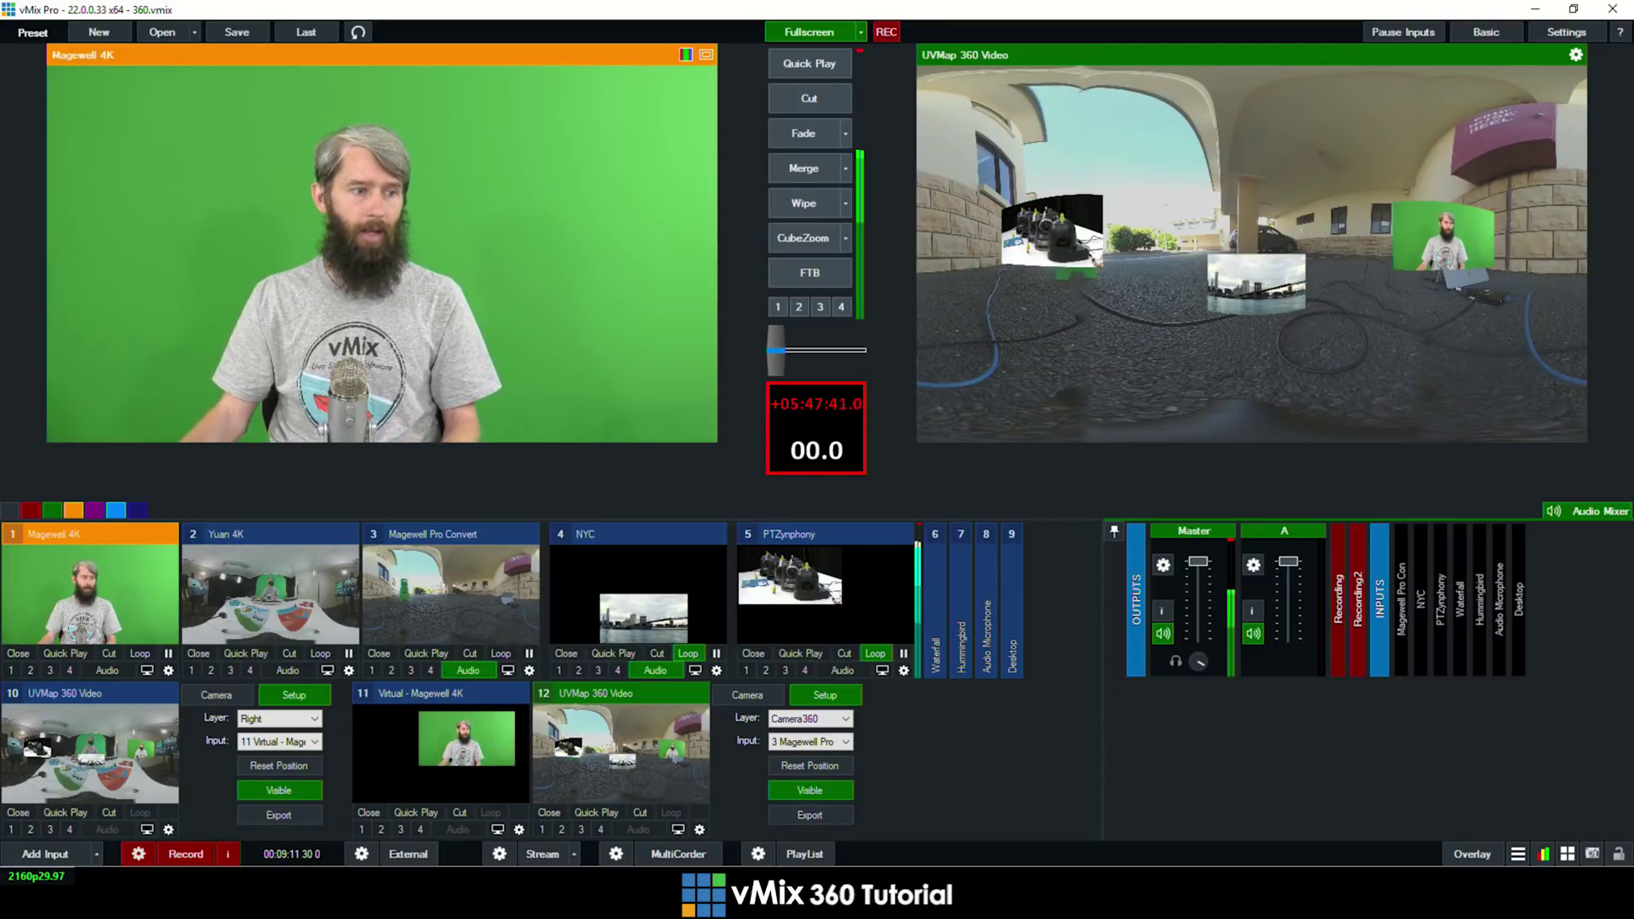
click(45, 853)
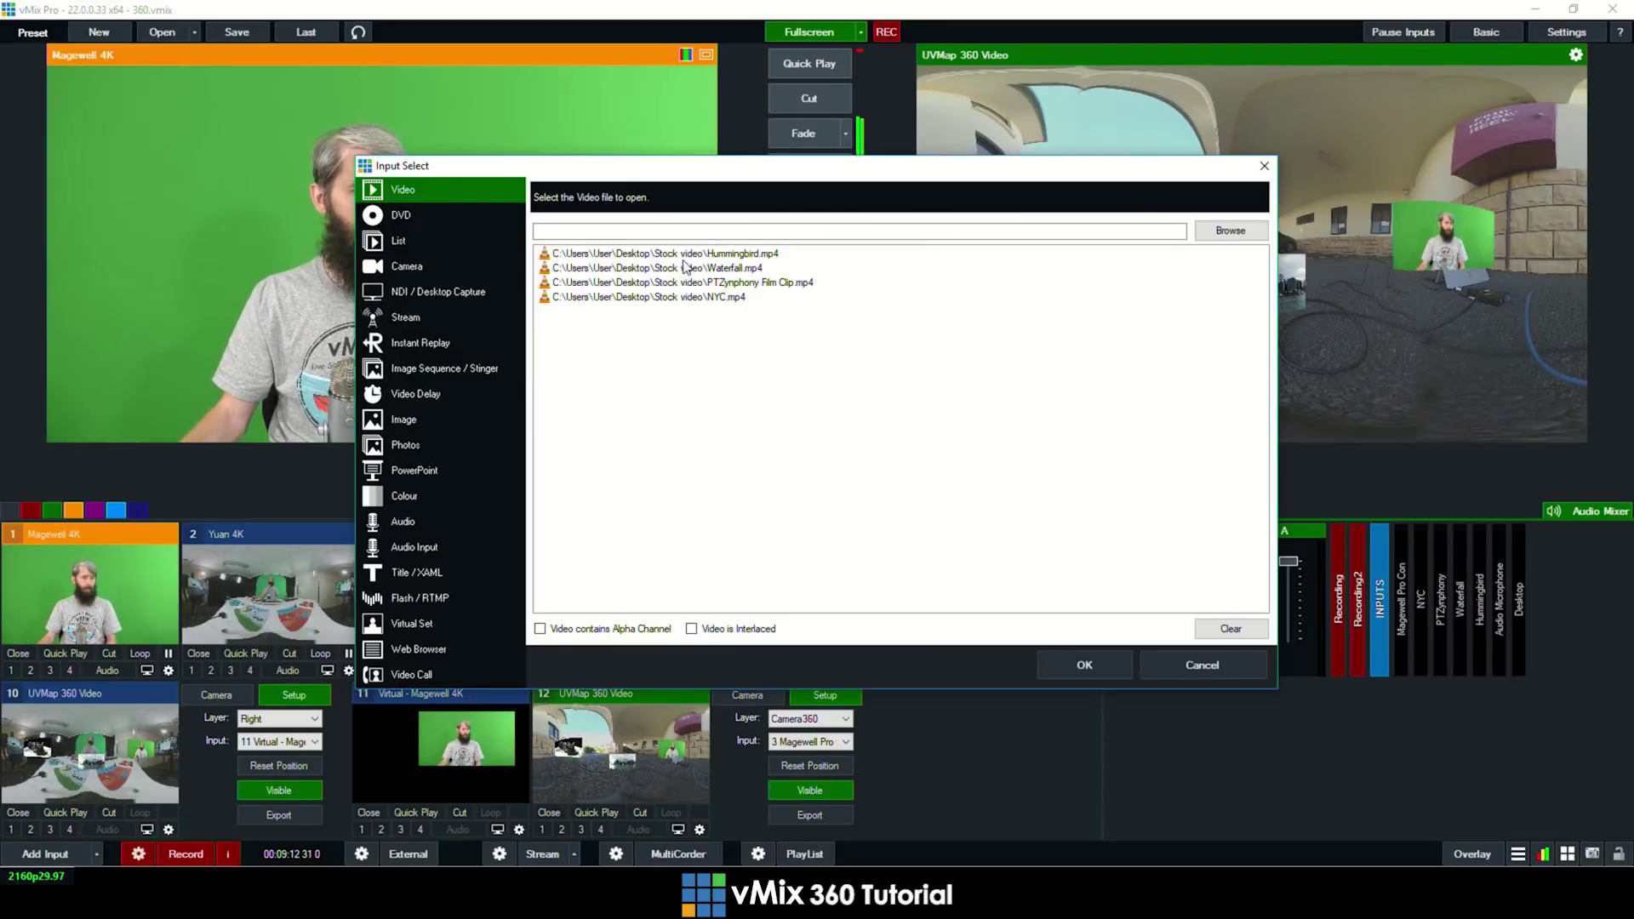
click(456, 271)
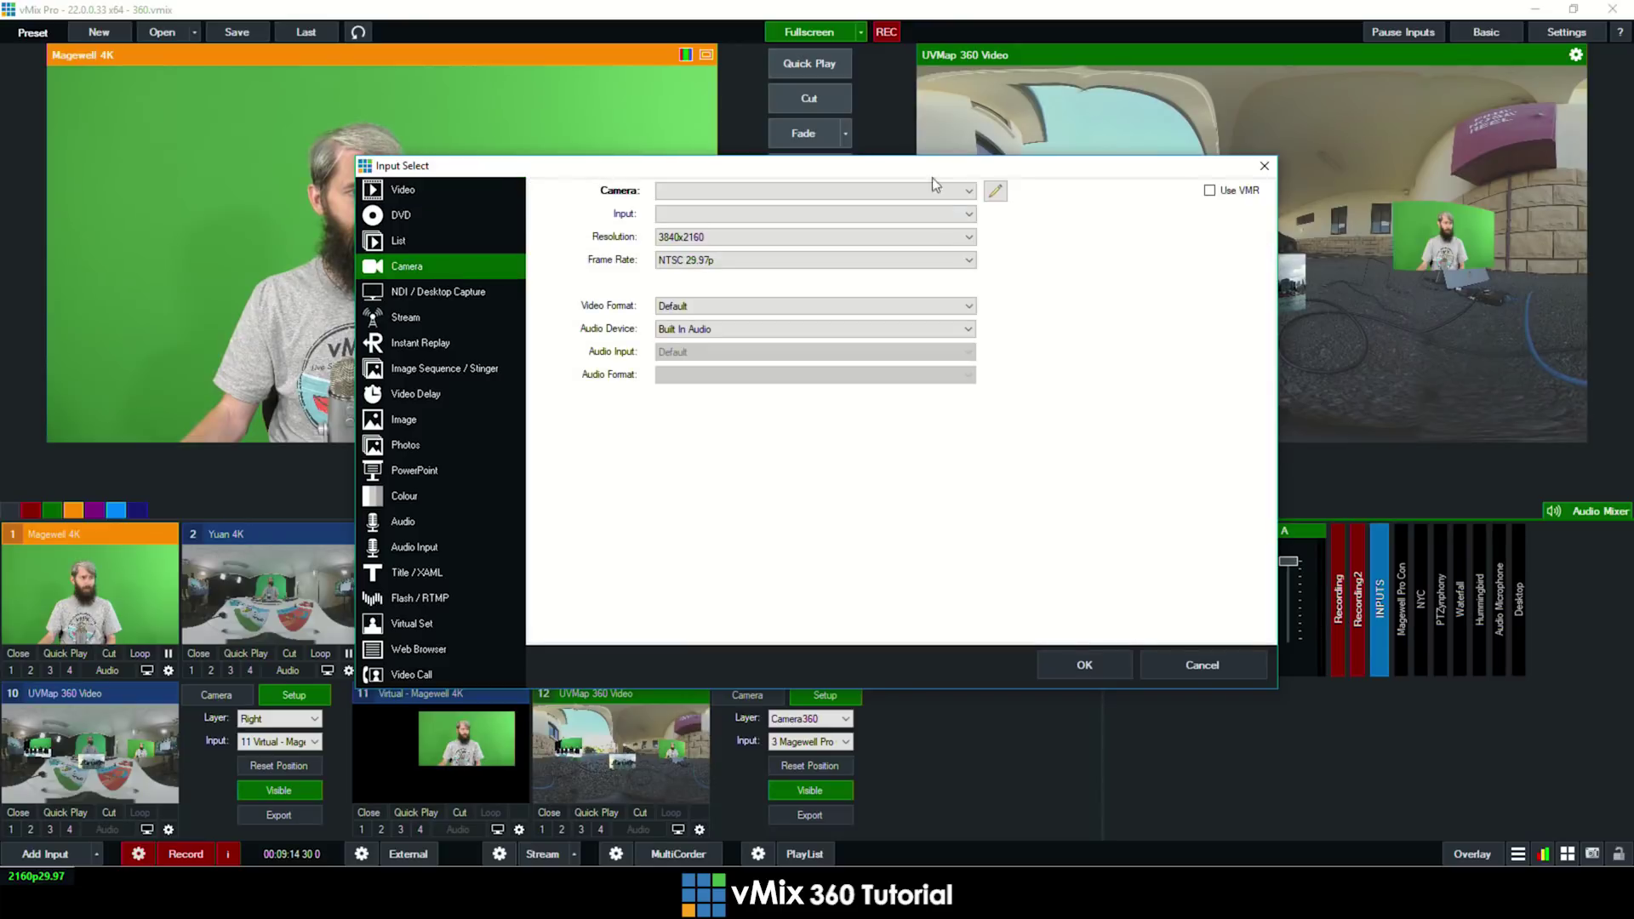
click(1264, 166)
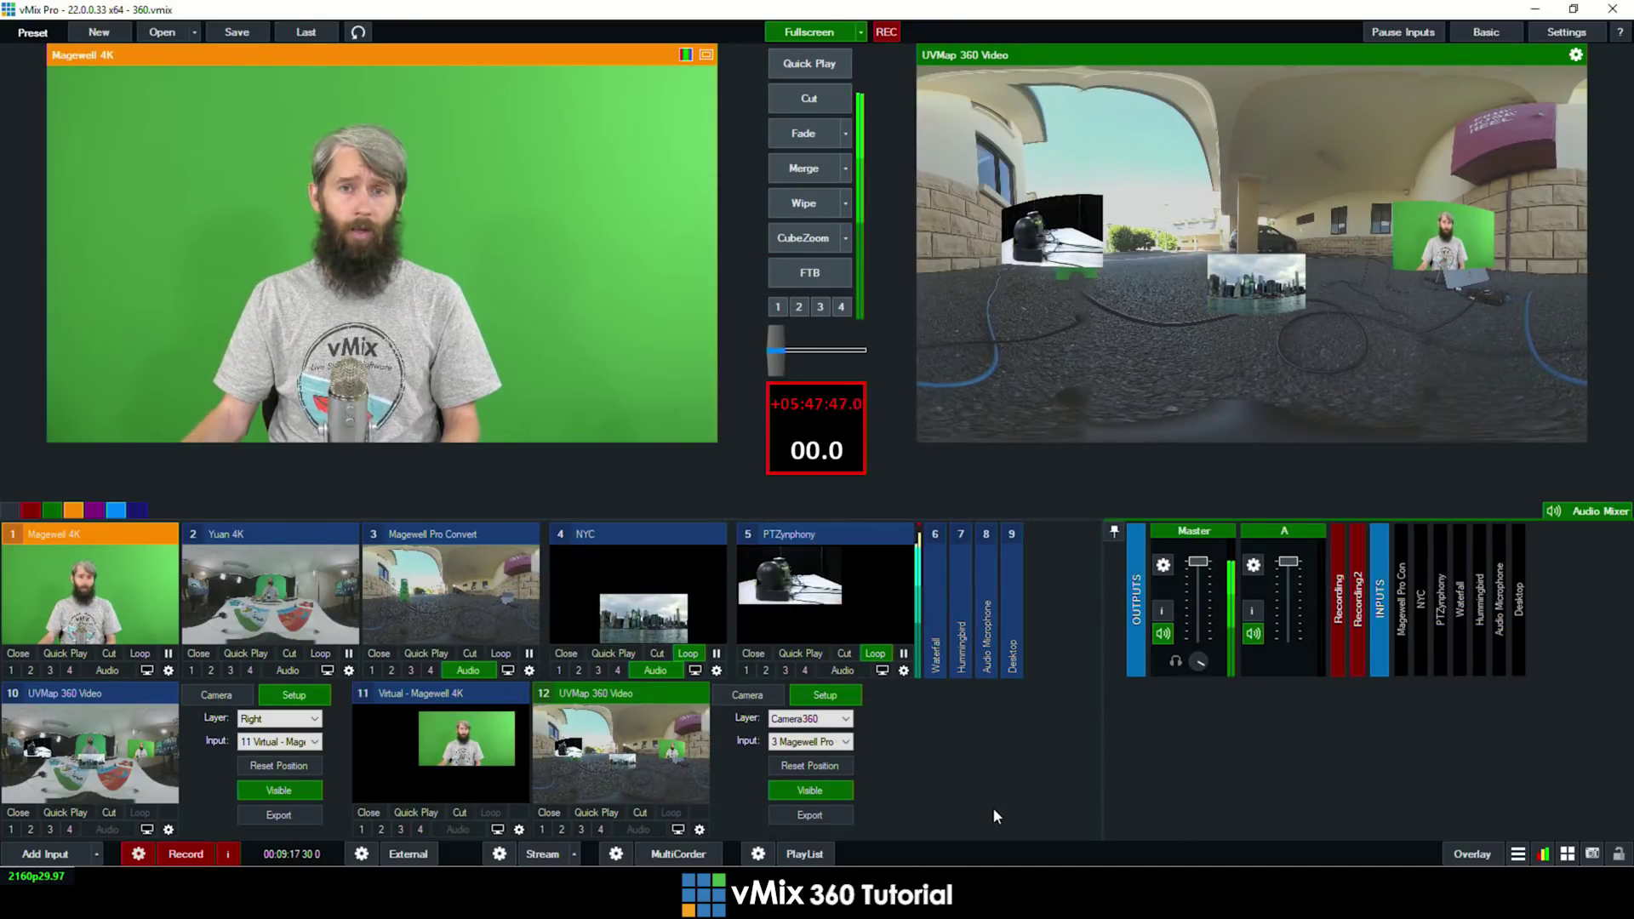